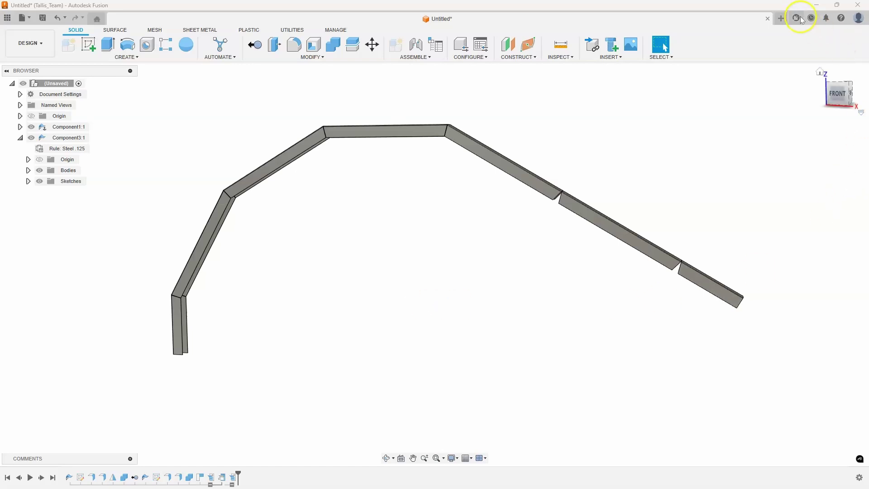
# Create a new design and add an internal standard component named Frame
pyautogui.click(781, 18)
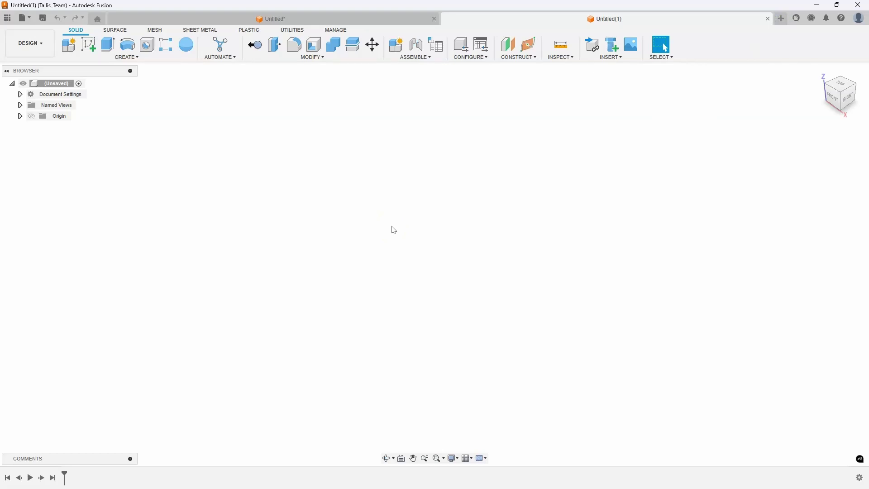
pyautogui.click(69, 44)
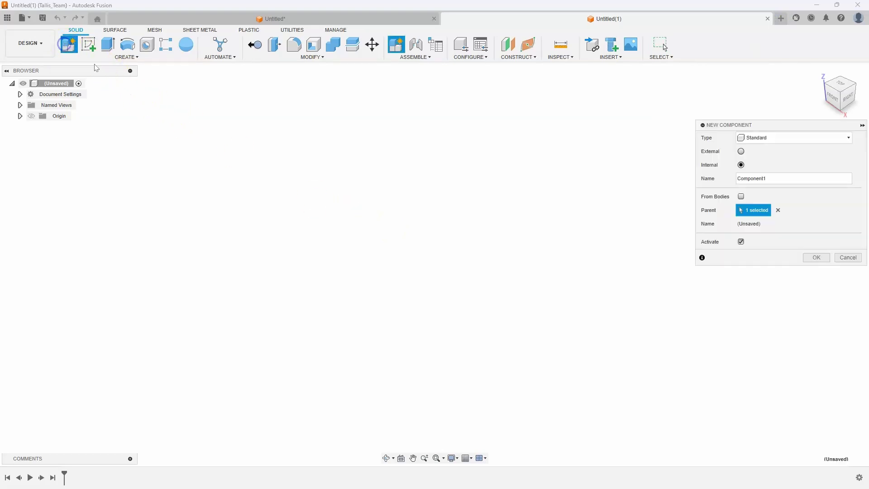
pyautogui.doubleClick(742, 175)
pyautogui.press('Return')
# Sketch a 12-sided circumscribed polygon with an 84 in radius, centred on the origin of the front (XZ) plane
pyautogui.click(89, 44)
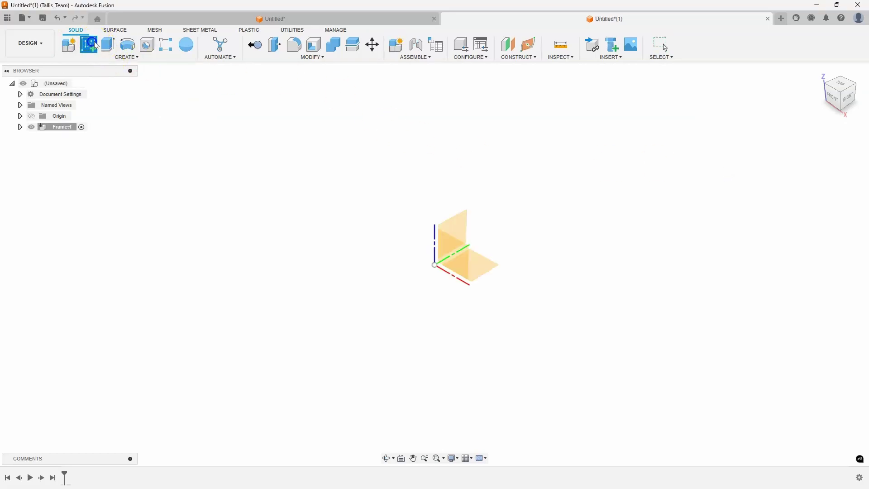
pyautogui.click(457, 247)
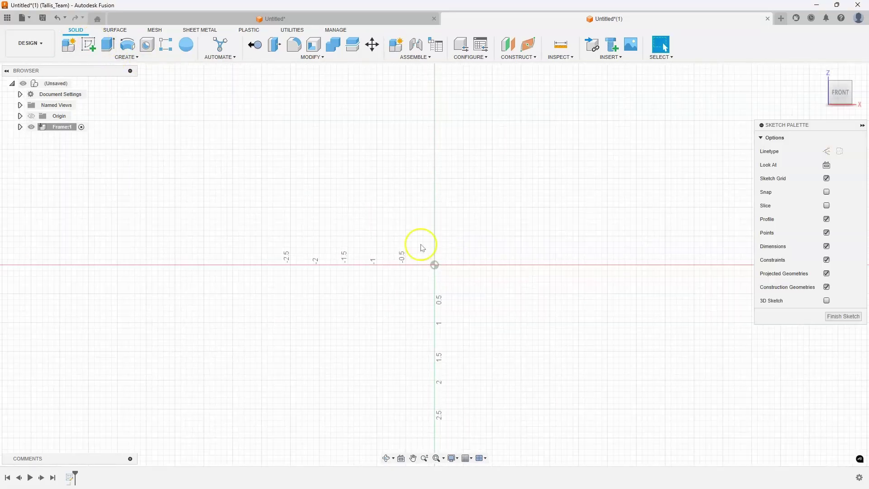
pyautogui.click(120, 57)
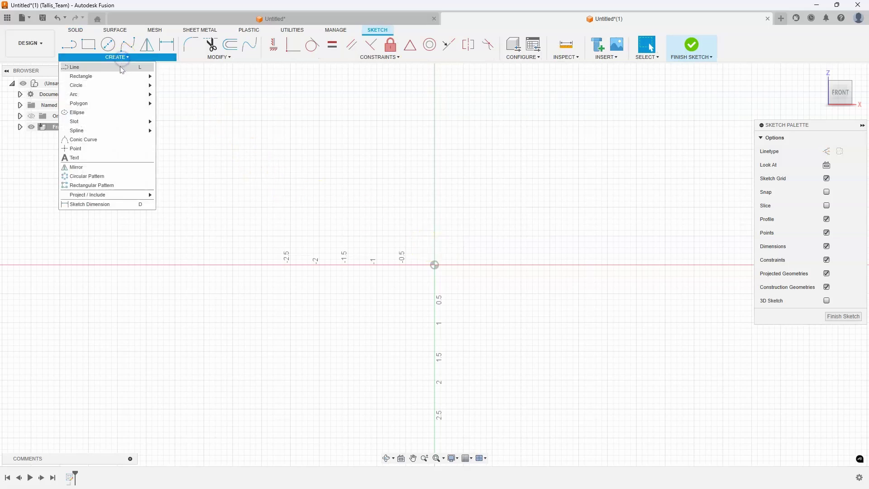
pyautogui.moveTo(106, 108)
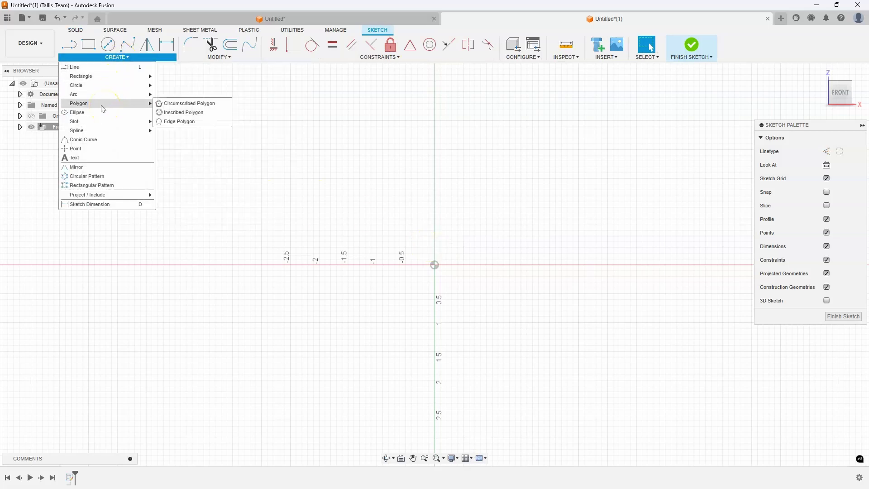
pyautogui.click(169, 104)
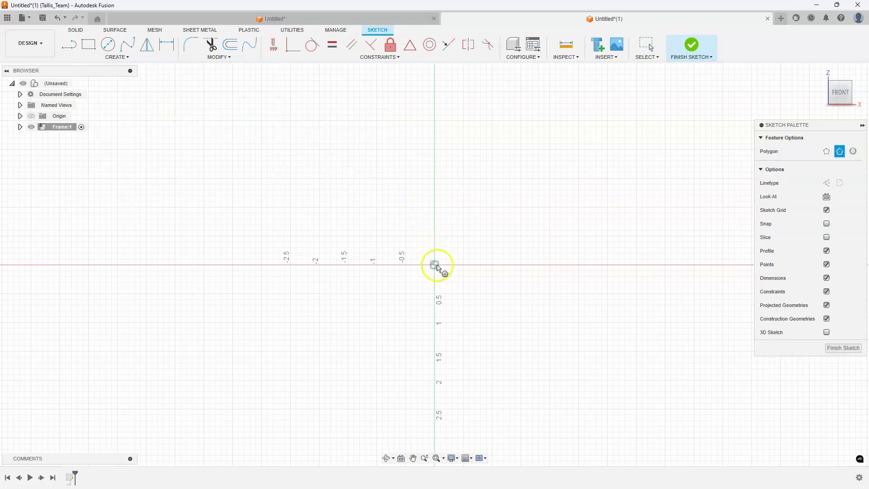
pyautogui.click(435, 265)
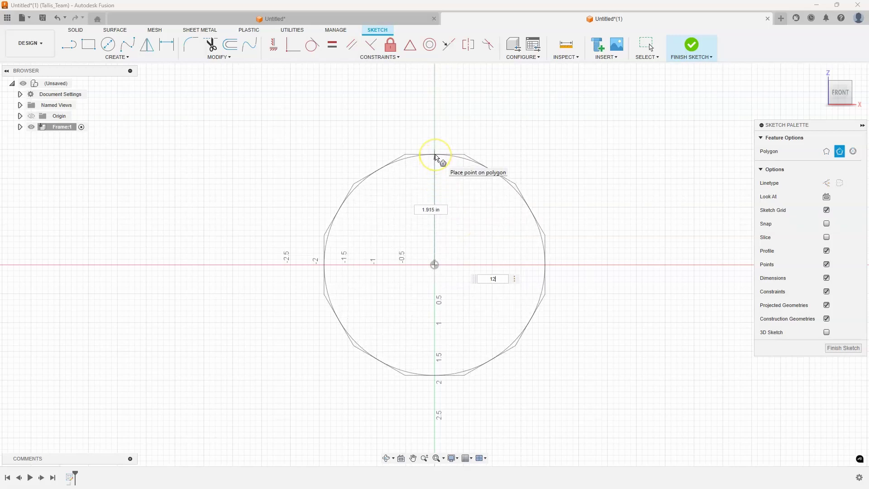
pyautogui.press('Tab')
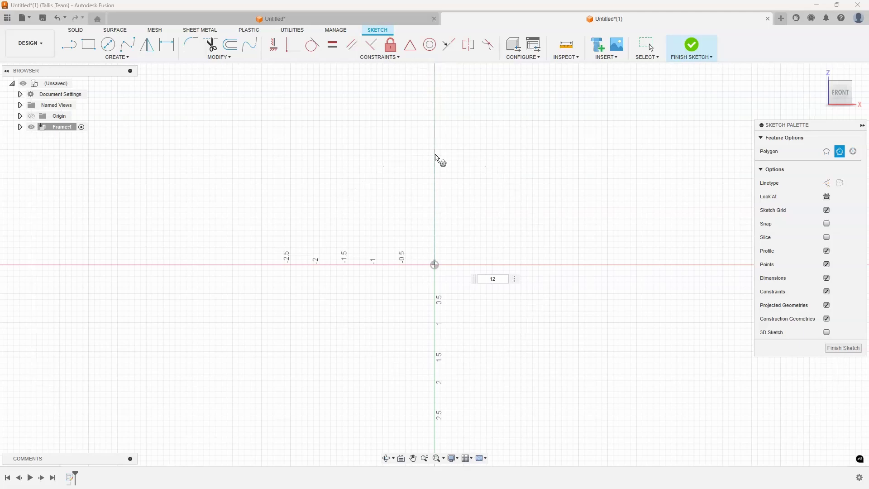
pyautogui.scroll(-5, 436, 158)
pyautogui.press('Return')
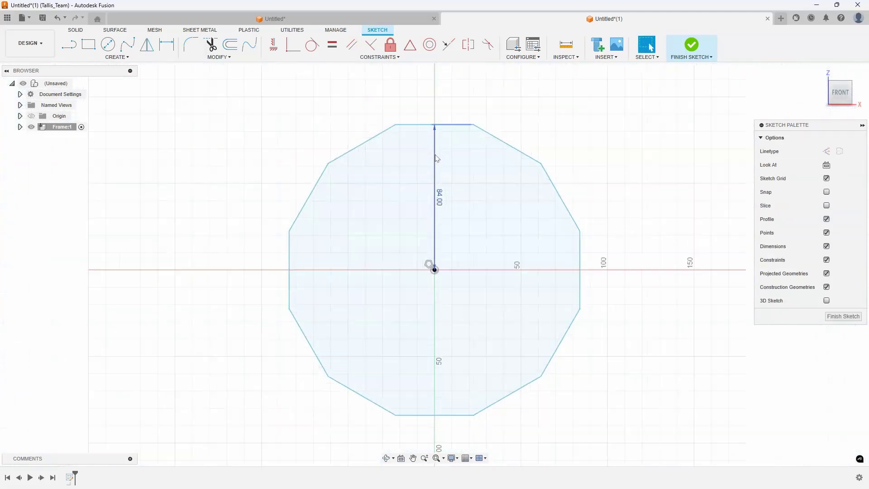
pyautogui.click(447, 183)
pyautogui.click(444, 199)
pyautogui.click(449, 202)
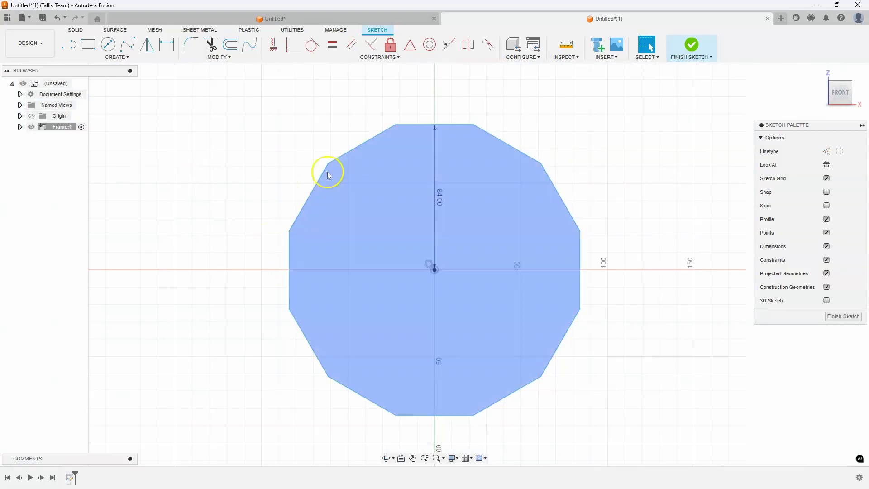
# Draw a horizontal line across the polygon, joining the midpoints of its two vertical sides
pyautogui.click(69, 44)
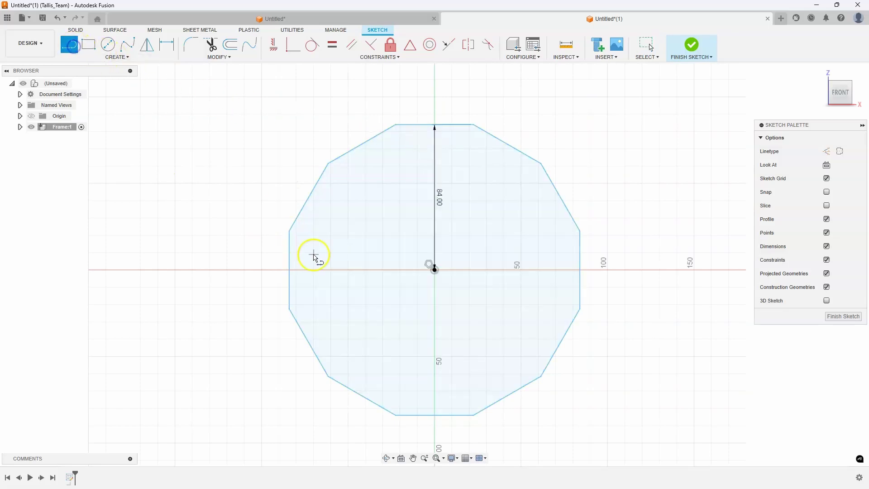
pyautogui.click(288, 269)
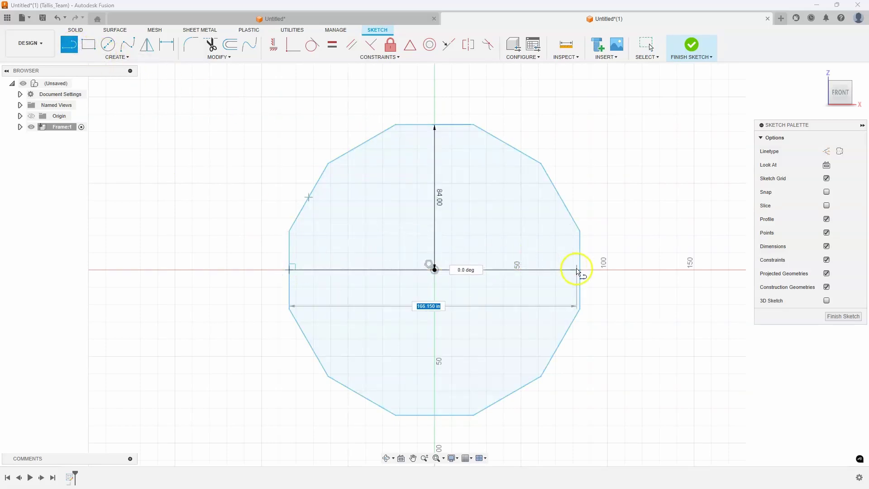
pyautogui.click(579, 271)
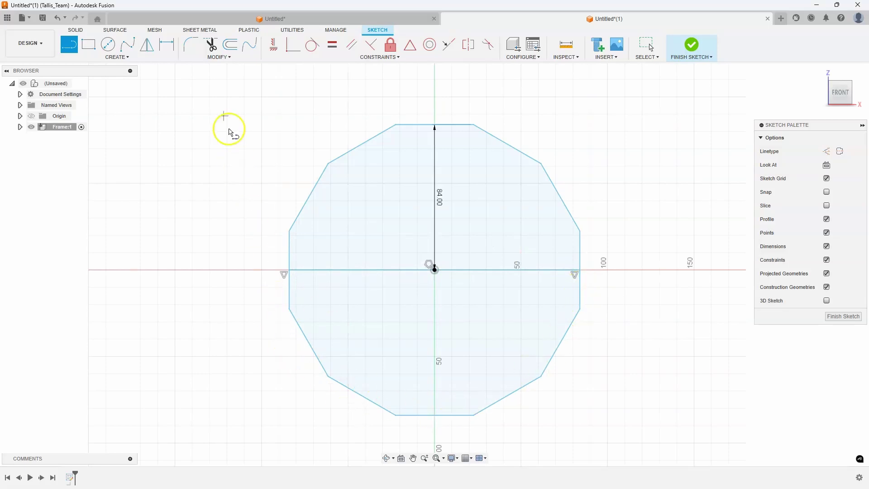
# Trim away the polygon's lower half and the horizontal dividing line, leaving an open arch, and finish the sketch
pyautogui.click(210, 45)
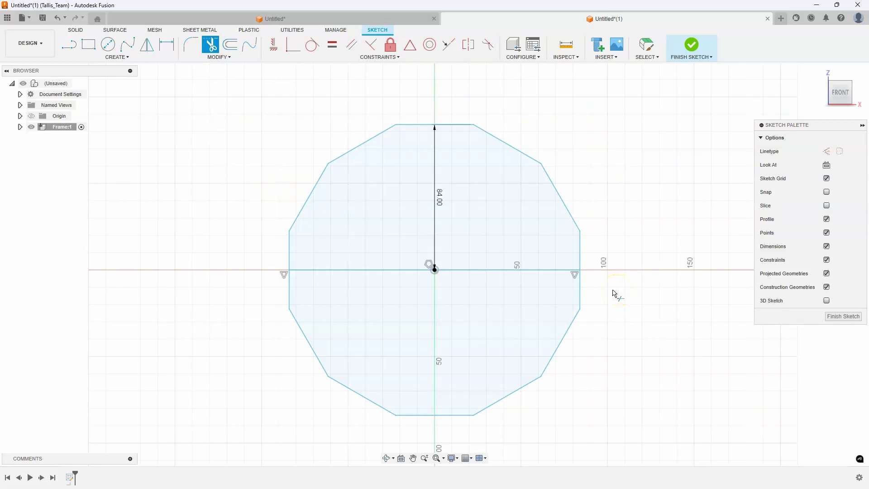
pyautogui.click(582, 286)
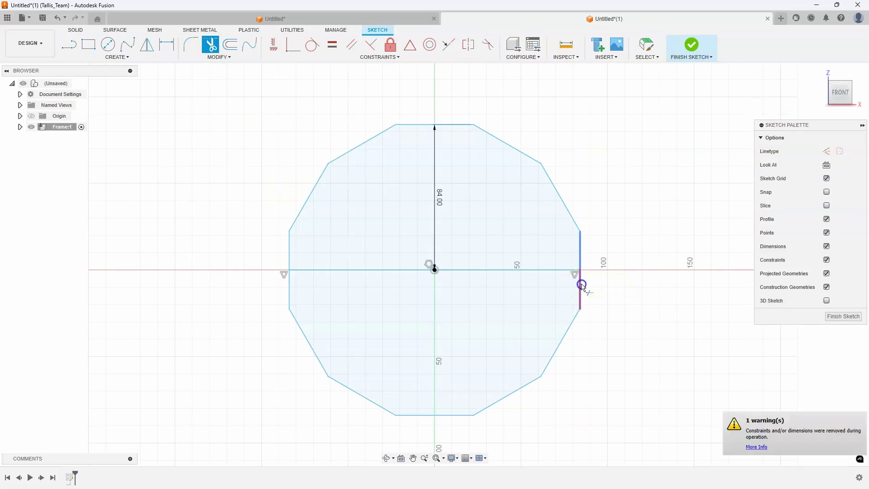
pyautogui.click(587, 288)
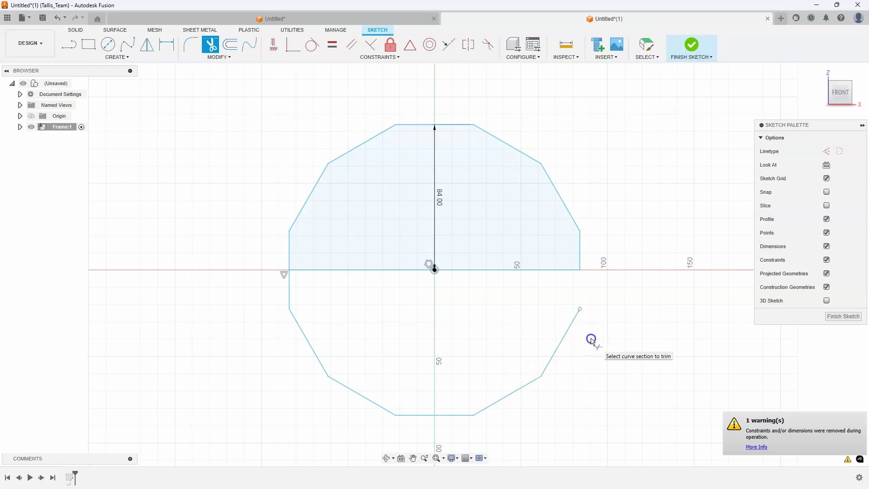
pyautogui.click(566, 339)
pyautogui.click(530, 382)
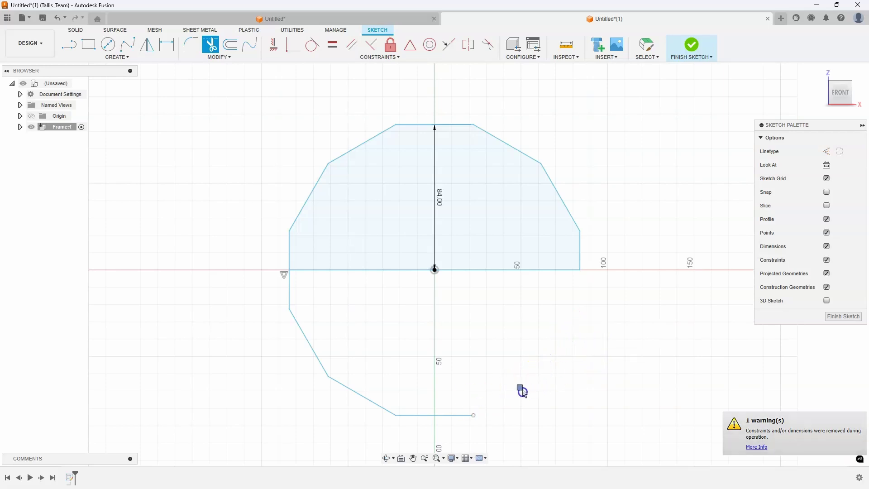
pyautogui.click(476, 415)
pyautogui.click(392, 413)
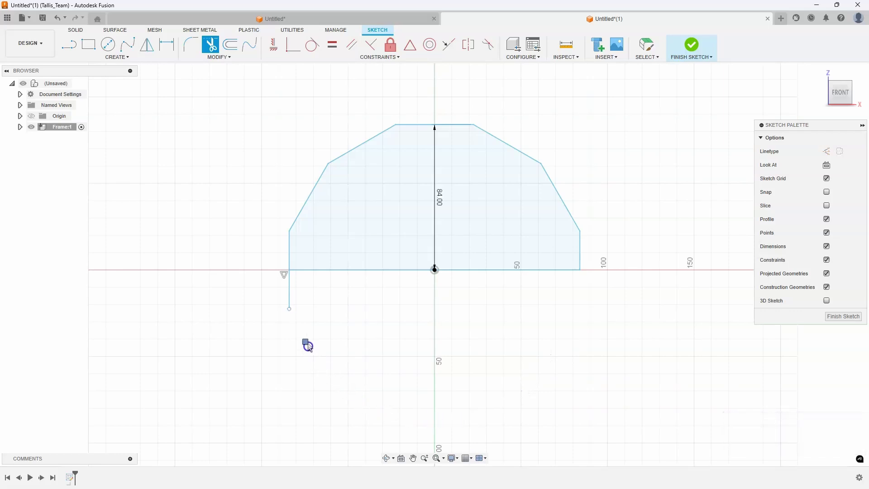
pyautogui.click(290, 301)
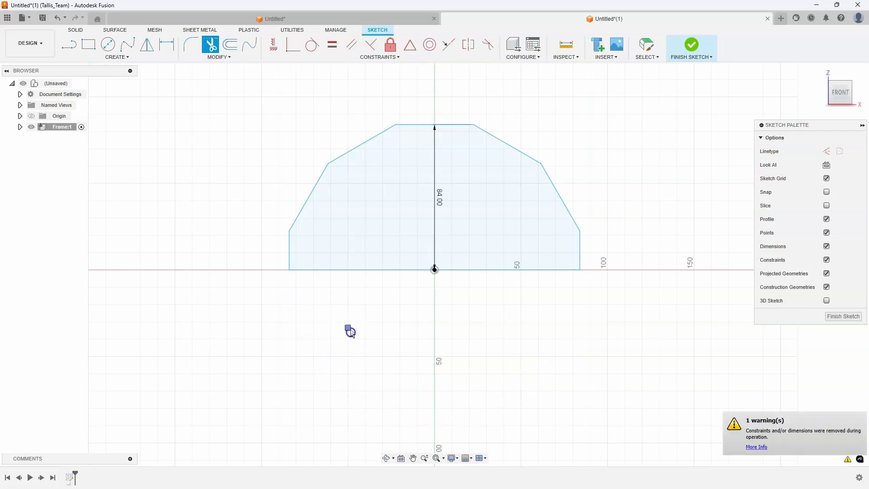
pyautogui.click(368, 271)
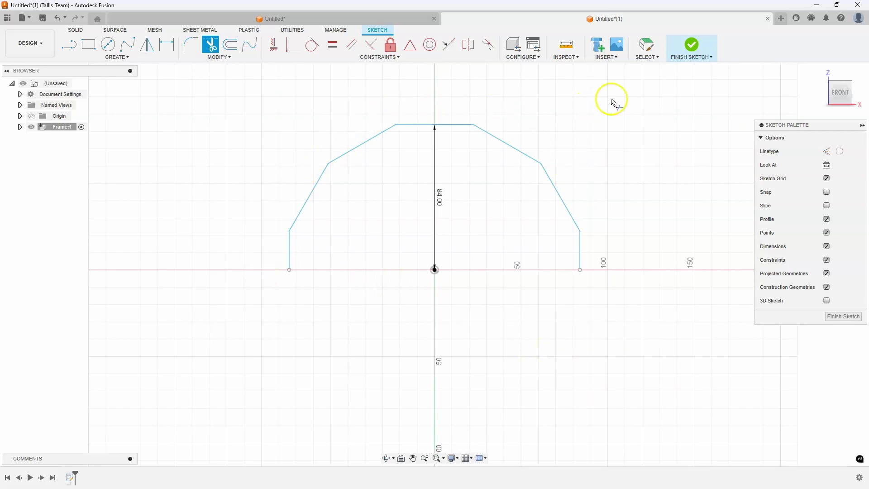
pyautogui.click(691, 45)
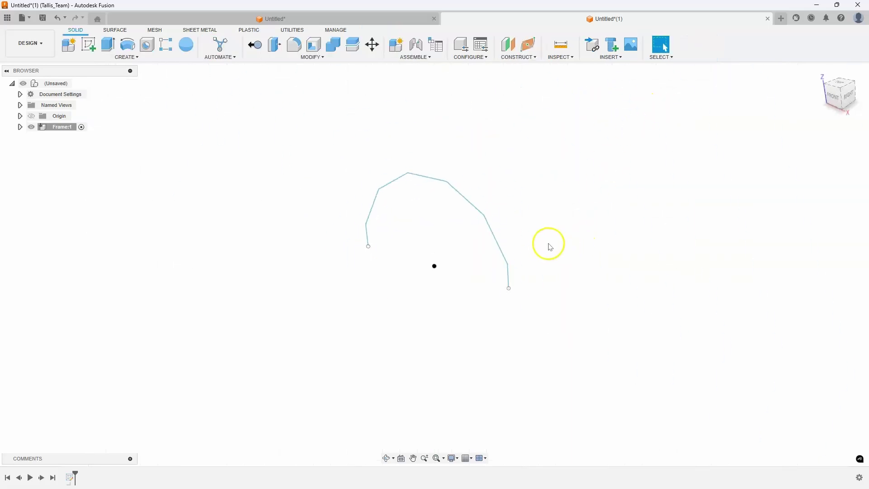
# Start a sketch on the horizontal (XY) plane and project the arch's endpoint on the positive X side into it
pyautogui.click(88, 44)
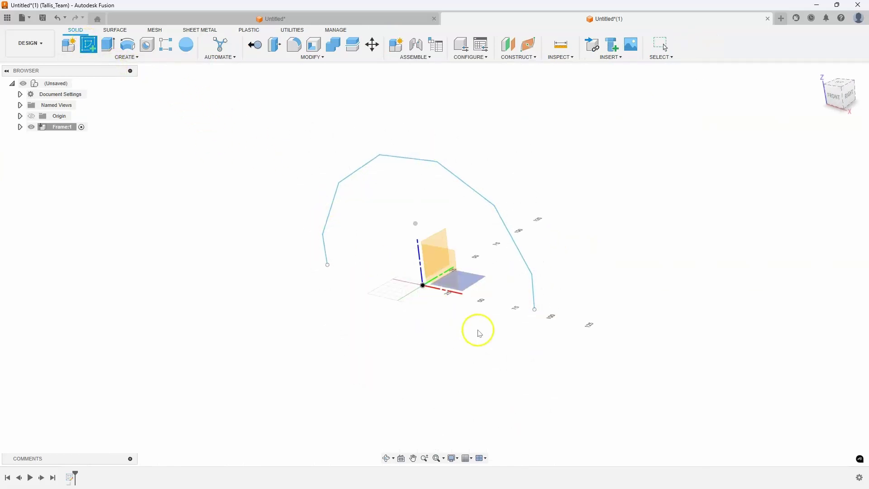
pyautogui.click(497, 336)
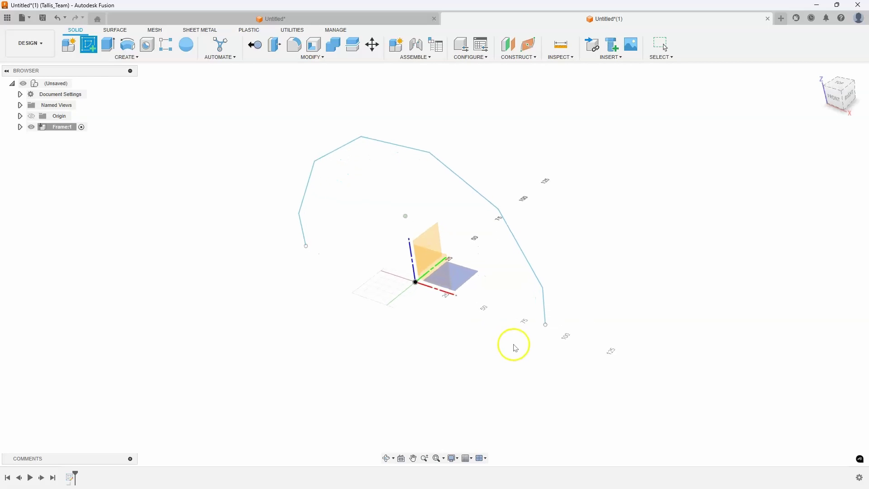
pyautogui.click(455, 269)
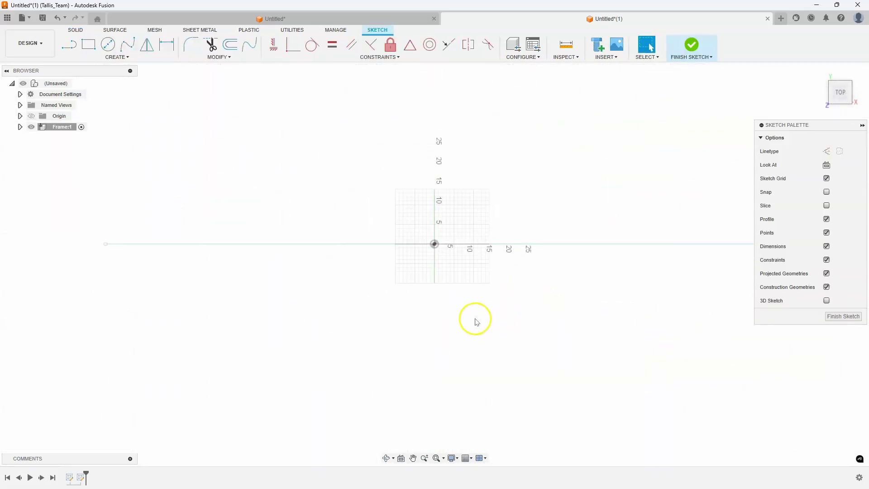
pyautogui.moveTo(473, 318)
pyautogui.keyDown('shift'); pyautogui.mouseDown(button='middle')
pyautogui.moveTo(469, 303)
pyautogui.moveTo(510, 272)
pyautogui.moveTo(413, 175)
pyautogui.moveTo(415, 197)
pyautogui.moveTo(576, 223)
pyautogui.moveTo(557, 249)
pyautogui.mouseUp(button='middle'); pyautogui.keyUp('shift')
pyautogui.click(117, 57)
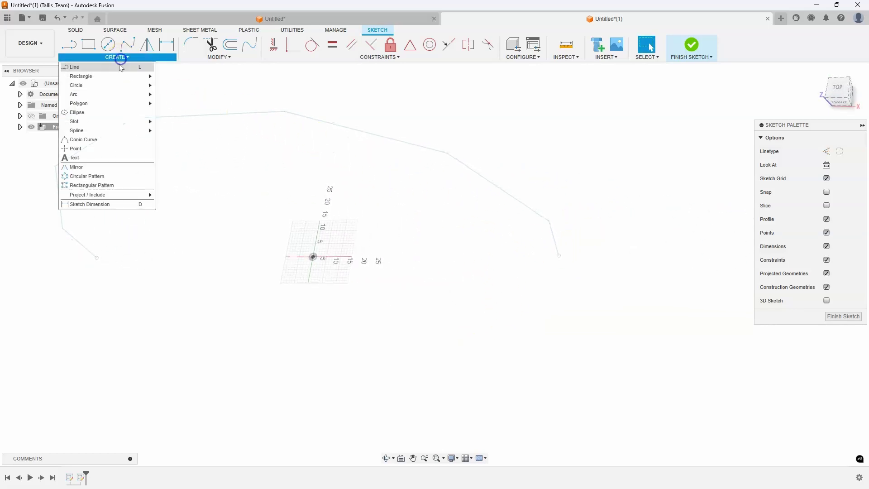
pyautogui.moveTo(105, 195)
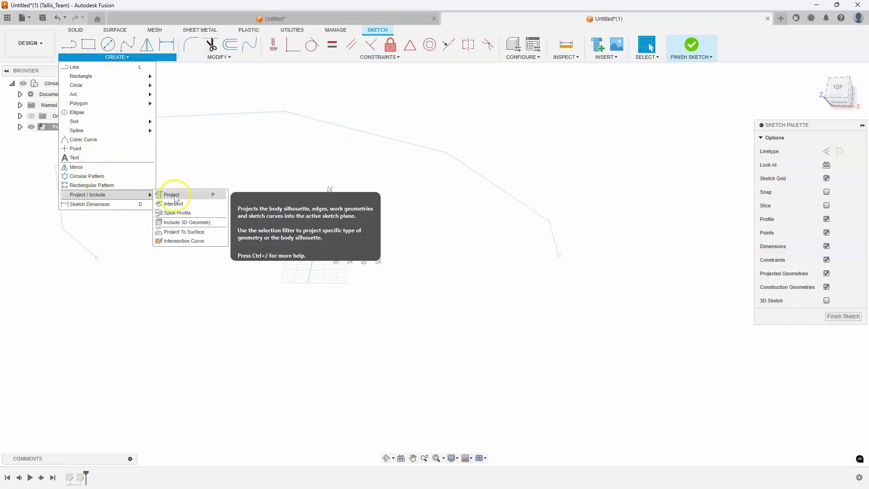
pyautogui.click(170, 195)
pyautogui.click(559, 255)
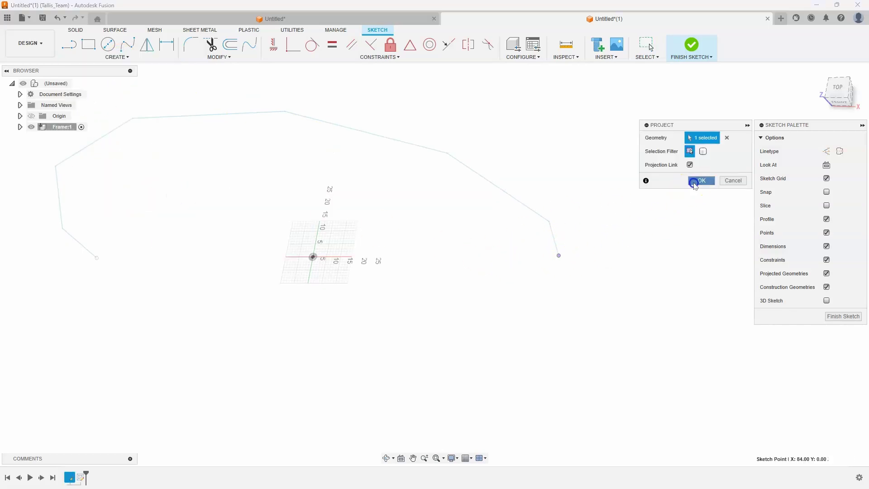
pyautogui.click(702, 180)
# Draw a 4 by 4 in two-point rectangle near the projected endpoint
pyautogui.click(88, 44)
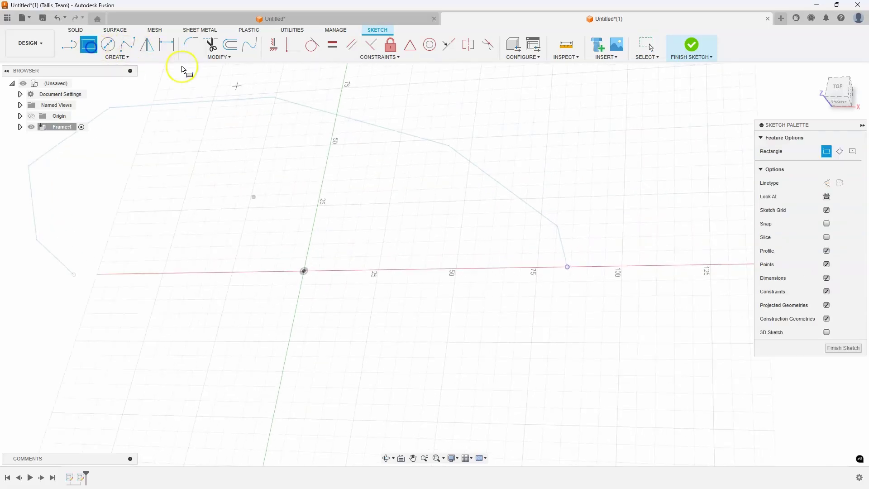
pyautogui.scroll(2, 514, 239)
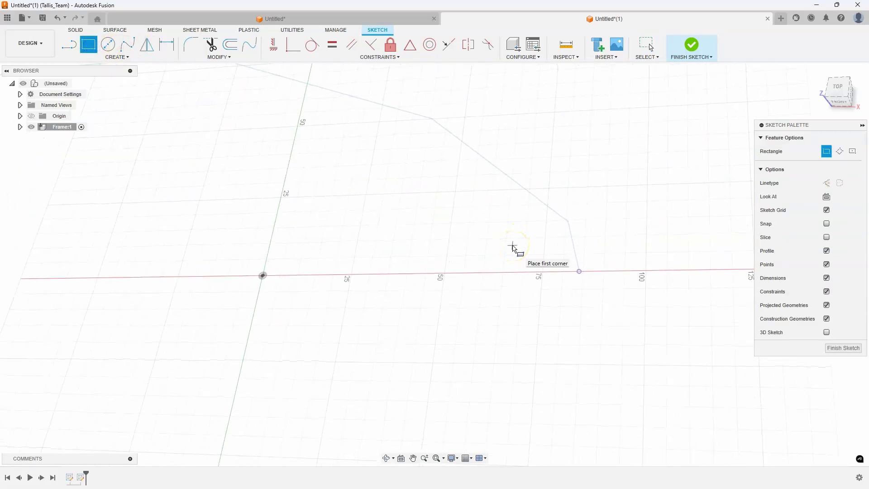
pyautogui.click(507, 241)
pyautogui.write('4')
pyautogui.press('Tab')
pyautogui.write('4')
pyautogui.press('Return')
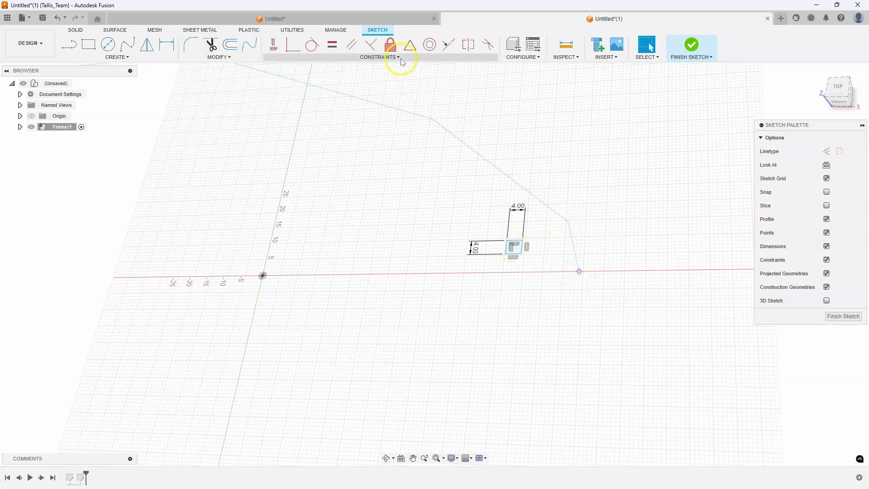
# Apply a midpoint constraint between the rectangle's outer vertical side and the projected arch endpoint
pyautogui.click(410, 45)
pyautogui.scroll(3, 495, 223)
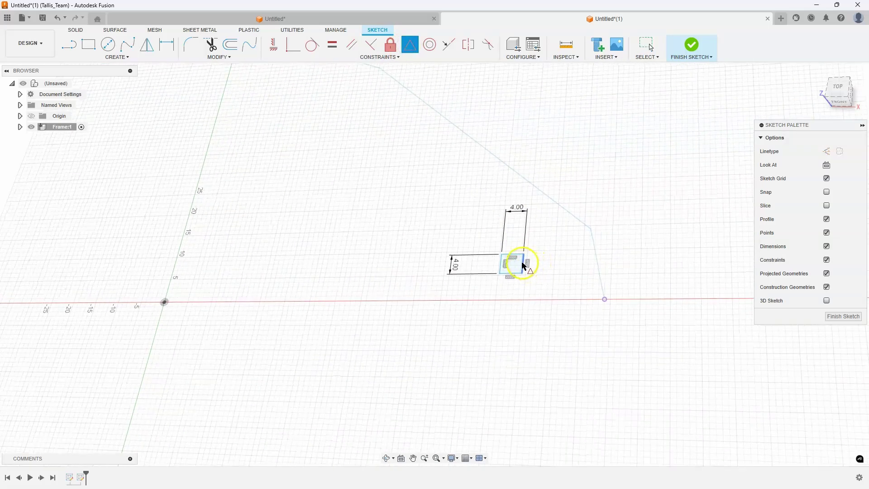
pyautogui.click(523, 265)
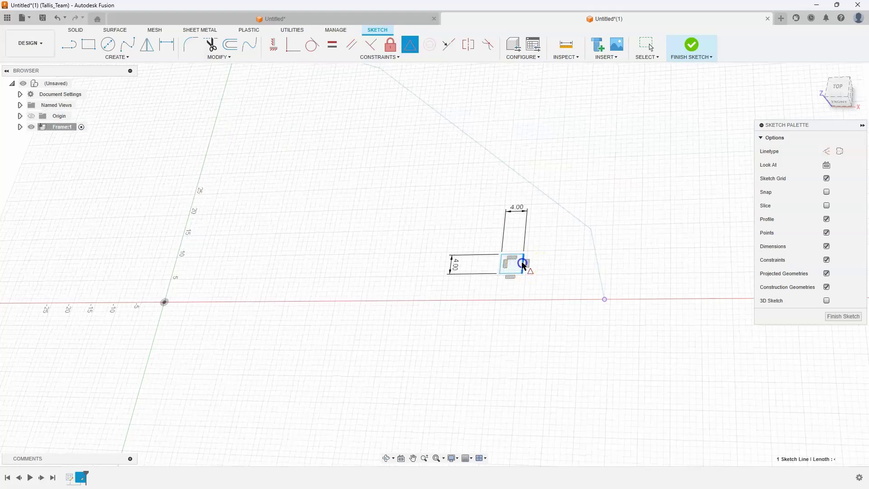
pyautogui.click(604, 301)
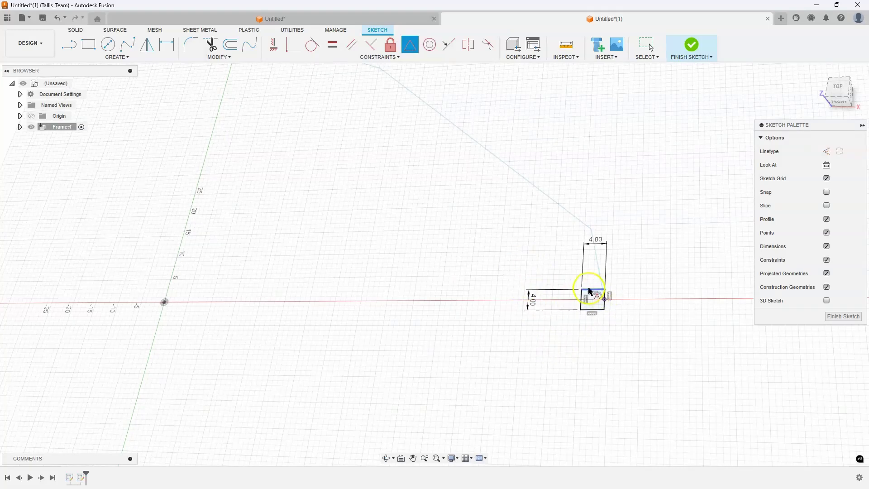
pyautogui.moveTo(615, 300)
pyautogui.keyDown('shift'); pyautogui.mouseDown(button='middle')
pyautogui.moveTo(604, 314)
pyautogui.moveTo(575, 322)
pyautogui.moveTo(610, 337)
pyautogui.mouseUp(button='middle'); pyautogui.keyUp('shift')
pyautogui.scroll(3, 610, 335)
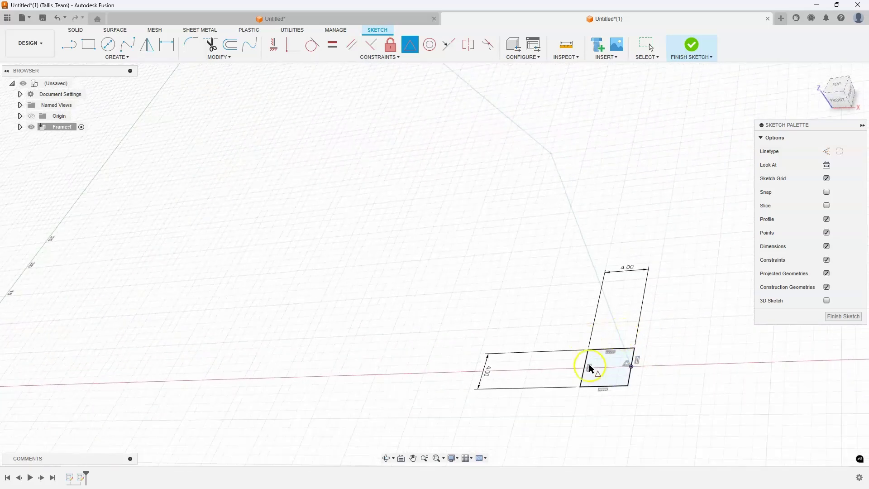
# Round all four corners of the 4 in square profile with 0.25 in fillets and finish the sketch
pyautogui.keyDown('shift'); pyautogui.moveTo(634, 365); pyautogui.dragTo(629, 360, button='middle'); pyautogui.keyUp('shift')
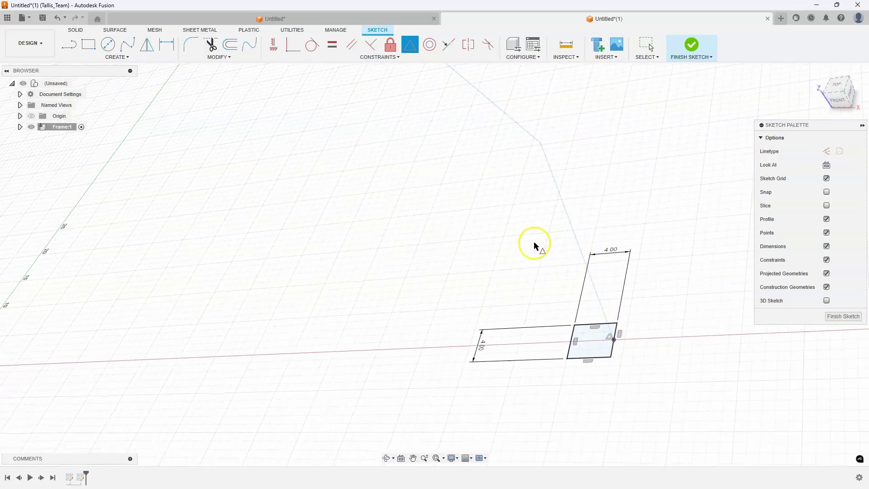
pyautogui.scroll(5, 556, 264)
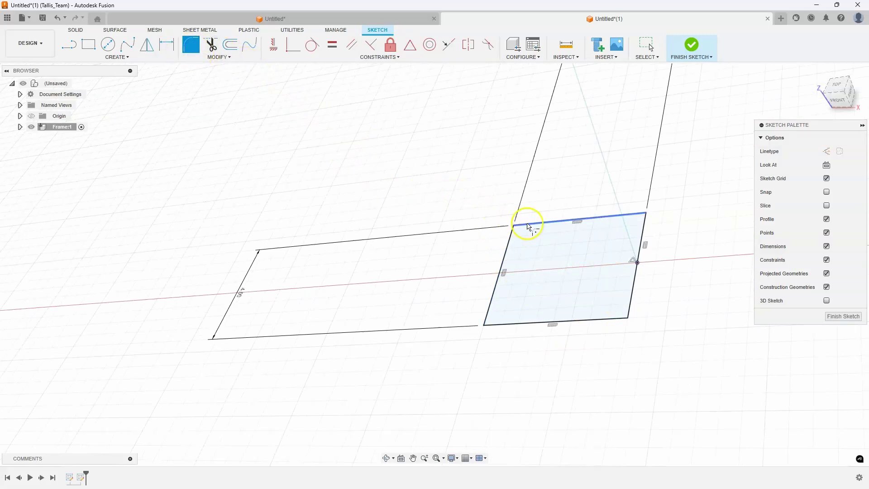
pyautogui.click(532, 224)
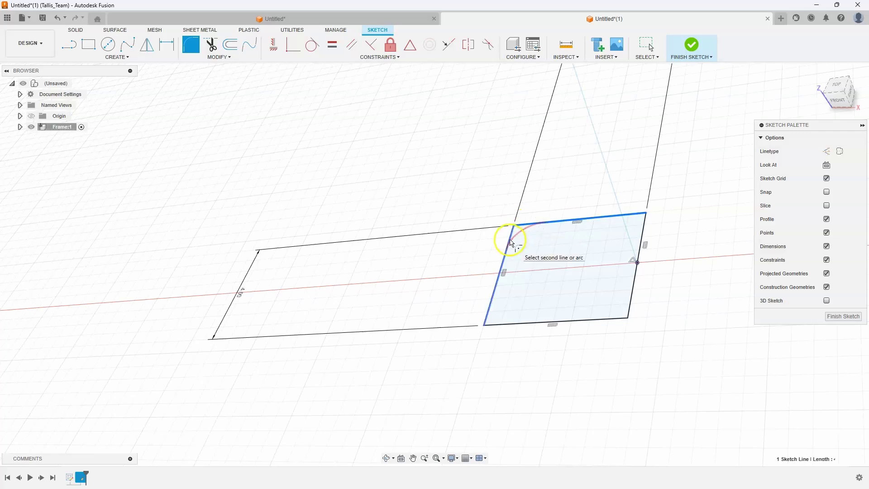
pyautogui.click(511, 242)
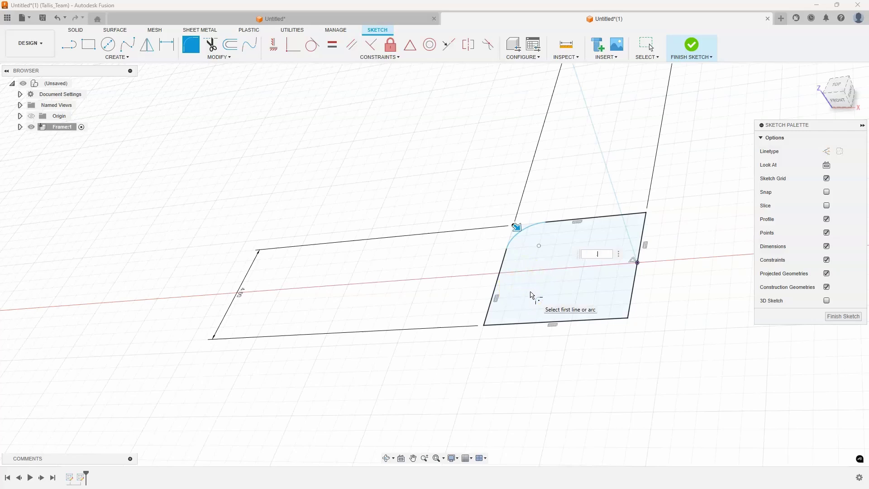
pyautogui.click(517, 289)
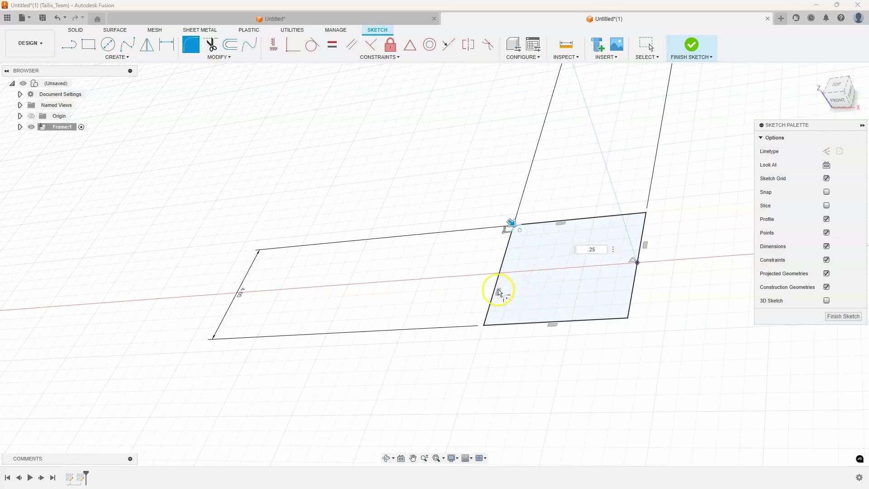
pyautogui.press('Return')
pyautogui.click(588, 321)
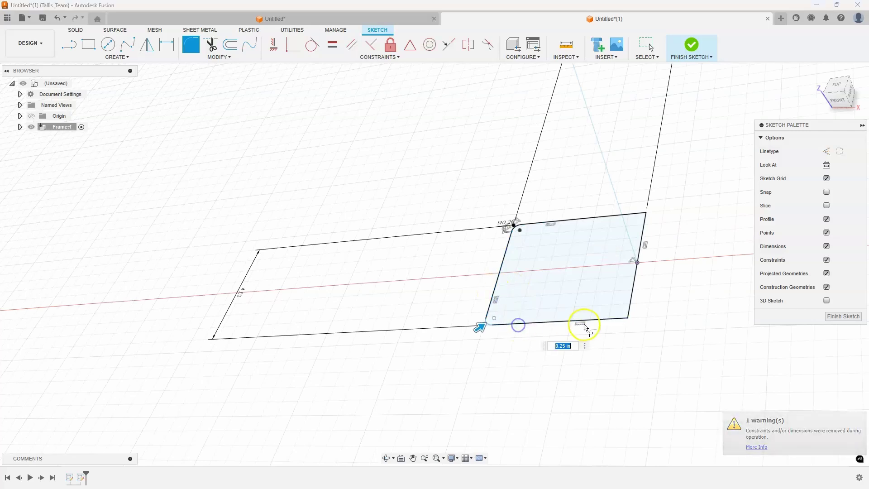
pyautogui.click(634, 295)
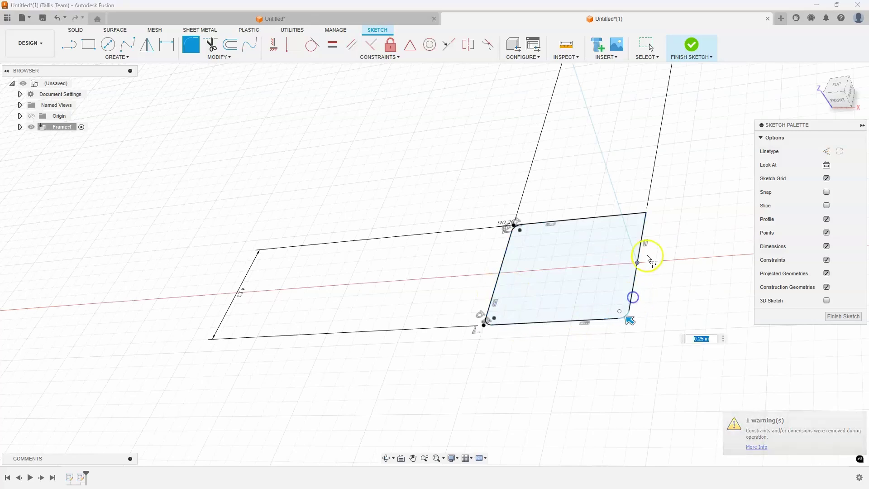
pyautogui.click(638, 214)
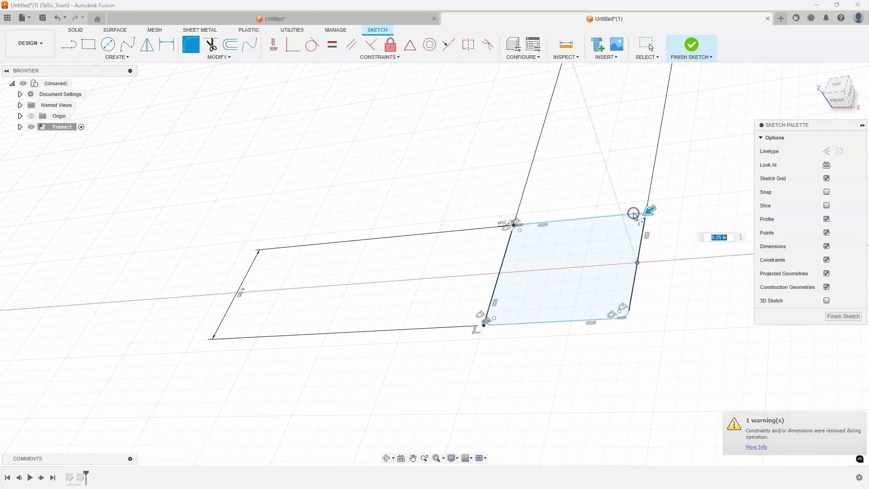
pyautogui.click(696, 49)
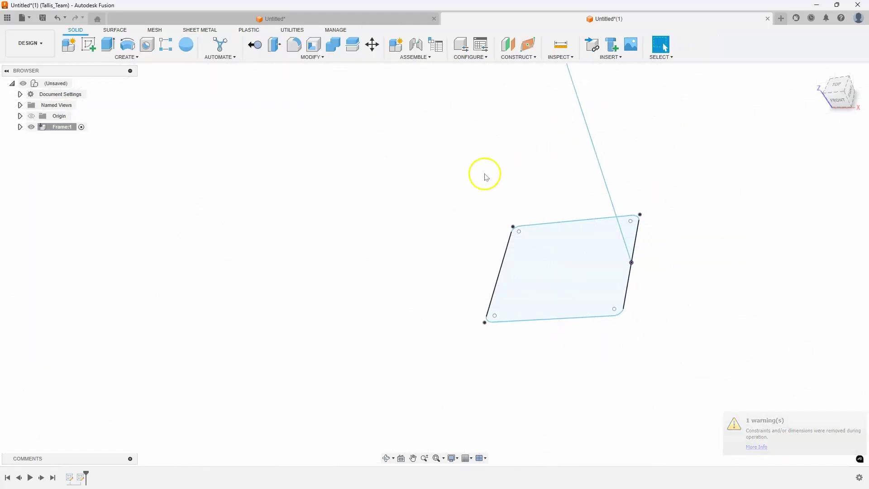
# Sweep the rounded square profile along the chained arch path as a new body with perpendicular orientation
pyautogui.keyDown('shift'); pyautogui.moveTo(479, 176); pyautogui.dragTo(408, 286, button='middle'); pyautogui.keyUp('shift')
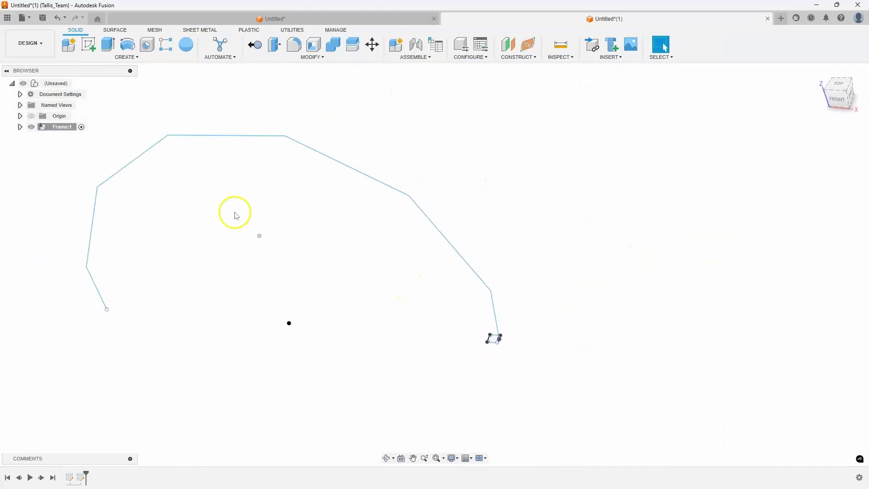
pyautogui.click(127, 57)
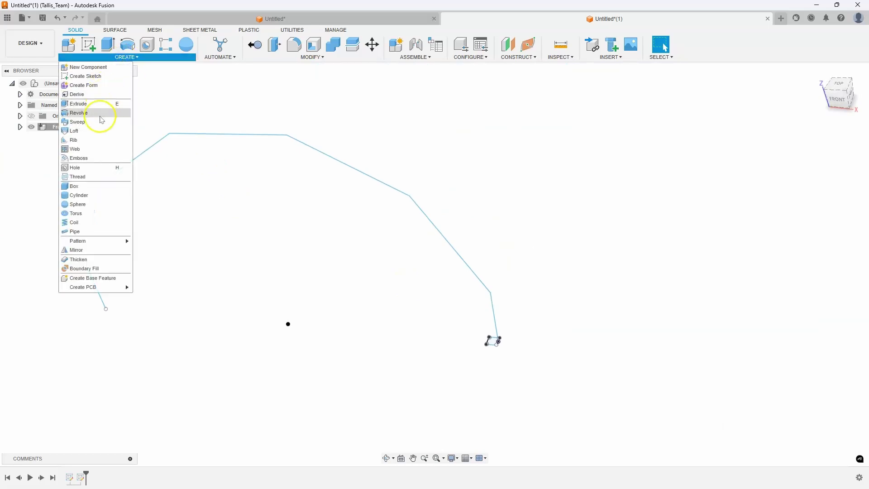
pyautogui.click(92, 123)
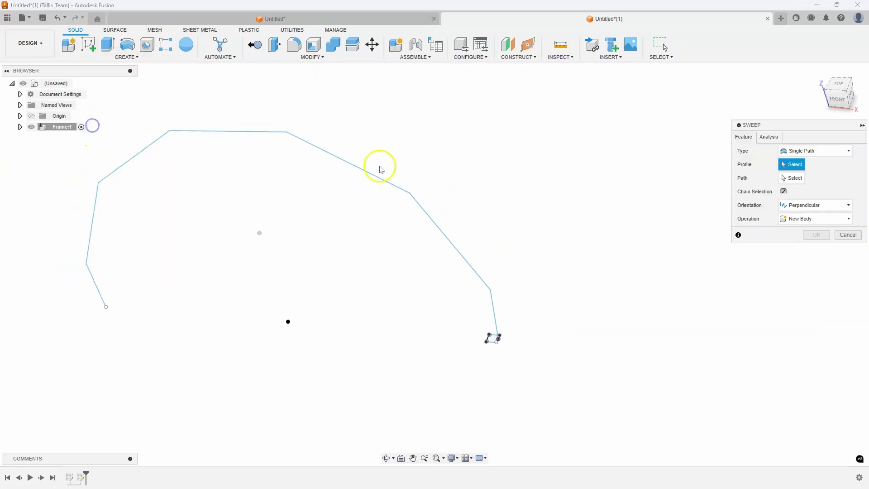
pyautogui.scroll(5, 549, 223)
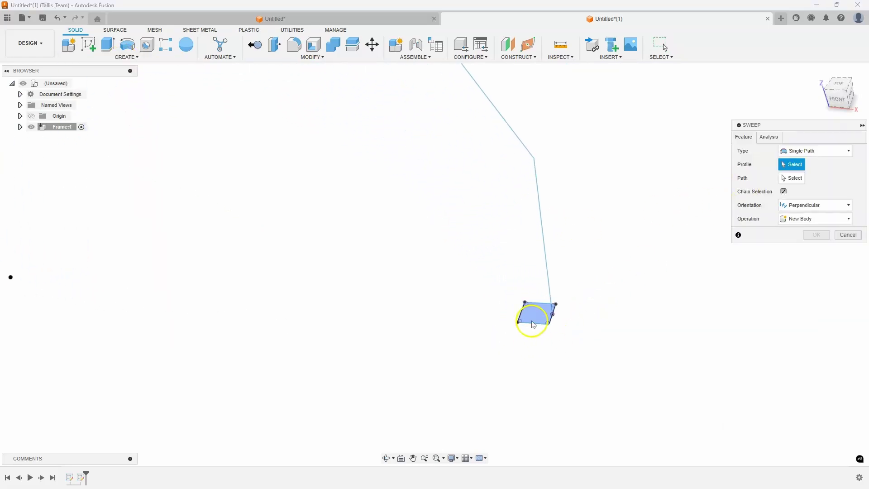
pyautogui.click(533, 319)
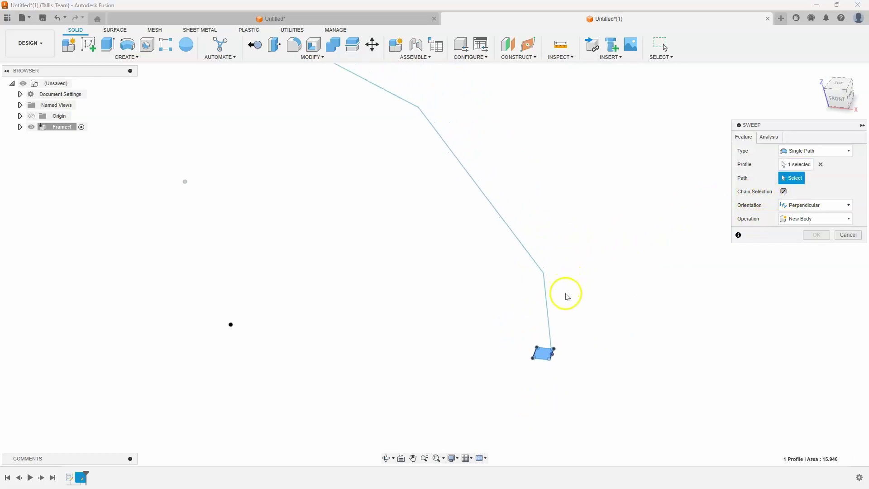
pyautogui.click(546, 291)
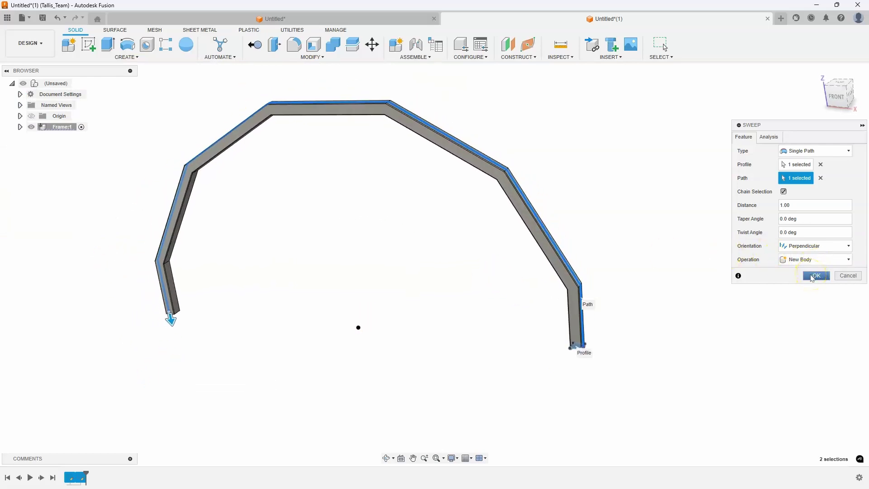
pyautogui.click(814, 276)
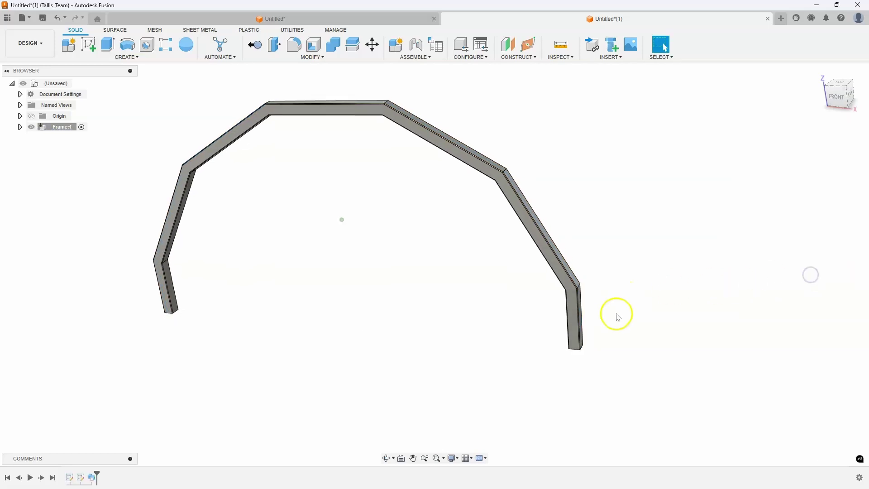
pyautogui.scroll(4, 608, 357)
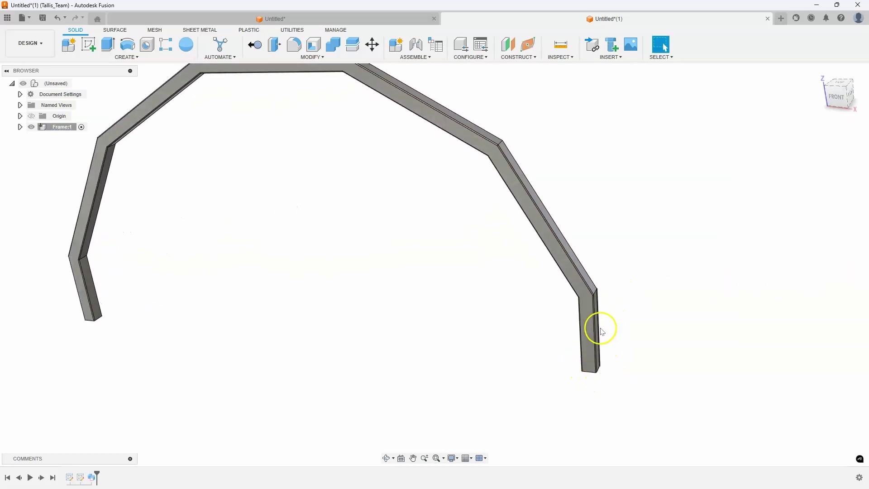
pyautogui.scroll(-3, 602, 353)
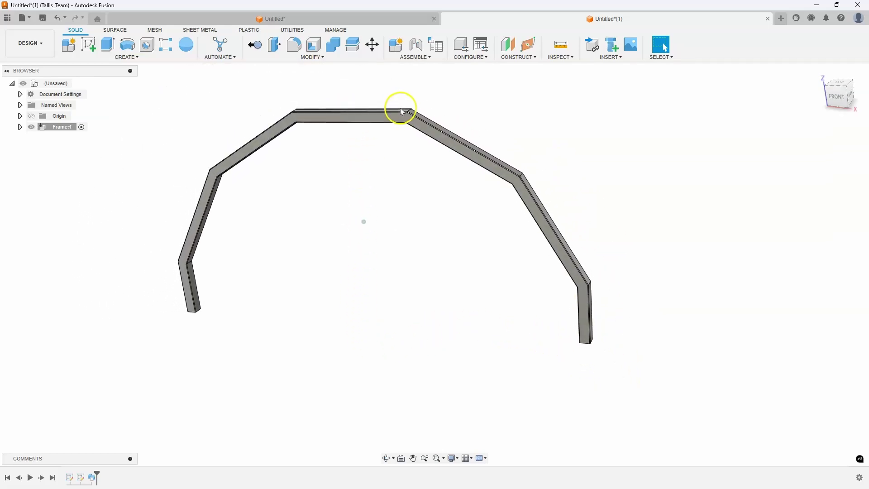
pyautogui.keyDown('shift'); pyautogui.moveTo(397, 106); pyautogui.dragTo(338, 176, button='middle'); pyautogui.keyUp('shift')
pyautogui.click(338, 177)
pyautogui.scroll(-3, 384, 186)
pyautogui.click(634, 135)
pyautogui.scroll(3, 624, 264)
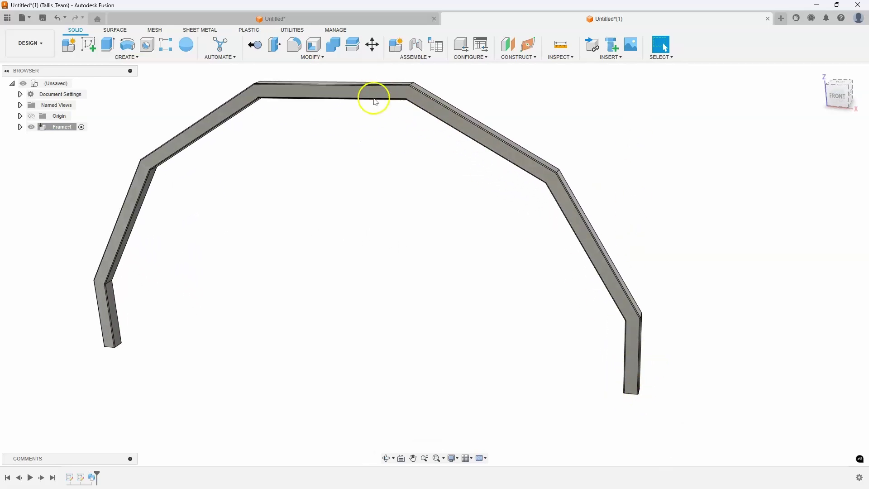
# Shell the arch to an inside thickness of 0.125 in, removing the end faces of both legs
pyautogui.keyDown('shift'); pyautogui.moveTo(454, 303); pyautogui.dragTo(320, 64, button='middle'); pyautogui.keyUp('shift')
pyautogui.click(313, 45)
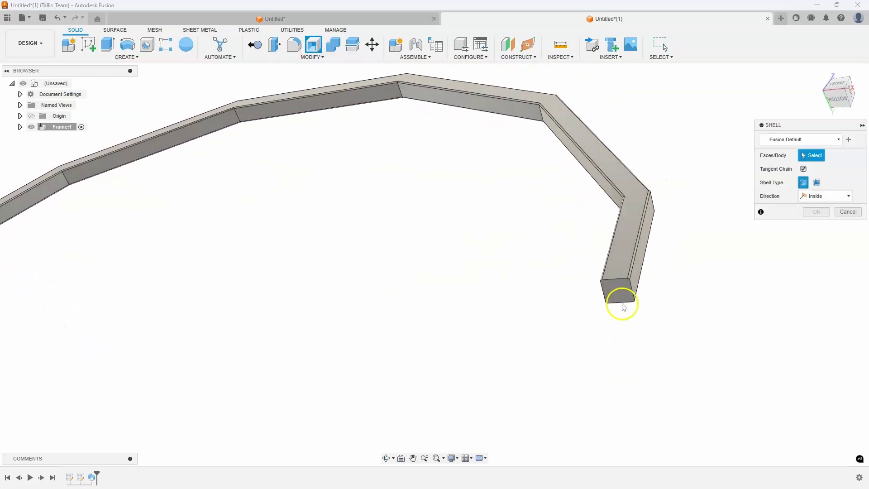
pyautogui.click(620, 286)
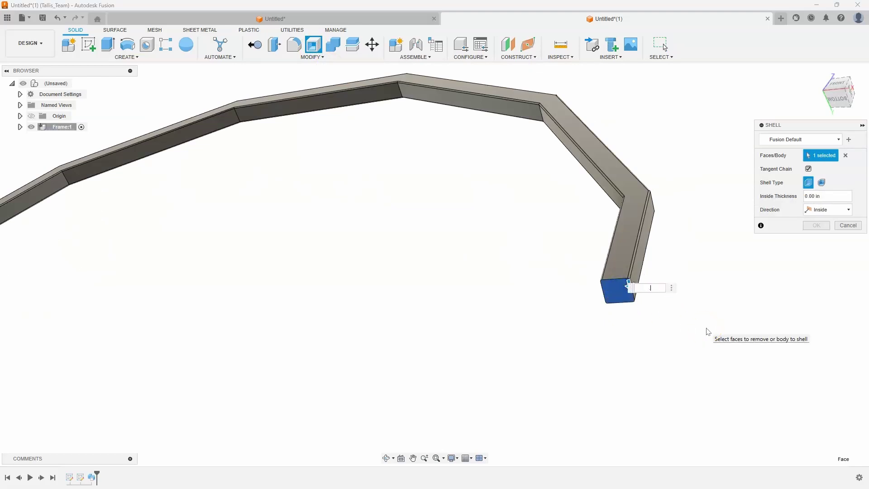
pyautogui.press('Return')
pyautogui.keyDown('shift'); pyautogui.moveTo(706, 330); pyautogui.dragTo(213, 268, button='middle'); pyautogui.keyUp('shift')
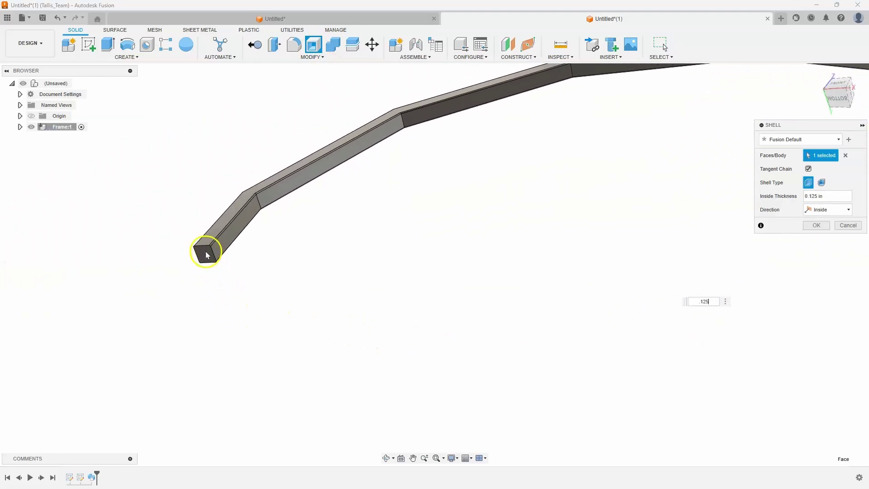
pyautogui.click(206, 255)
pyautogui.scroll(-3, 430, 314)
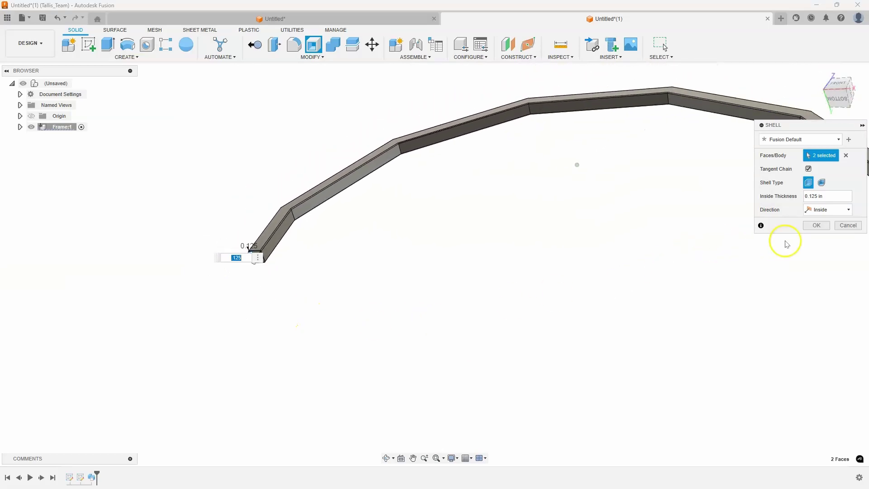
pyautogui.click(824, 227)
pyautogui.keyDown('shift'); pyautogui.moveTo(754, 277); pyautogui.dragTo(503, 262, button='middle'); pyautogui.keyUp('shift')
pyautogui.keyDown('shift'); pyautogui.moveTo(741, 336); pyautogui.dragTo(658, 341, button='middle'); pyautogui.keyUp('shift')
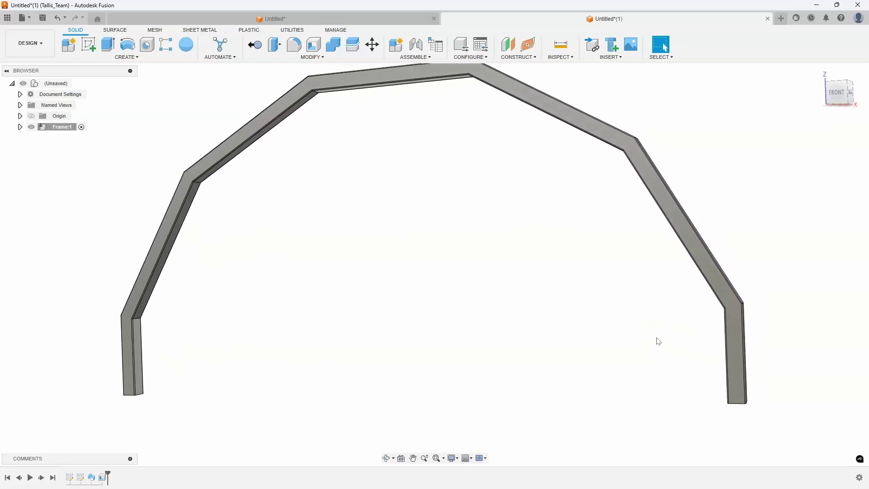
pyautogui.keyDown('shift'); pyautogui.moveTo(655, 339); pyautogui.dragTo(702, 317, button='middle'); pyautogui.keyUp('shift')
pyautogui.keyDown('shift'); pyautogui.moveTo(654, 340); pyautogui.dragTo(583, 151, button='middle'); pyautogui.keyUp('shift')
pyautogui.keyDown('shift'); pyautogui.moveTo(547, 211); pyautogui.dragTo(430, 97, button='middle'); pyautogui.keyUp('shift')
pyautogui.keyDown('shift'); pyautogui.moveTo(433, 203); pyautogui.dragTo(503, 213, button='middle'); pyautogui.keyUp('shift')
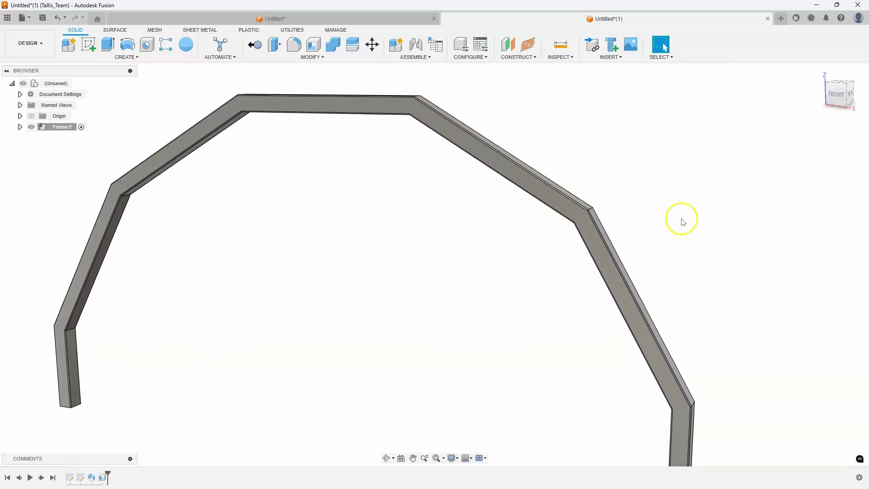
# Construct a plane through two miter edges at the corner between the frame's second and third segments from the positive X end
pyautogui.click(509, 57)
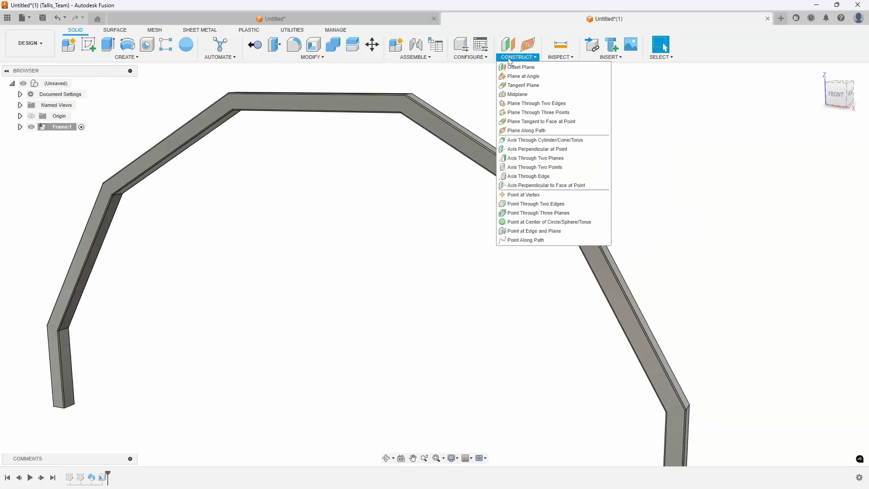
pyautogui.click(519, 106)
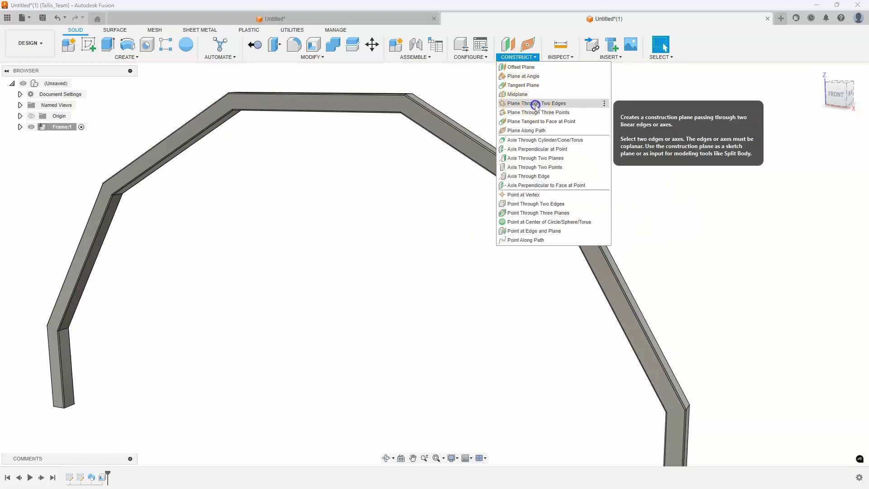
pyautogui.click(535, 104)
pyautogui.scroll(6, 568, 131)
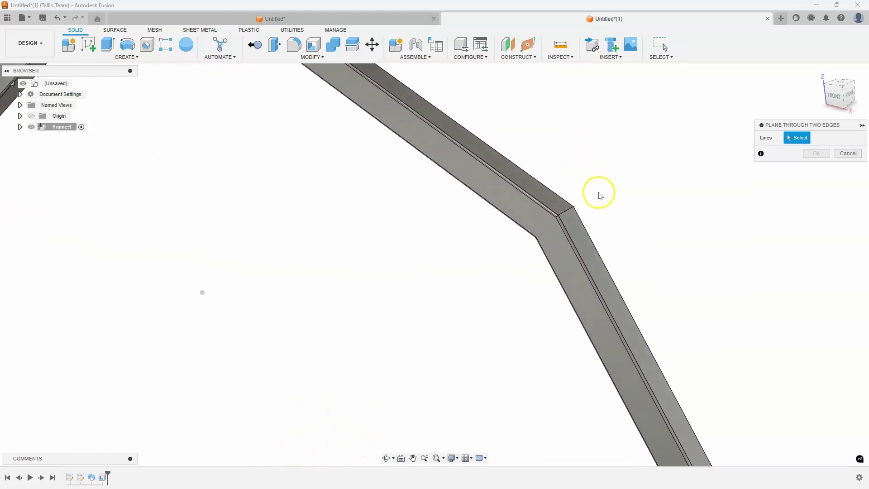
pyautogui.click(558, 213)
pyautogui.scroll(2, 538, 281)
pyautogui.scroll(-2, 538, 280)
pyautogui.keyDown('shift'); pyautogui.moveTo(549, 268); pyautogui.dragTo(532, 103, button='middle'); pyautogui.keyUp('shift')
pyautogui.keyDown('shift'); pyautogui.moveTo(480, 197); pyautogui.dragTo(496, 126, button='middle'); pyautogui.keyUp('shift')
pyautogui.click(805, 154)
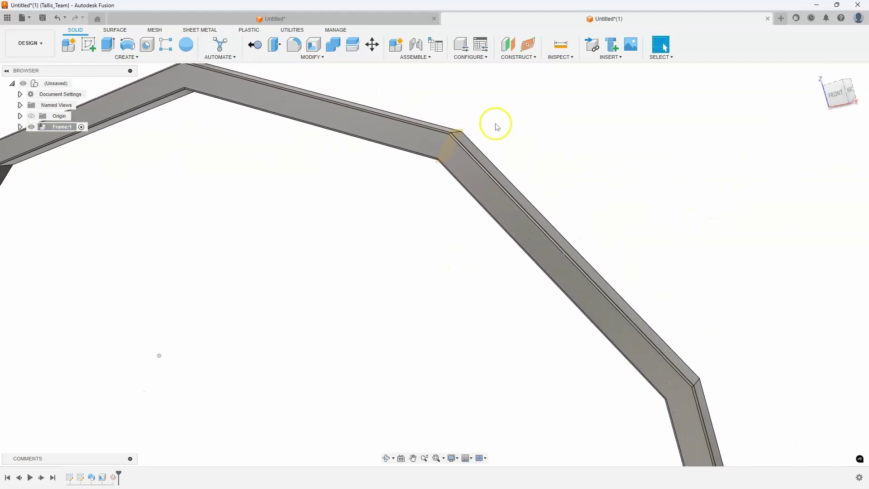
# Split the arch body at the mitered corner using the new construction plane as the splitting tool
pyautogui.click(290, 56)
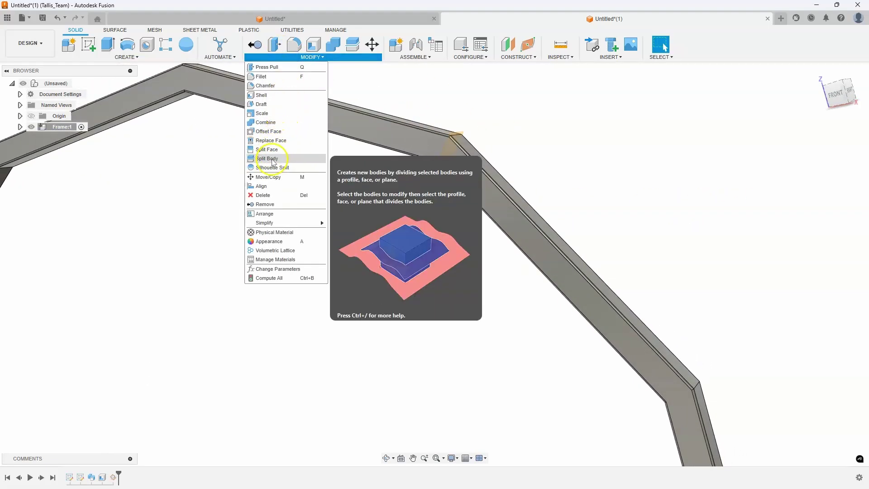
pyautogui.click(270, 158)
pyautogui.click(383, 143)
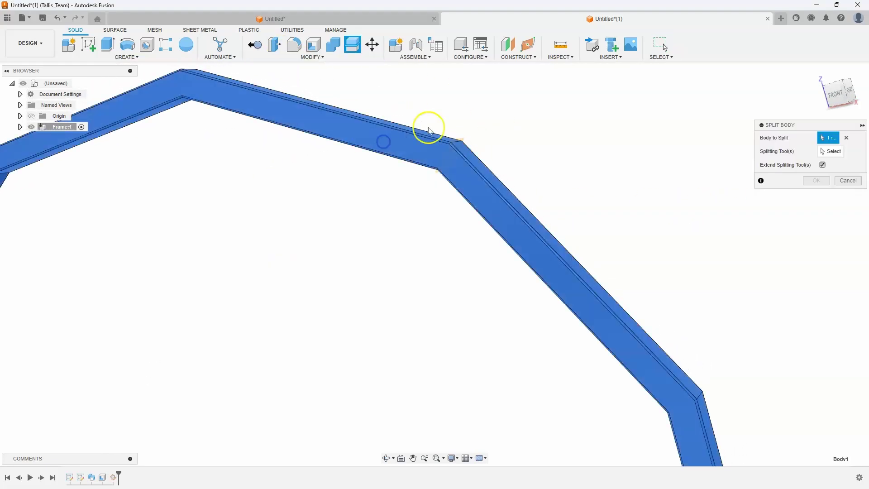
pyautogui.click(839, 157)
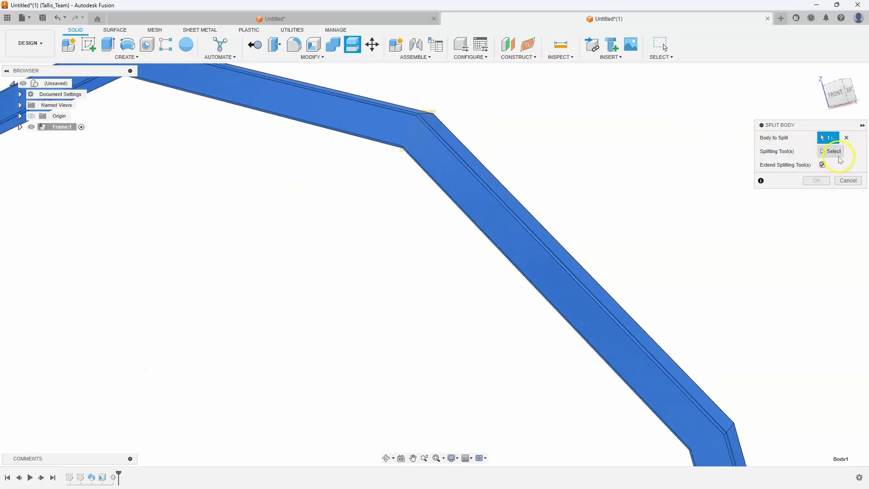
pyautogui.click(433, 110)
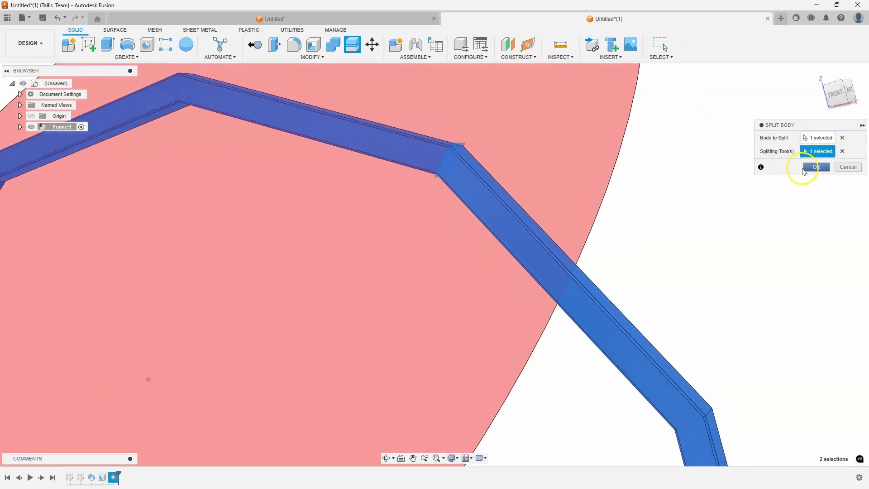
pyautogui.click(755, 171)
# Expand the Frame component and its Bodies folder to check the bodies produced by the split
pyautogui.scroll(-5, 496, 174)
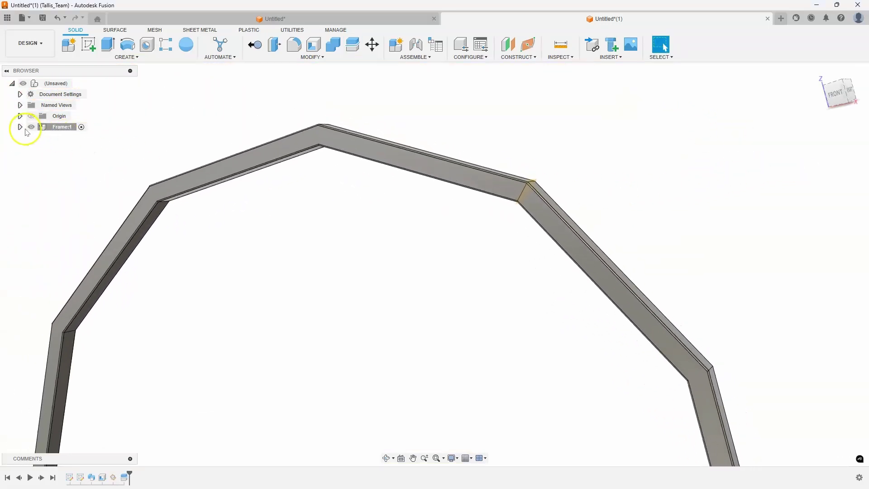
pyautogui.click(20, 126)
pyautogui.click(28, 148)
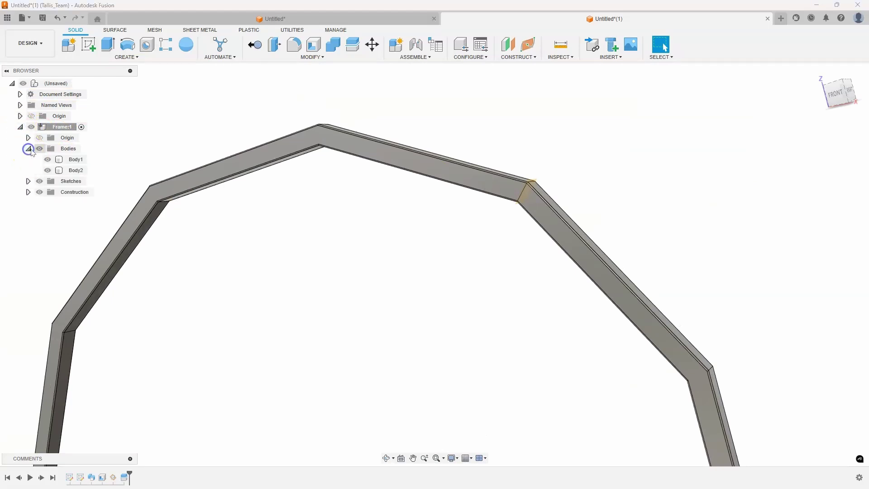
# Highlight the first split body of the frame to examine which segments it covers, and clear the selection
pyautogui.click(69, 160)
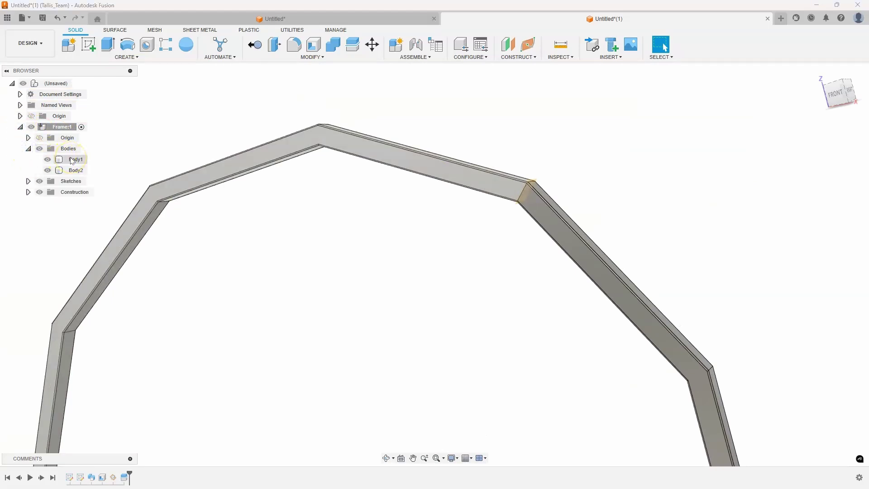
pyautogui.click(537, 128)
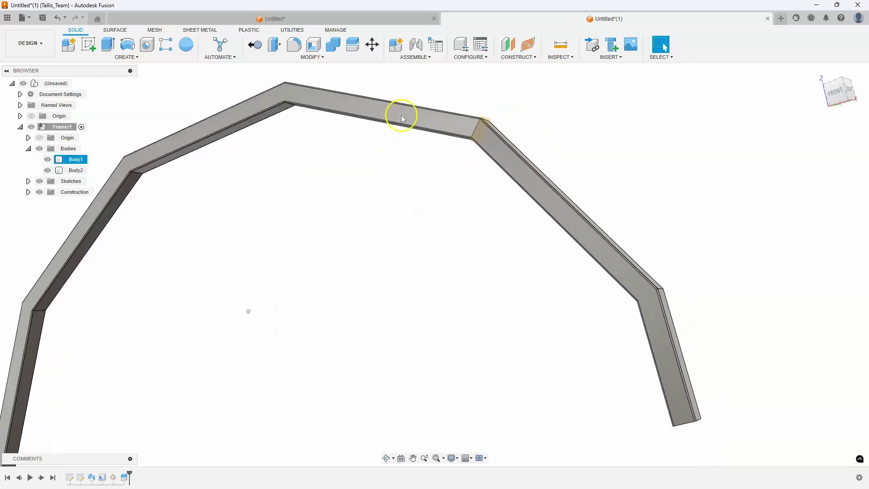
# Construct a plane through two miter edges at the corner between the positive X leg and the adjoining frame segment
pyautogui.click(518, 58)
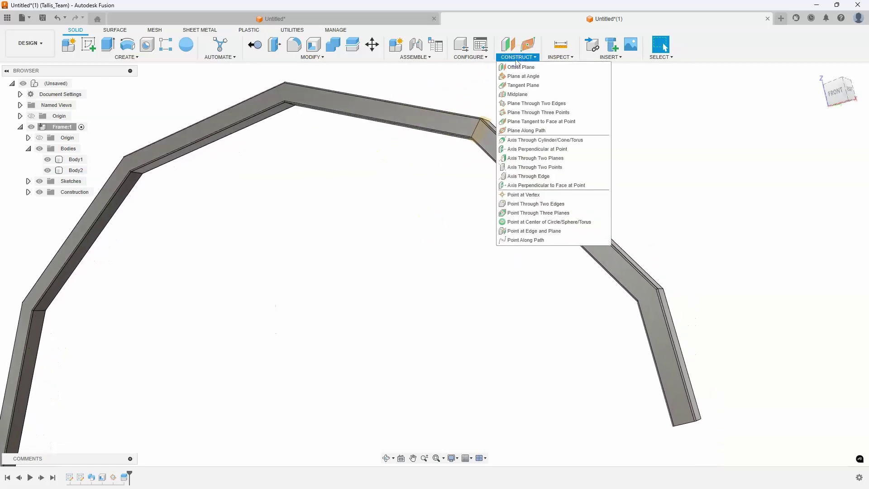
pyautogui.click(534, 103)
pyautogui.scroll(3, 706, 300)
pyautogui.click(672, 295)
pyautogui.scroll(-3, 669, 286)
pyautogui.keyDown('shift'); pyautogui.moveTo(667, 276); pyautogui.dragTo(652, 299, button='middle'); pyautogui.keyUp('shift')
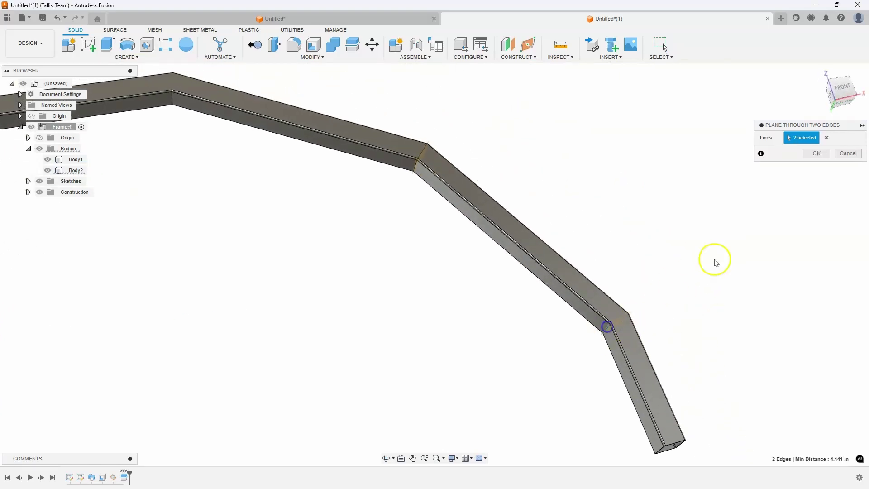
pyautogui.click(808, 152)
# Split Body2 at the corner above the positive X leg using the new construction plane as the splitting tool
pyautogui.click(308, 57)
pyautogui.click(267, 158)
pyautogui.click(557, 271)
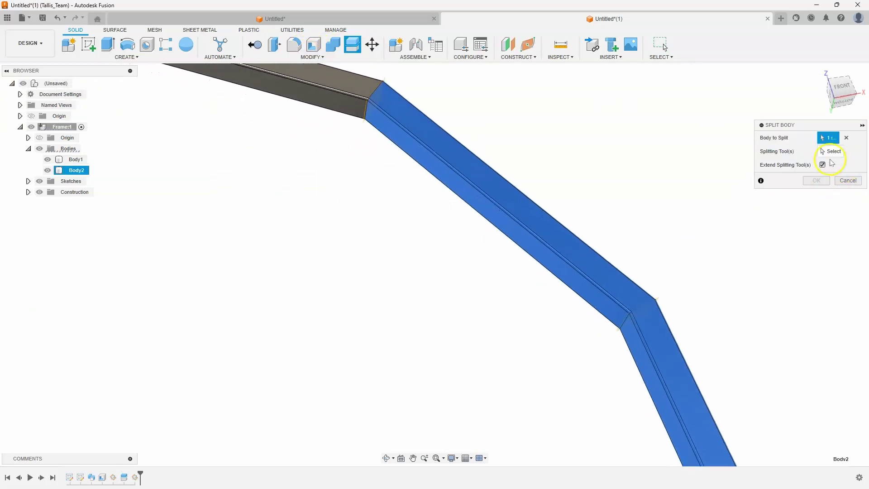
pyautogui.click(660, 299)
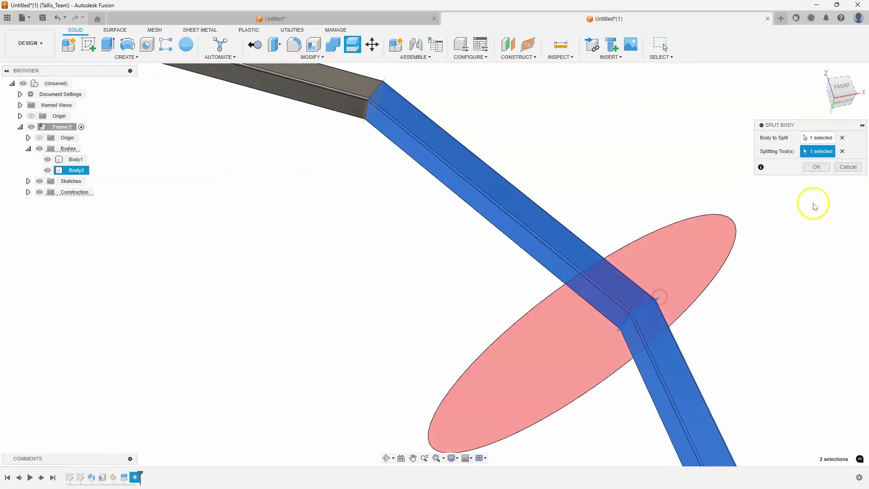
pyautogui.click(817, 167)
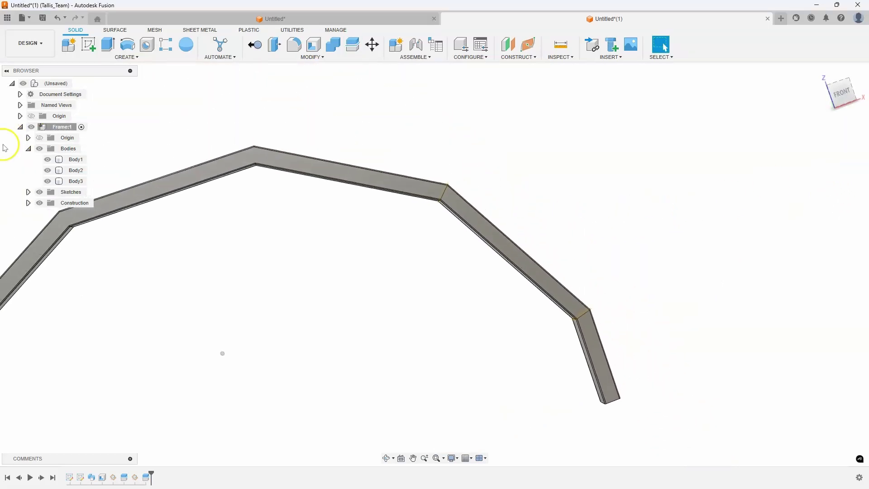
# Hide Body1 and Body2 to examine how the split separates the frame segments
pyautogui.click(50, 159)
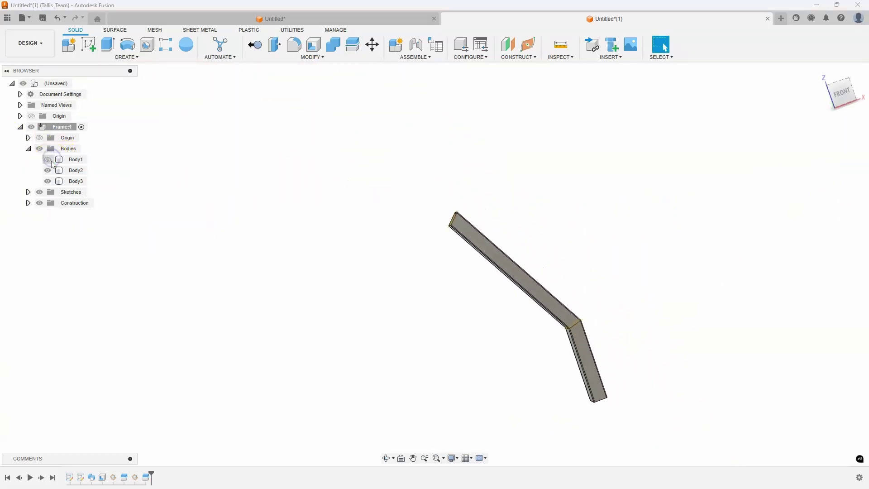
pyautogui.click(52, 171)
pyautogui.click(171, 72)
# Undo the visibility changes, both body splits and both construction planes, back to the shelled single-body arch
pyautogui.click(57, 18)
pyautogui.click(58, 18)
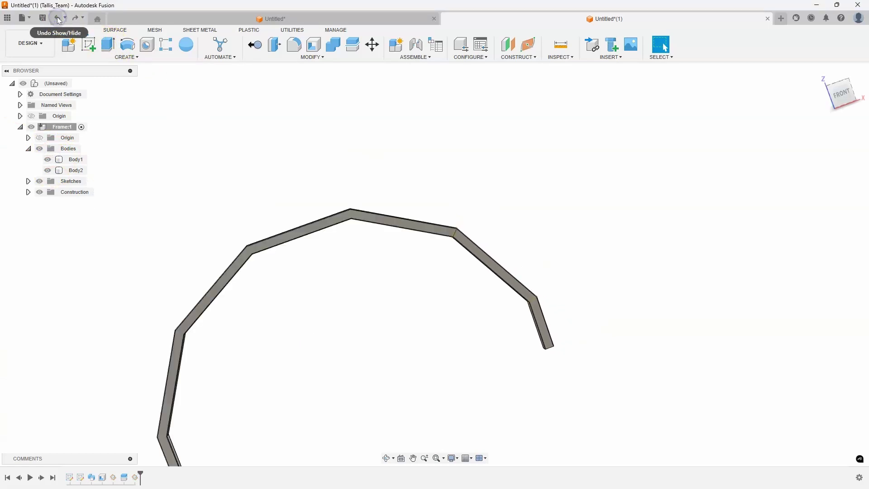
pyautogui.click(58, 18)
pyautogui.click(58, 18)
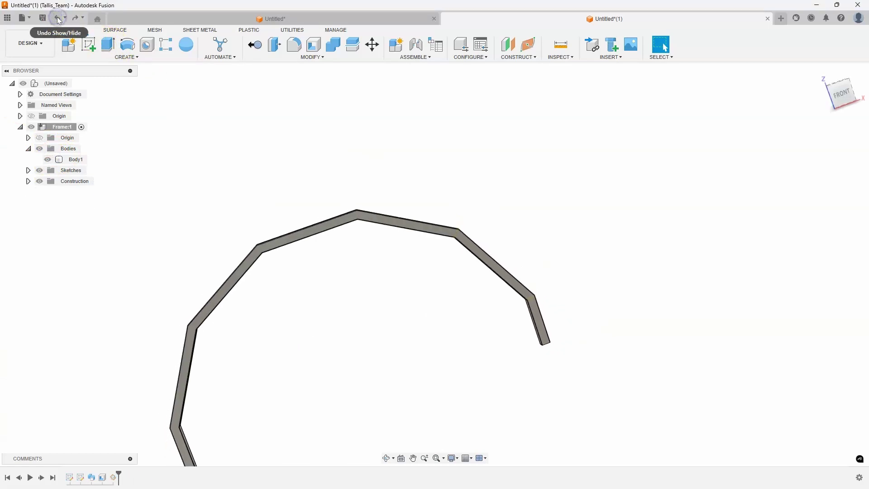
pyautogui.click(57, 18)
pyautogui.click(57, 18)
pyautogui.click(57, 18)
pyautogui.click(58, 18)
# Create a new sketch on the front face of the arch frame
pyautogui.keyDown('shift'); pyautogui.moveTo(378, 165); pyautogui.dragTo(560, 175, button='middle'); pyautogui.keyUp('shift')
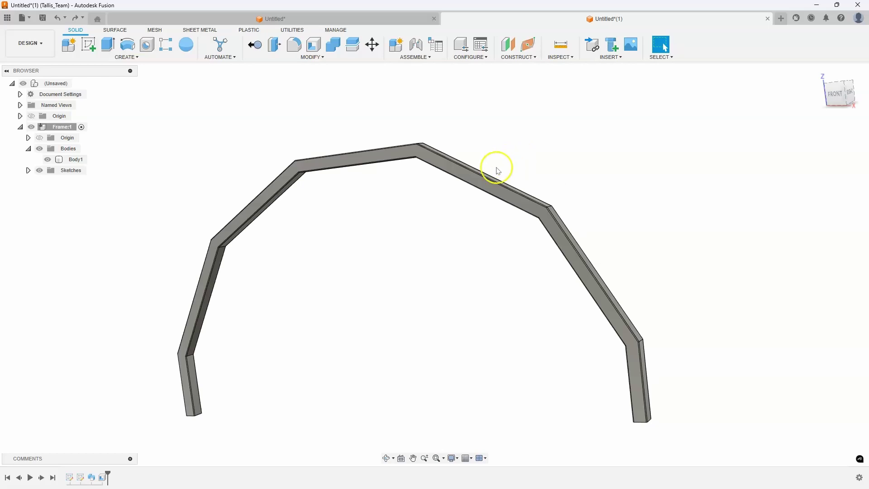
pyautogui.click(484, 182)
pyautogui.rightClick(484, 183)
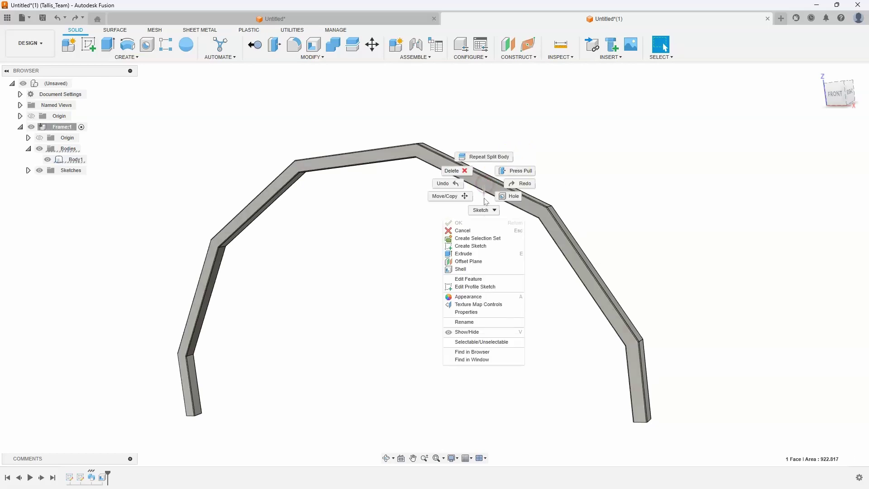
pyautogui.click(476, 239)
pyautogui.click(474, 247)
pyautogui.scroll(-3, 442, 219)
pyautogui.moveTo(483, 145)
pyautogui.mouseDown(button='middle')
pyautogui.moveTo(442, 220)
pyautogui.moveTo(429, 203)
pyautogui.moveTo(428, 224)
pyautogui.mouseUp(button='middle')
pyautogui.scroll(1, 428, 195)
# Sketch a line from the origin to the outer miter corner at the top of the positive X leg
pyautogui.click(69, 44)
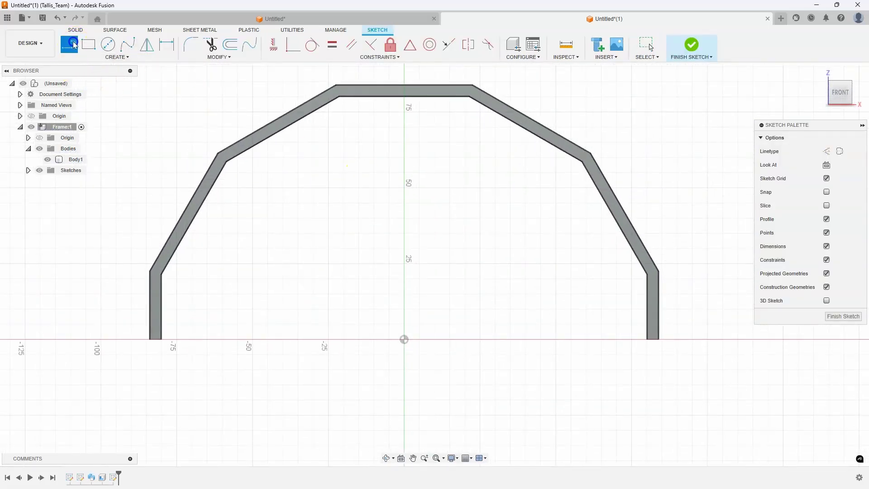
pyautogui.click(403, 343)
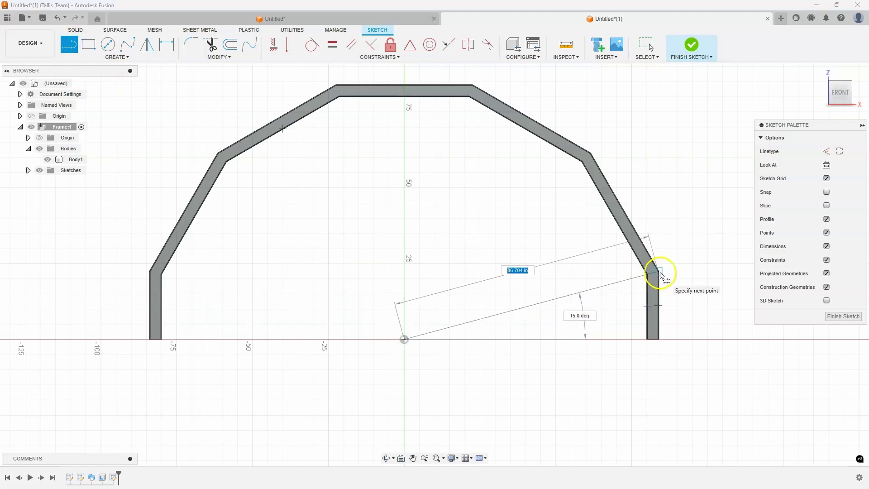
pyautogui.click(658, 272)
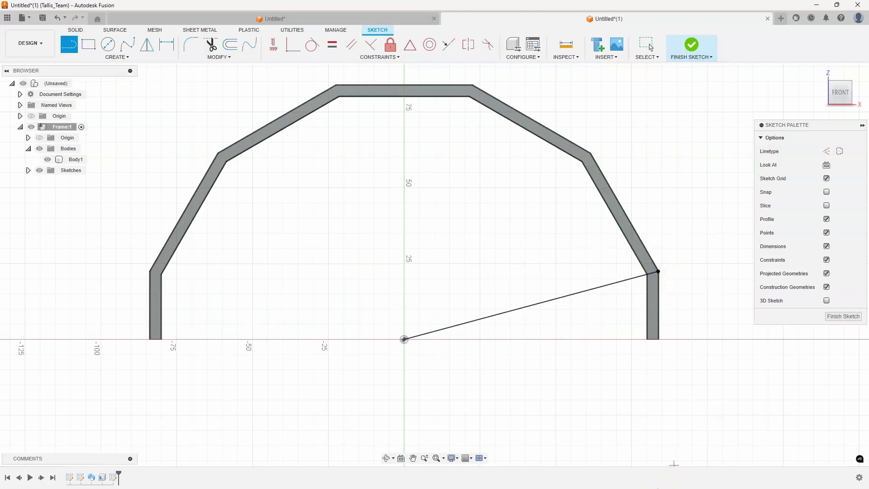
# Circular-pattern the line about the origin with partial distribution over 180 degrees and a quantity of 7
pyautogui.click(116, 57)
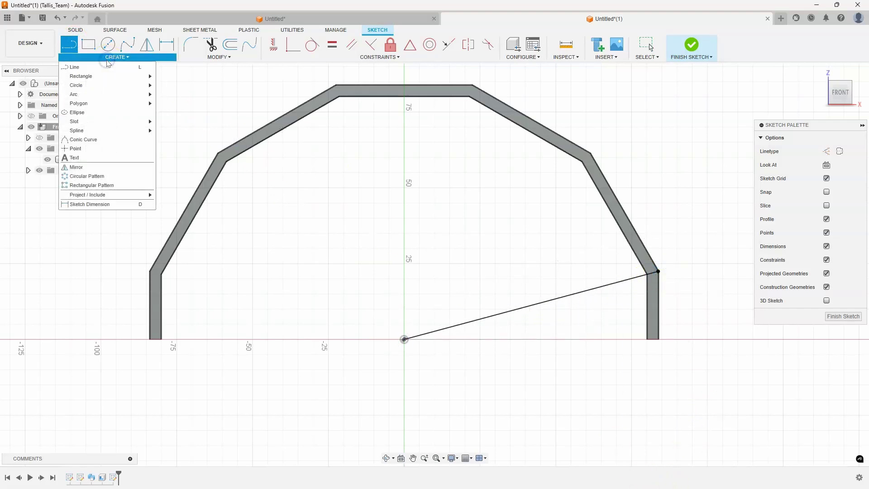
pyautogui.click(97, 176)
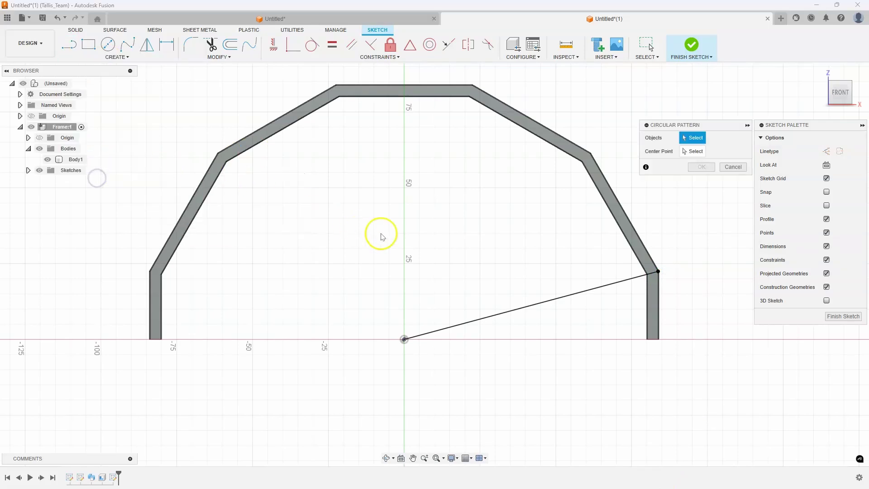
pyautogui.click(503, 311)
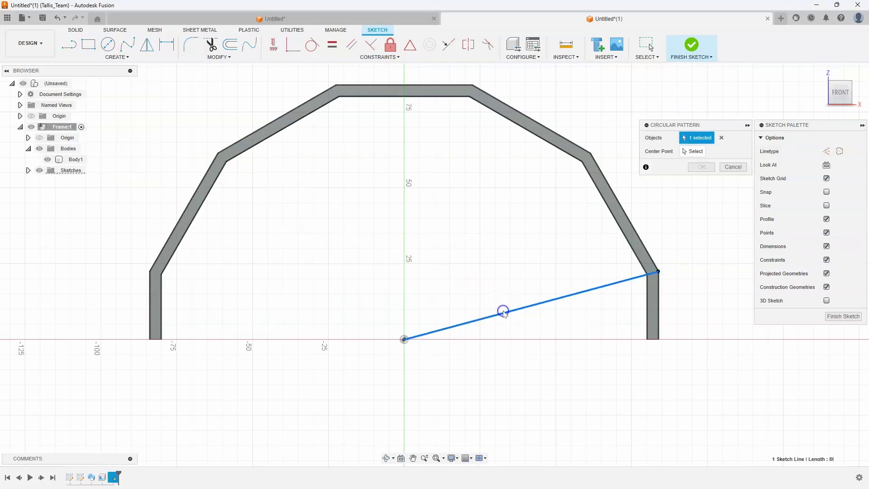
pyautogui.click(701, 154)
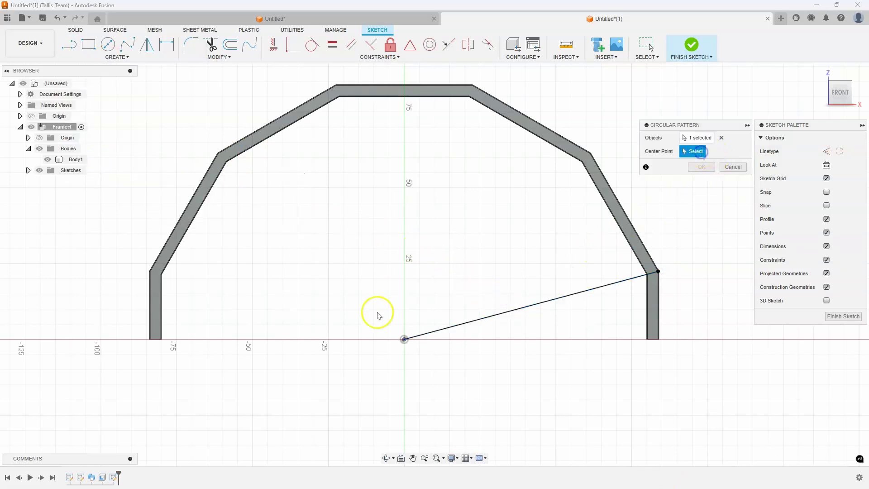
pyautogui.click(404, 339)
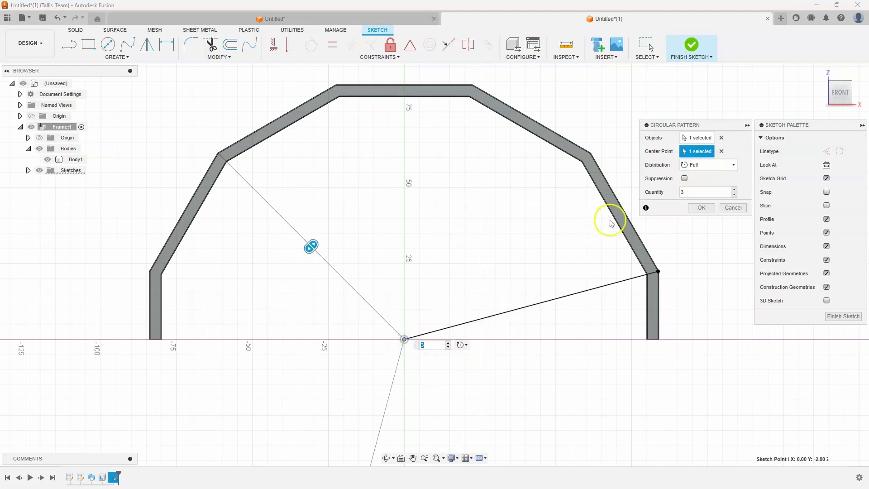
pyautogui.click(714, 167)
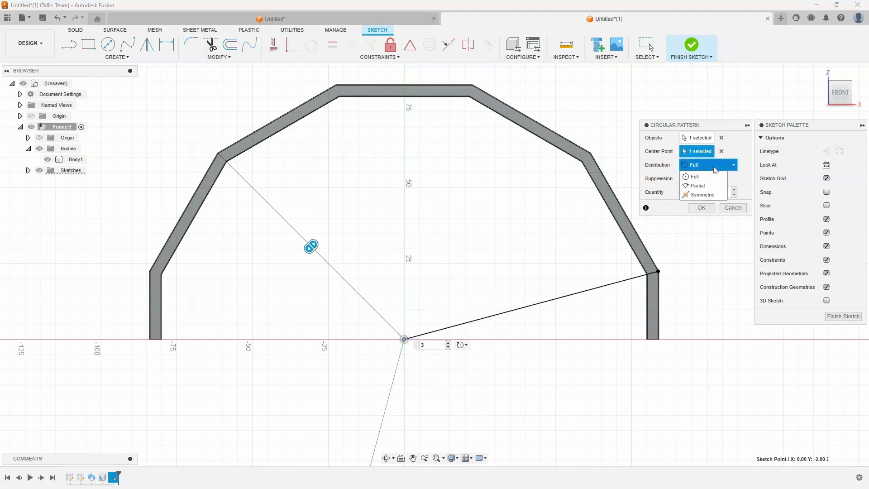
pyautogui.click(707, 186)
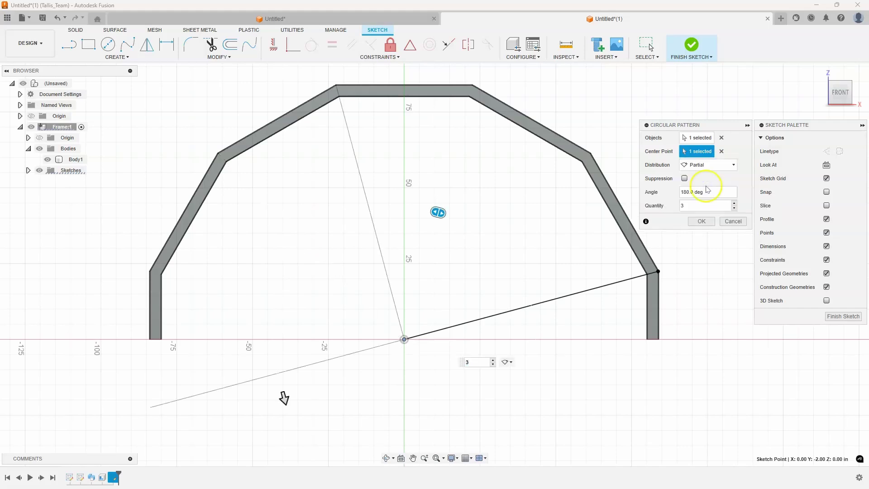
pyautogui.click(734, 204)
pyautogui.click(733, 203)
pyautogui.click(734, 203)
pyautogui.click(734, 204)
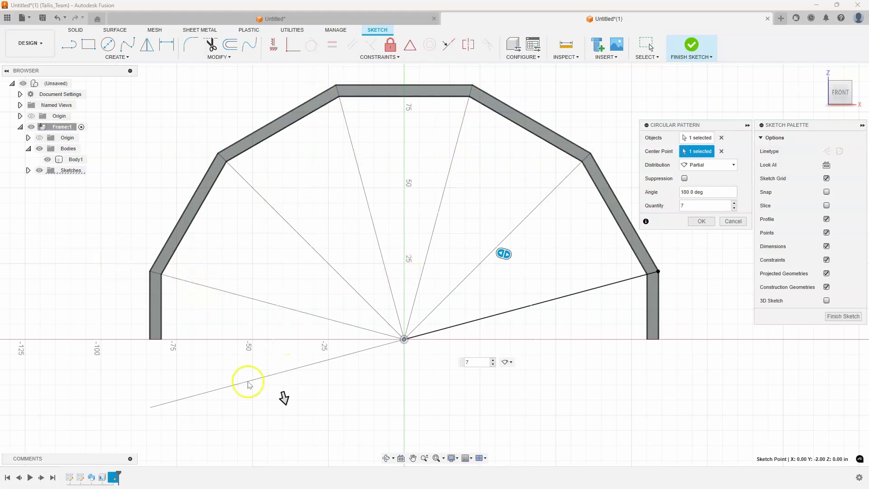
# Suppress the pattern instance that falls below the X axis, apply the circular pattern and finish the sketch
pyautogui.click(684, 178)
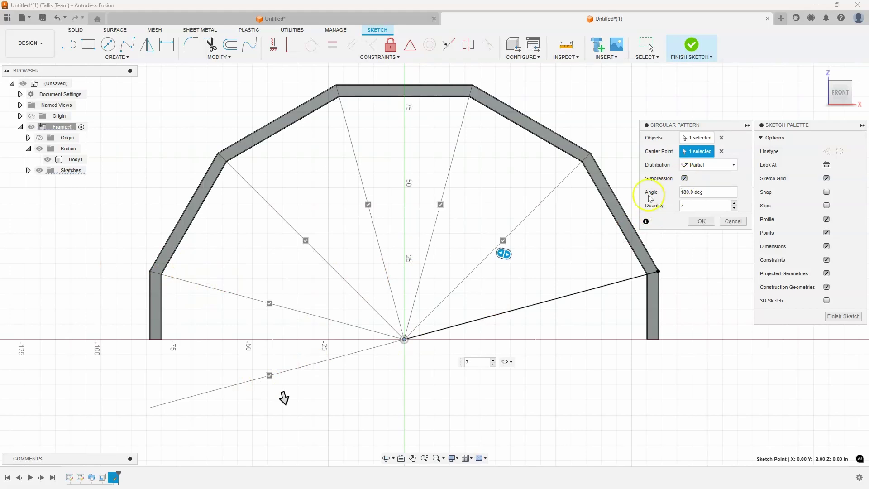
pyautogui.click(270, 375)
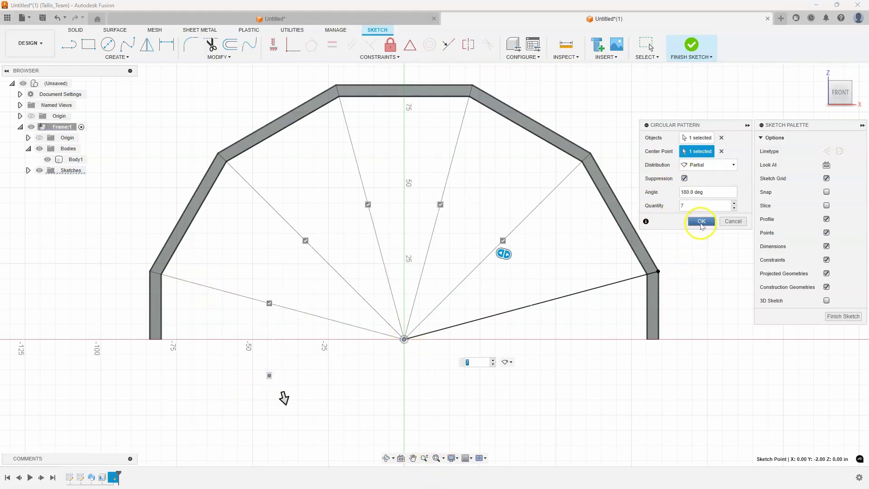
pyautogui.click(701, 221)
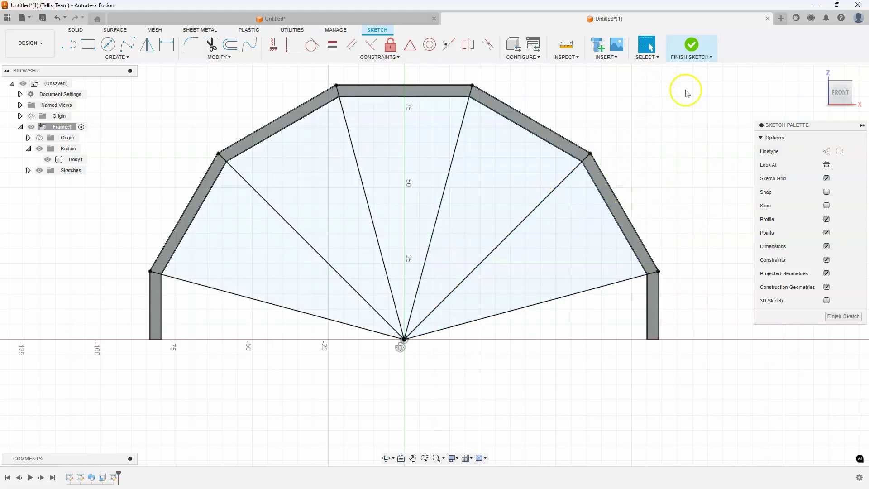
pyautogui.click(837, 318)
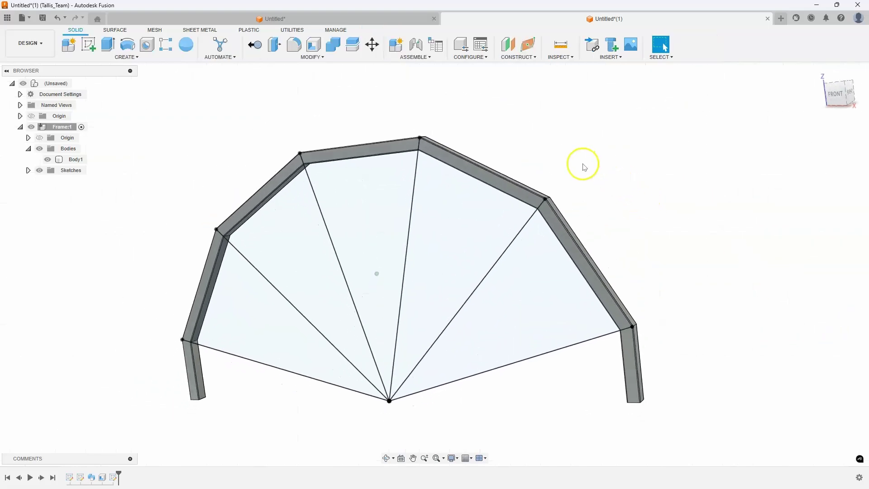
# Set up a Split Body on the arch with the radial line at the positive X leg's corner as the splitting tool
pyautogui.click(291, 57)
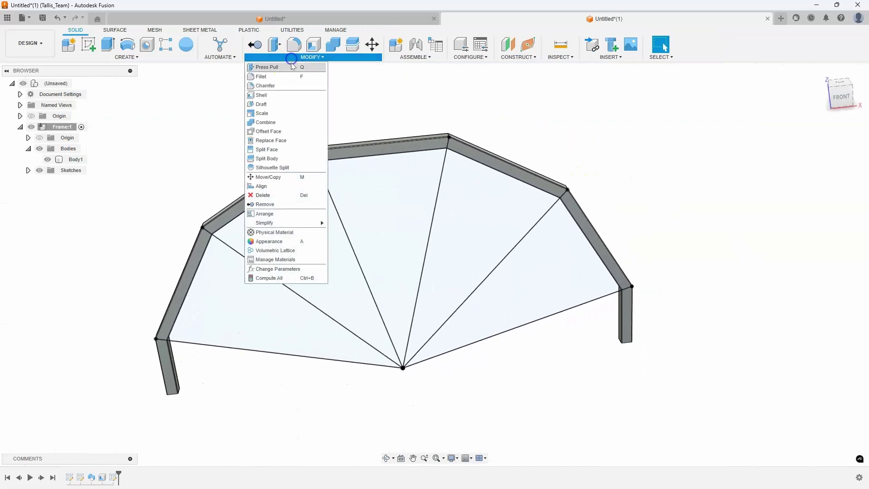
pyautogui.click(274, 158)
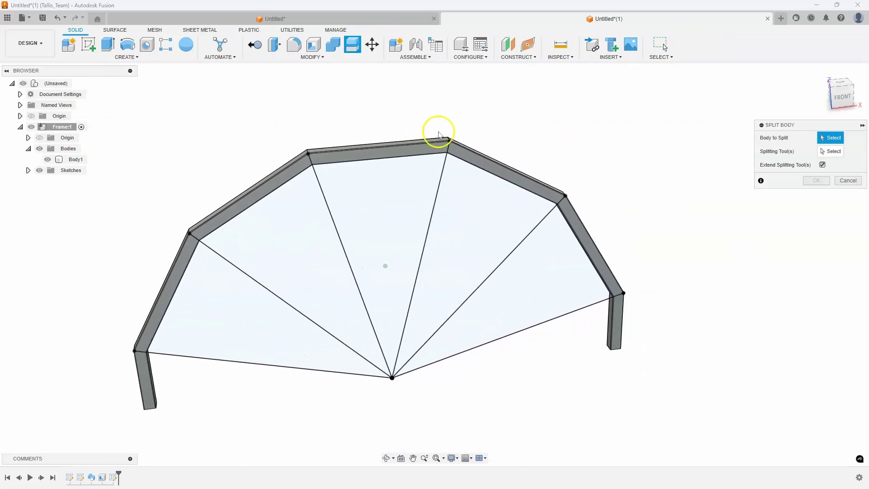
pyautogui.scroll(1, 447, 135)
pyautogui.click(468, 158)
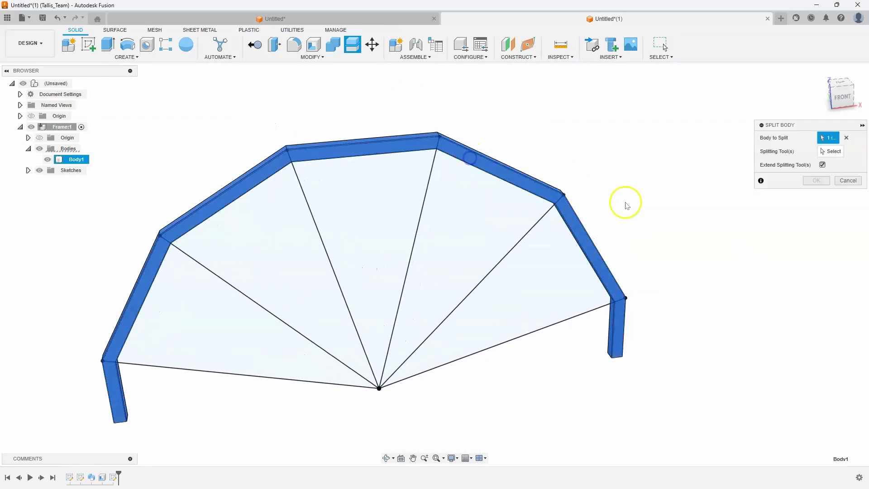
pyautogui.click(827, 153)
pyautogui.scroll(3, 713, 214)
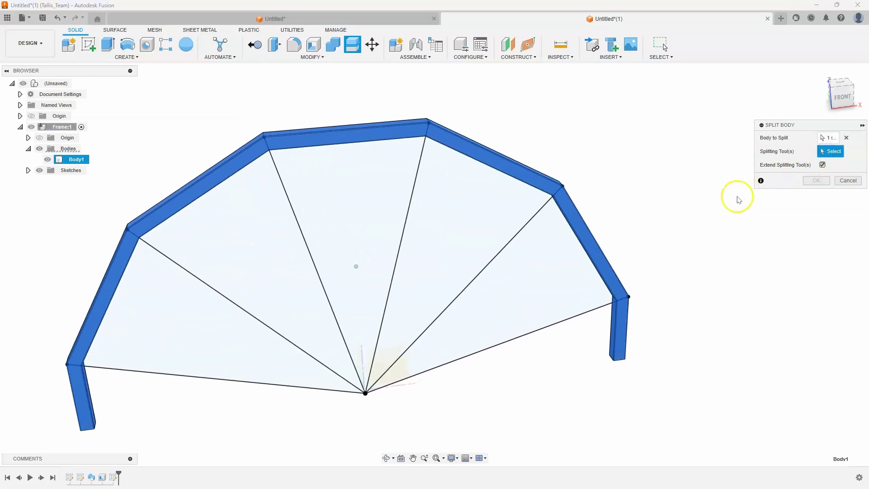
pyautogui.click(559, 328)
pyautogui.moveTo(563, 361)
pyautogui.keyDown('shift'); pyautogui.mouseDown(button='middle')
pyautogui.moveTo(539, 363)
pyautogui.moveTo(576, 305)
pyautogui.moveTo(515, 329)
pyautogui.moveTo(269, 388)
pyautogui.moveTo(685, 229)
pyautogui.mouseUp(button='middle'); pyautogui.keyUp('shift')
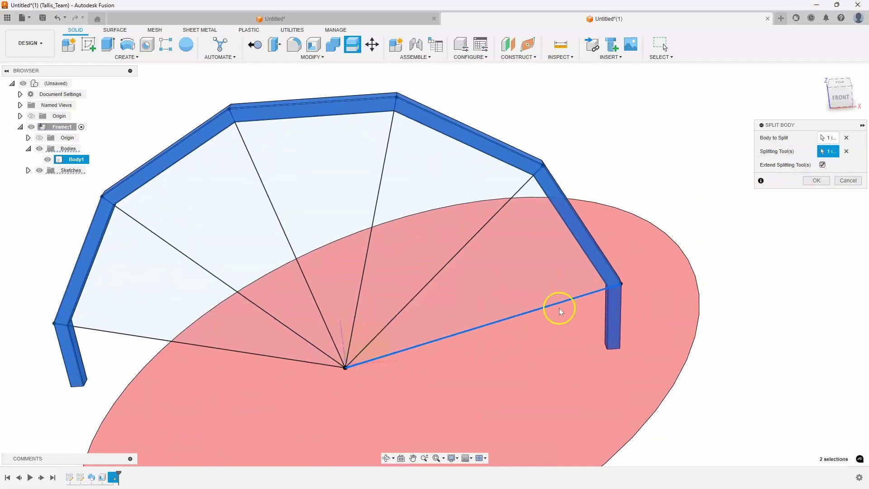
pyautogui.moveTo(669, 267)
pyautogui.keyDown('shift'); pyautogui.mouseDown(button='middle')
pyautogui.moveTo(614, 301)
pyautogui.moveTo(537, 256)
pyautogui.moveTo(510, 194)
pyautogui.mouseUp(button='middle'); pyautogui.keyUp('shift')
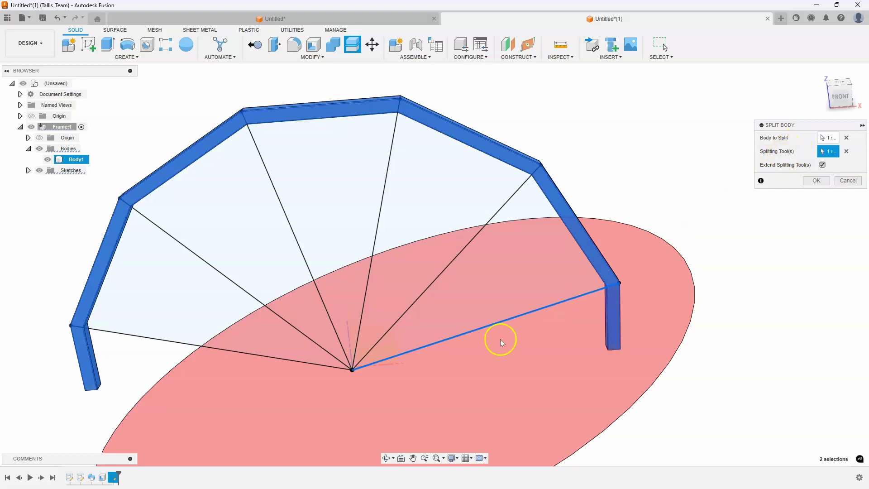
pyautogui.keyDown('shift'); pyautogui.moveTo(566, 241); pyautogui.dragTo(529, 220, button='middle'); pyautogui.keyUp('shift')
pyautogui.click(507, 206)
pyautogui.keyDown('shift'); pyautogui.moveTo(577, 331); pyautogui.dragTo(424, 281, button='middle'); pyautogui.keyUp('shift')
pyautogui.click(391, 192)
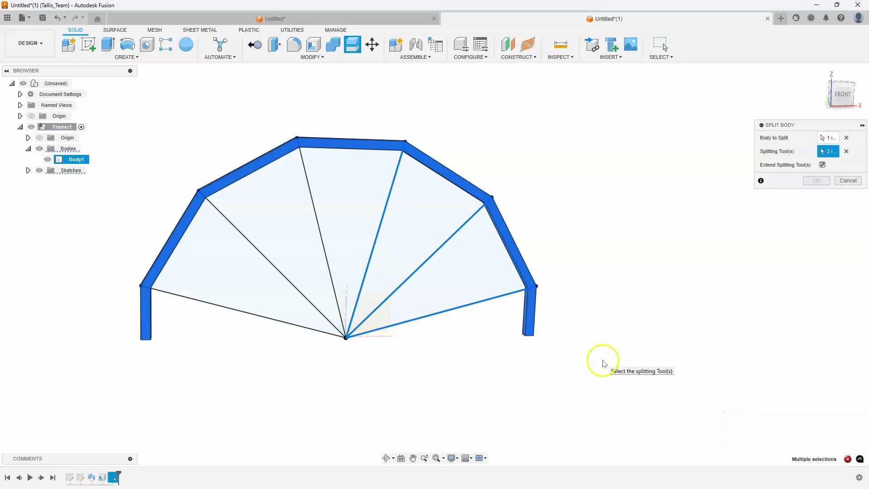
pyautogui.scroll(3, 468, 348)
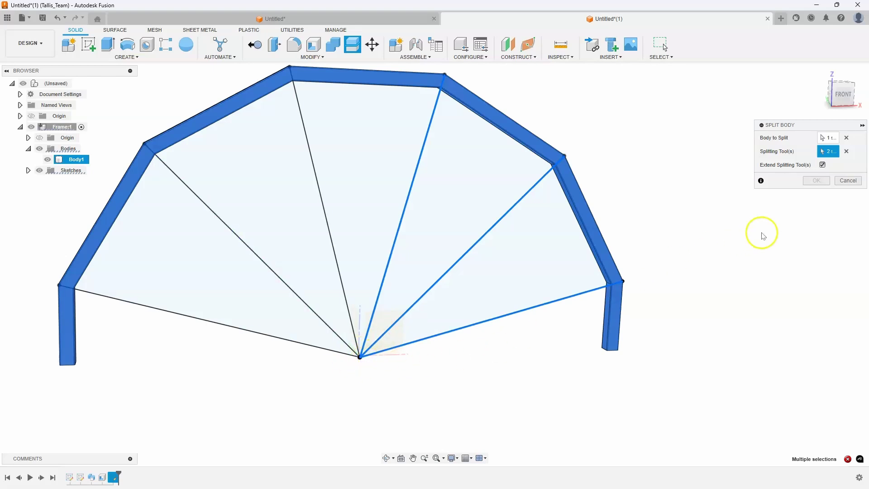
pyautogui.click(848, 180)
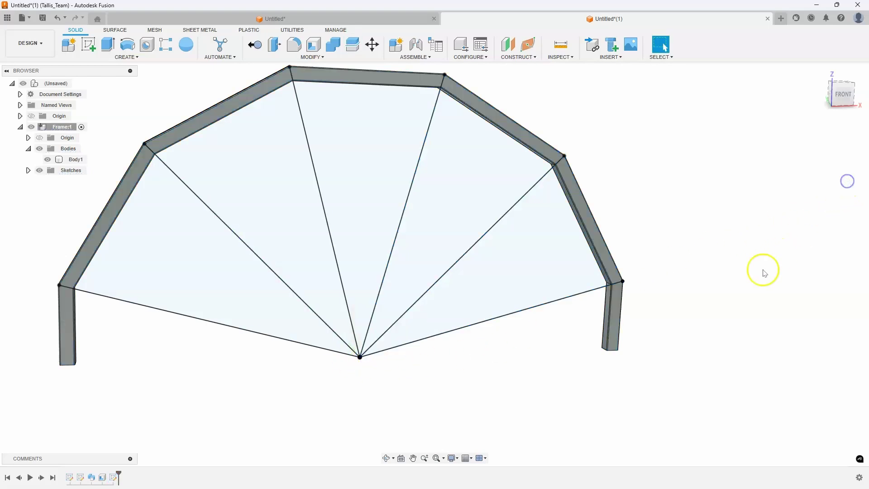
# Reopen the radial-line sketch and draw a center diameter circle at the origin that crosses all six lines
pyautogui.scroll(-3, 481, 371)
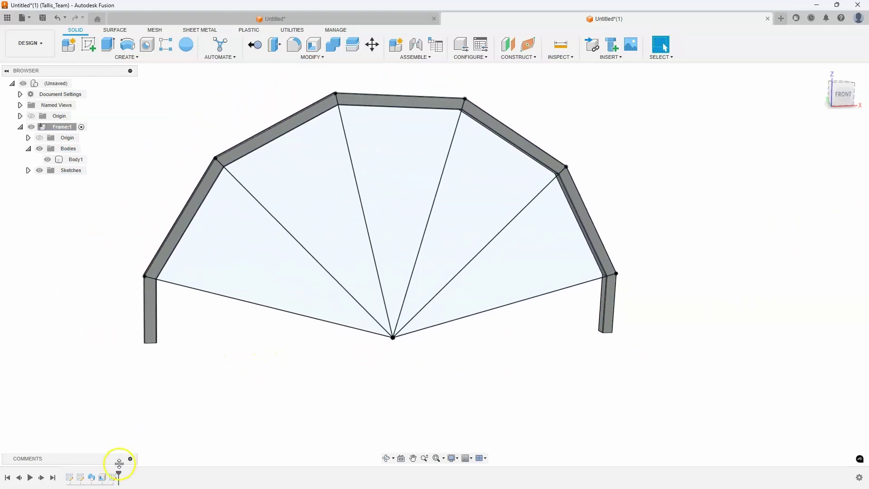
pyautogui.doubleClick(114, 478)
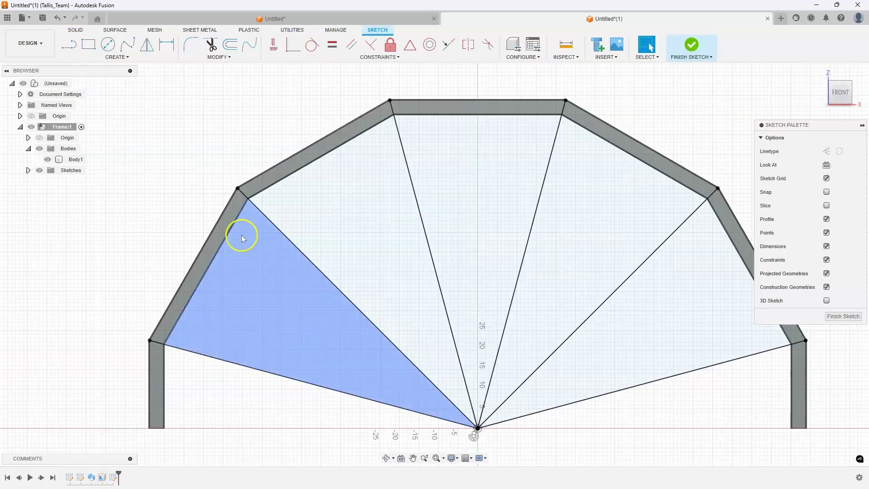
pyautogui.scroll(2, 155, 179)
pyautogui.click(340, 308)
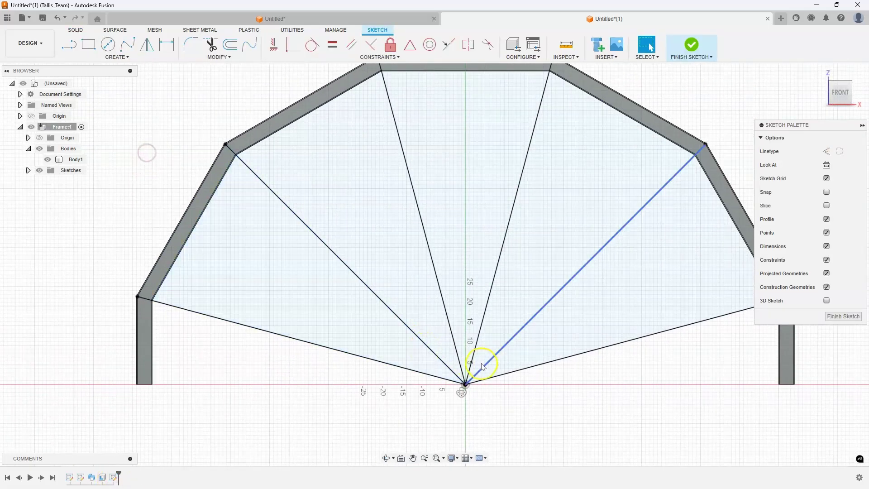
pyautogui.click(107, 44)
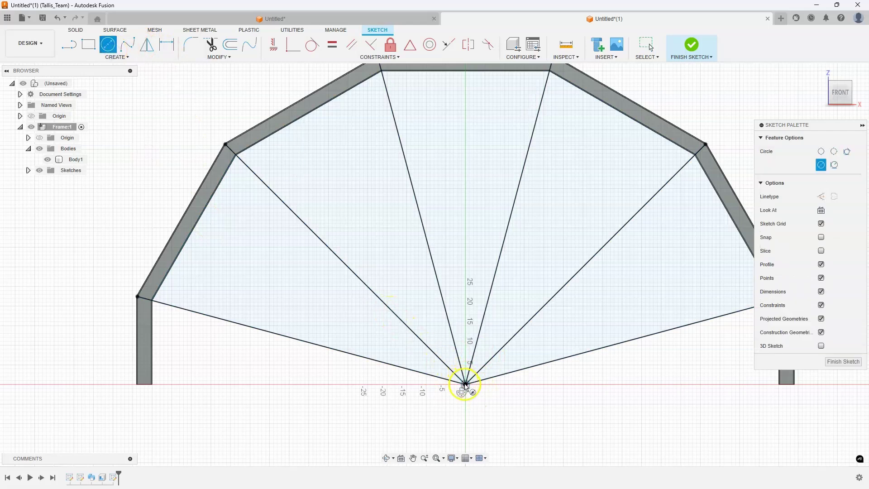
pyautogui.click(465, 385)
pyautogui.click(468, 259)
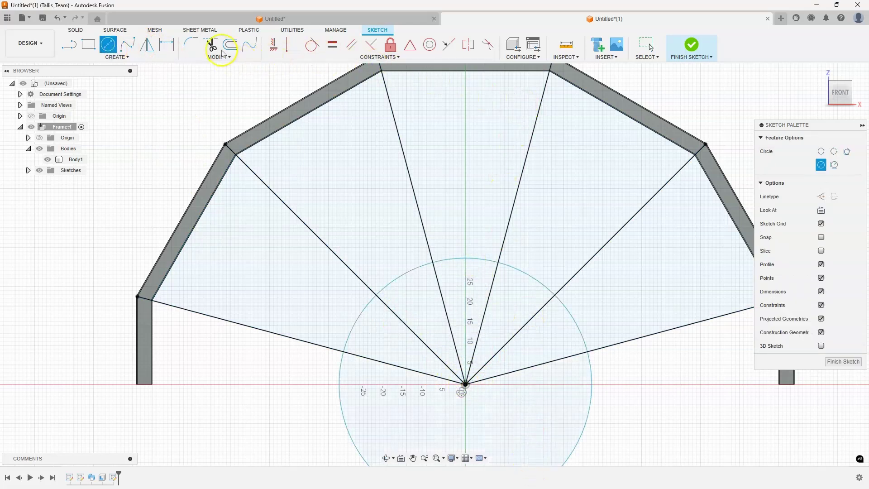
# Trim away the portions of the radial lines inside the circle and finish the sketch
pyautogui.click(210, 45)
pyautogui.moveTo(532, 367)
pyautogui.mouseDown()
pyautogui.moveTo(521, 348)
pyautogui.moveTo(451, 320)
pyautogui.moveTo(386, 357)
pyautogui.mouseUp()
pyautogui.click(387, 358)
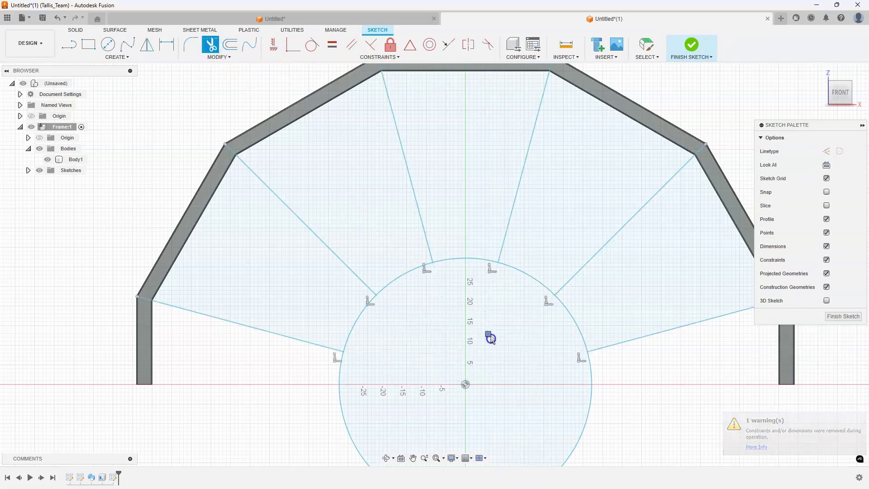
pyautogui.click(563, 374)
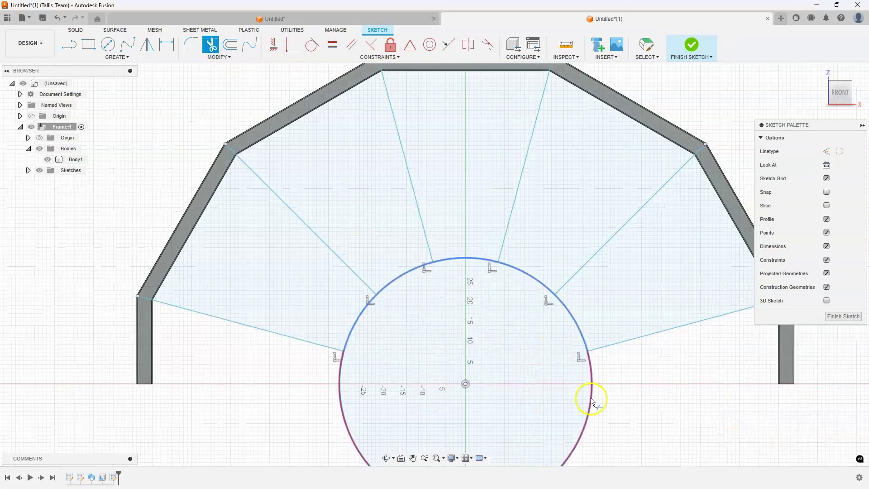
pyautogui.scroll(-2, 579, 384)
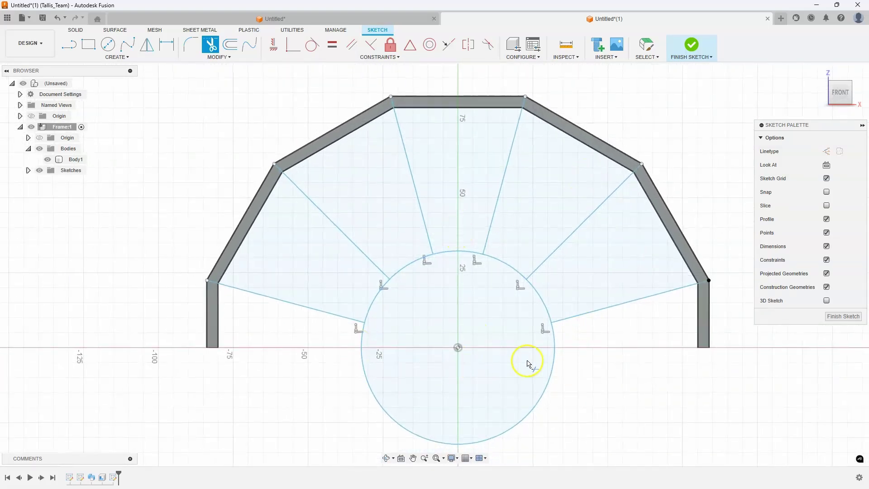
pyautogui.click(692, 44)
pyautogui.click(401, 329)
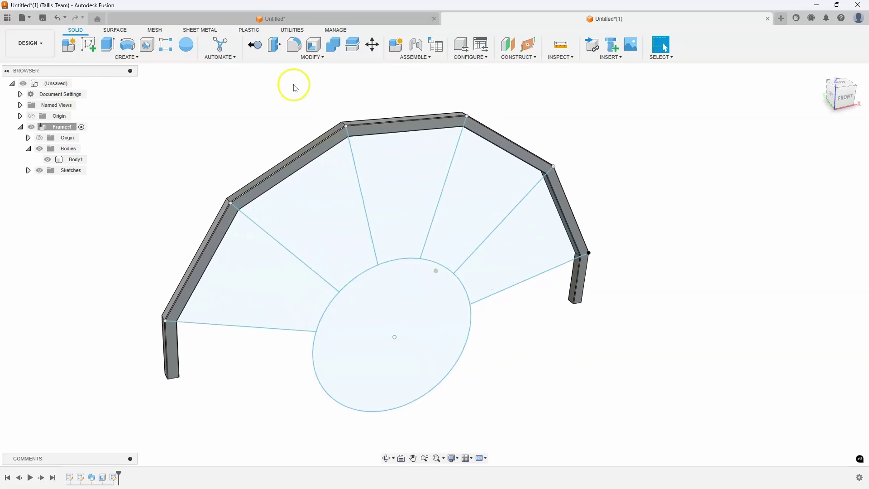
# Set up a Split Body on the arch with the three trimmed radial lines on the positive X side as splitting tools
pyautogui.click(301, 58)
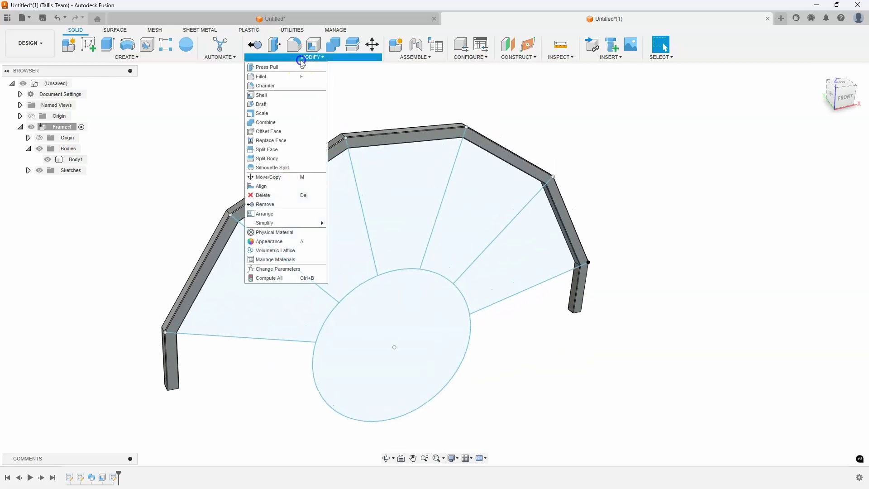
pyautogui.click(276, 158)
pyautogui.click(382, 137)
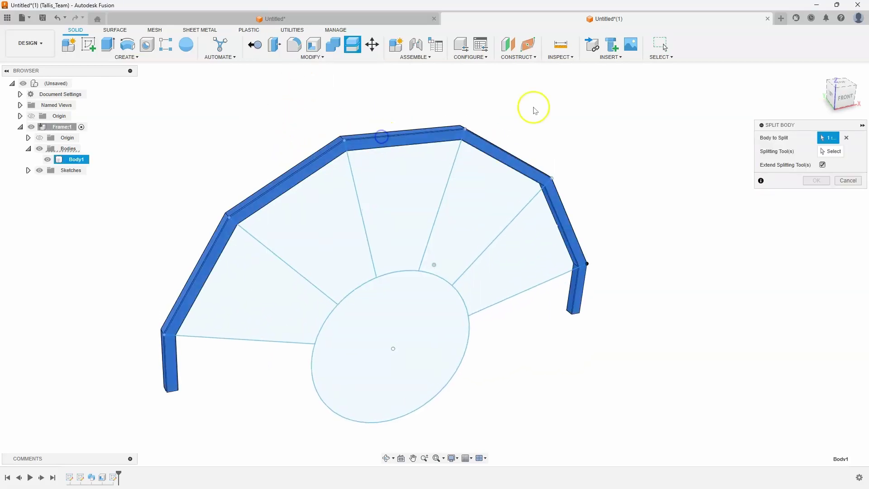
pyautogui.click(832, 151)
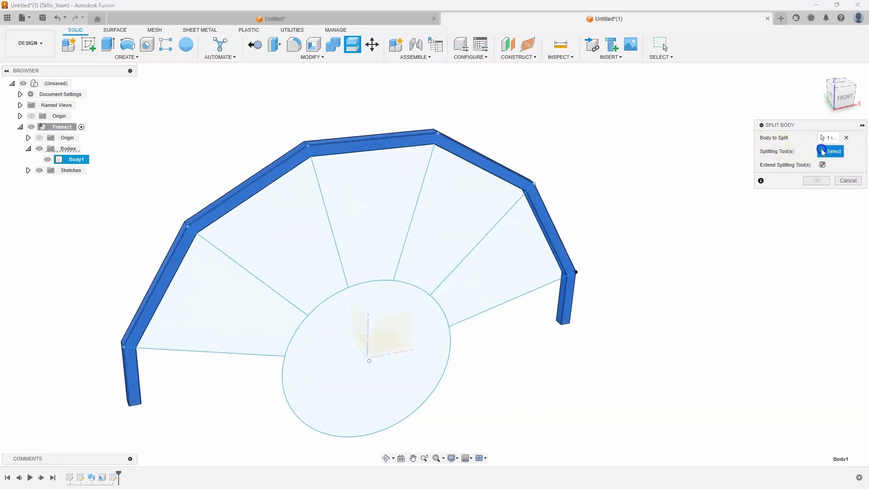
pyautogui.click(527, 298)
pyautogui.click(514, 203)
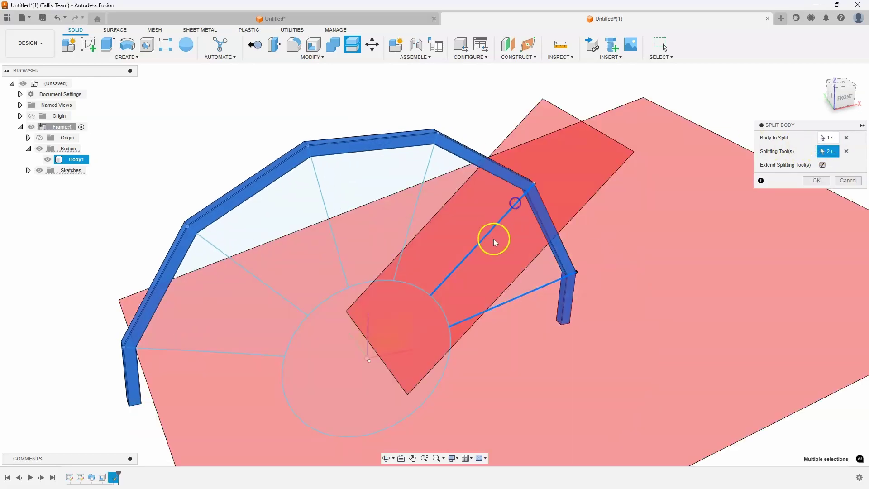
pyautogui.click(421, 193)
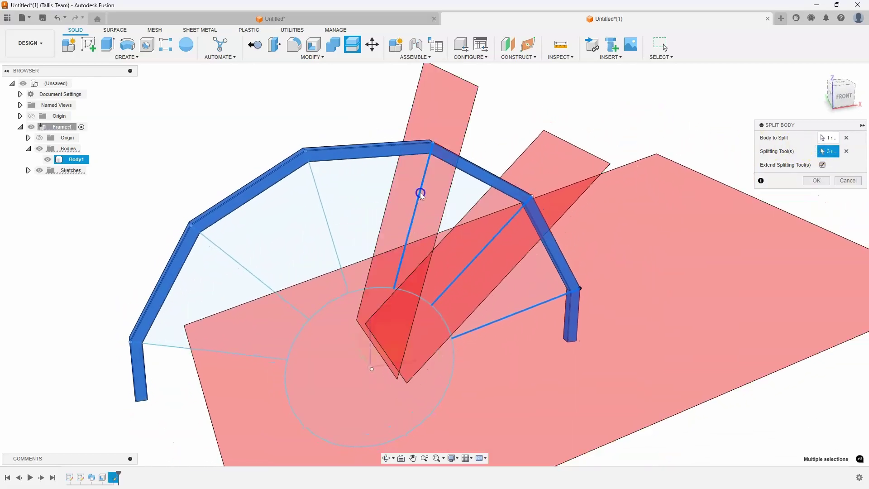
# Add the three radial lines on the negative X side as splitting tools and apply the split
pyautogui.keyDown('shift'); pyautogui.moveTo(420, 193); pyautogui.dragTo(368, 188, button='middle'); pyautogui.keyUp('shift')
pyautogui.click(343, 189)
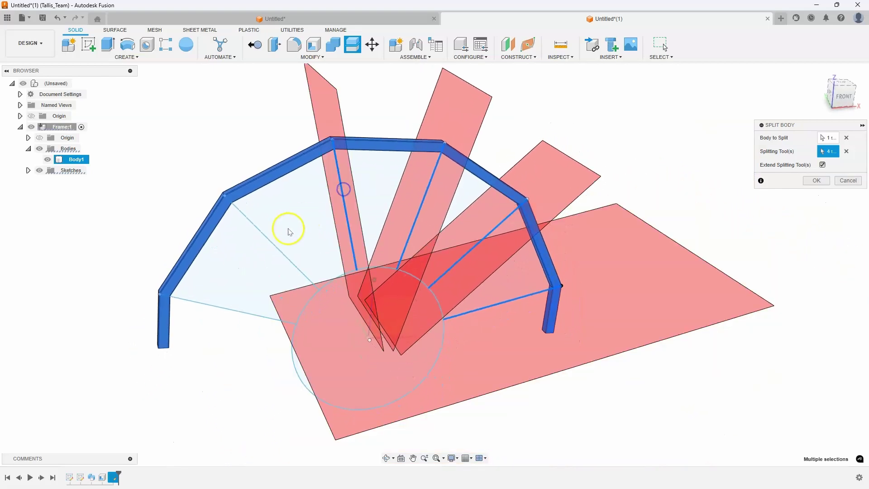
pyautogui.click(252, 221)
pyautogui.click(197, 301)
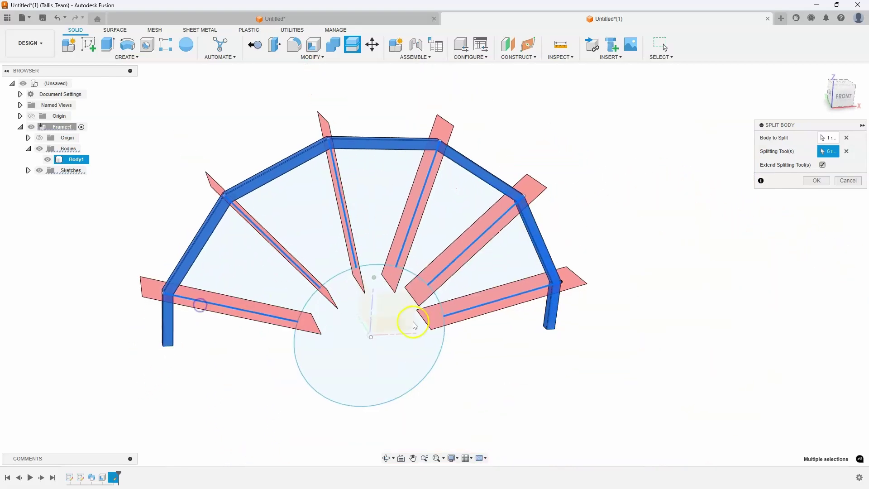
pyautogui.keyDown('shift'); pyautogui.moveTo(425, 334); pyautogui.dragTo(633, 283, button='middle'); pyautogui.keyUp('shift')
pyautogui.click(816, 180)
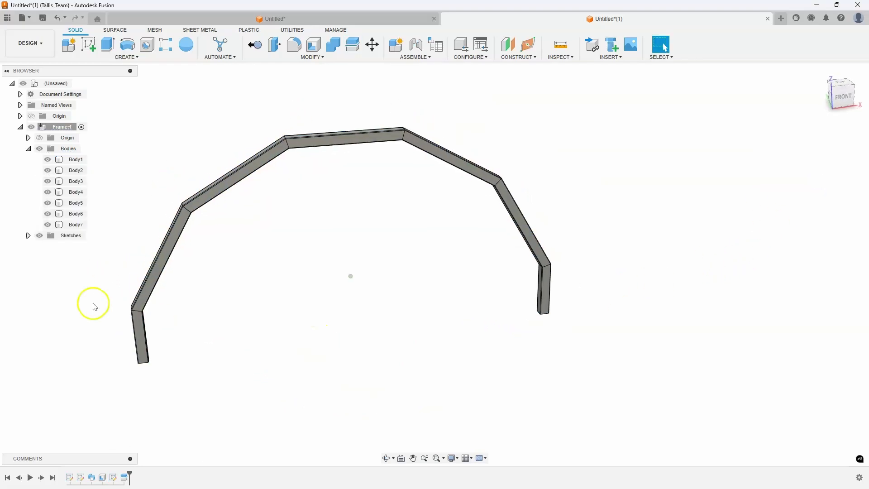
# Highlight Body1, Body2 and Body3 one after another to check which frame segment each one is
pyautogui.click(82, 159)
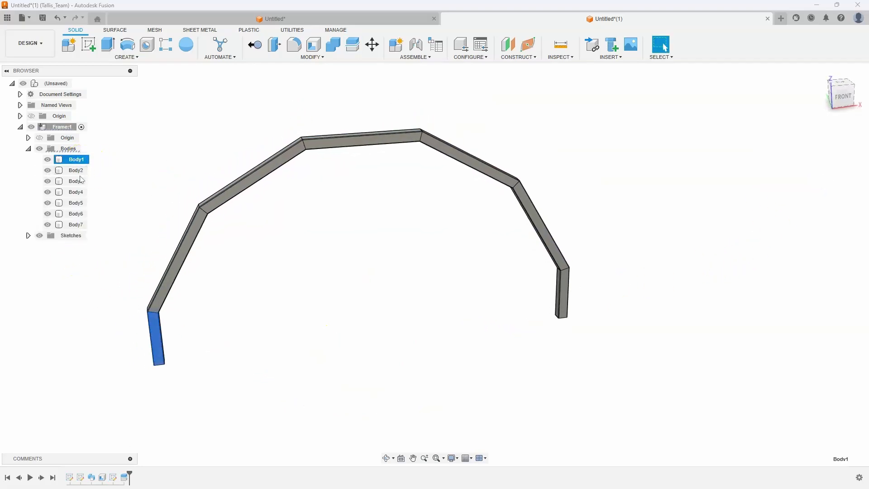
pyautogui.click(76, 170)
pyautogui.click(76, 181)
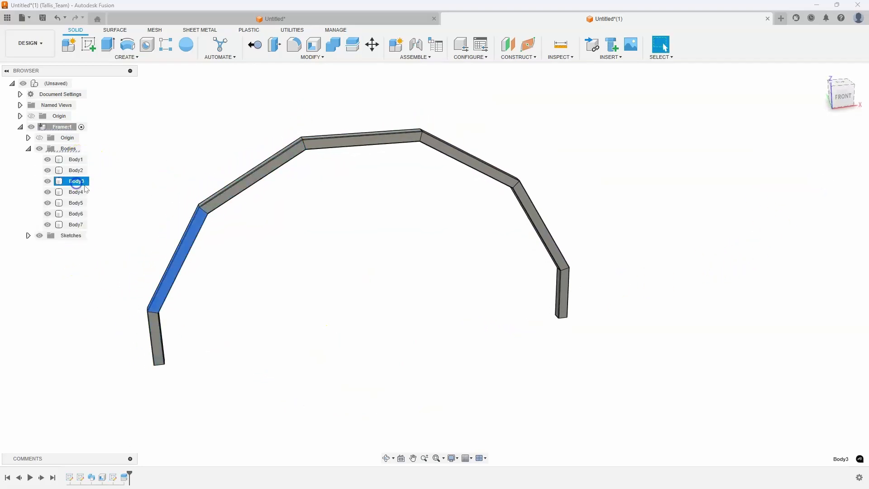
pyautogui.keyDown('shift'); pyautogui.moveTo(251, 273); pyautogui.dragTo(253, 324, button='middle'); pyautogui.keyUp('shift')
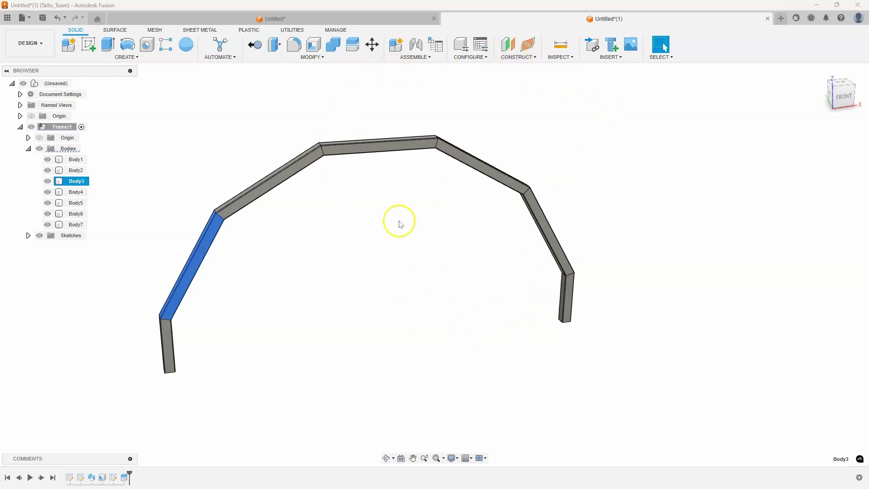
pyautogui.click(371, 276)
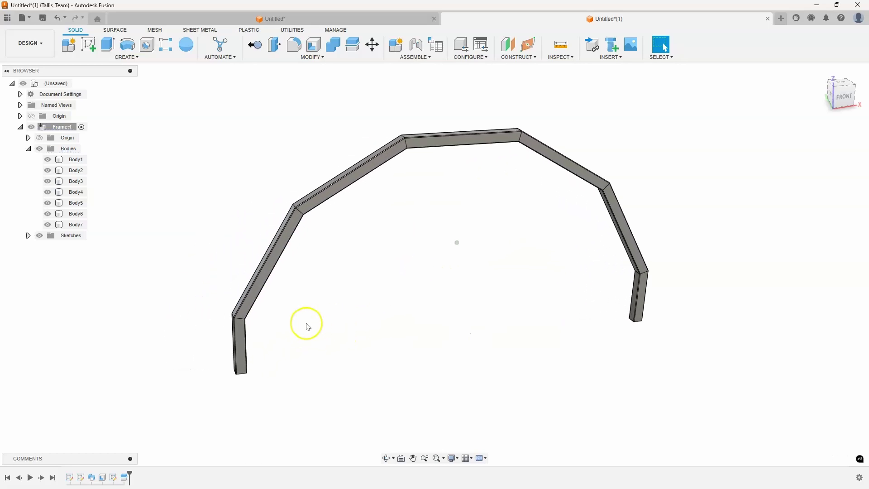
pyautogui.keyDown('shift'); pyautogui.moveTo(240, 368); pyautogui.dragTo(267, 355, button='middle'); pyautogui.keyUp('shift')
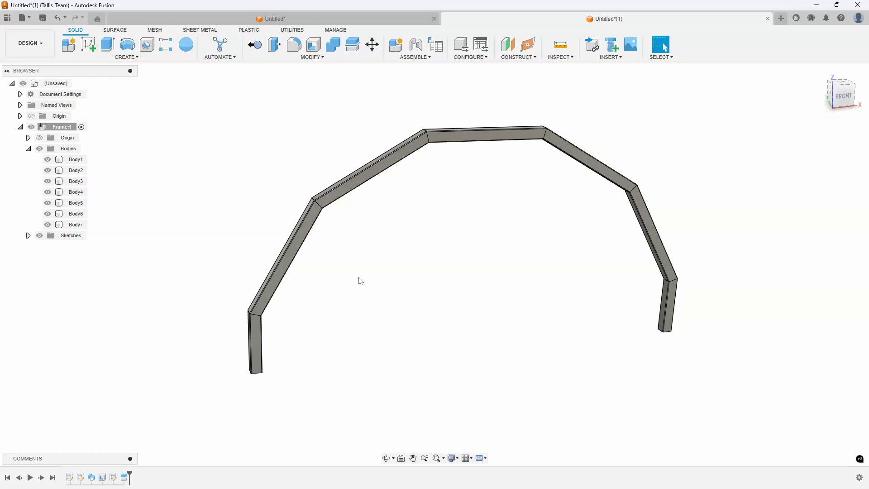
pyautogui.keyDown('shift'); pyautogui.moveTo(360, 281); pyautogui.dragTo(107, 179, button='middle'); pyautogui.keyUp('shift')
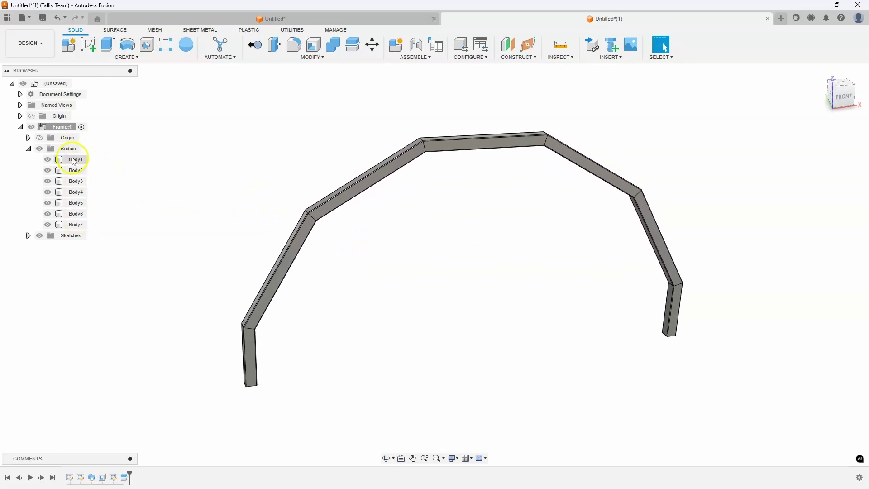
# Create components from all the bodies in the Frame component
pyautogui.rightClick(69, 153)
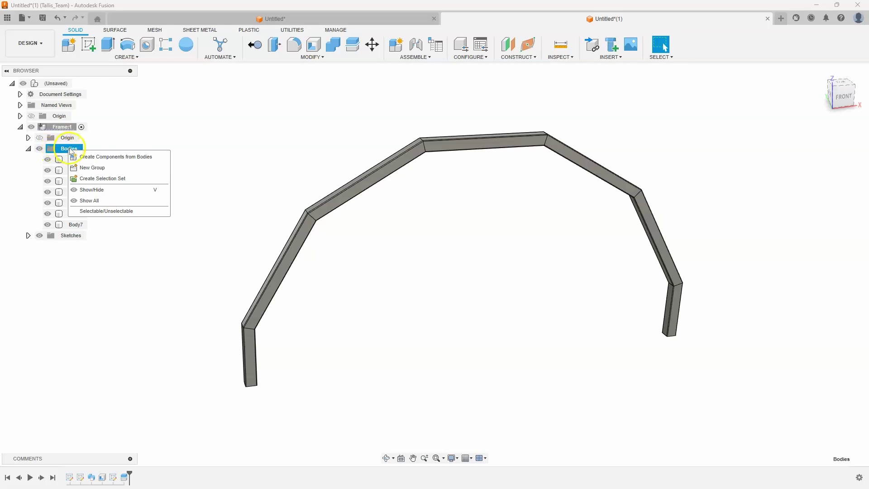
pyautogui.click(99, 158)
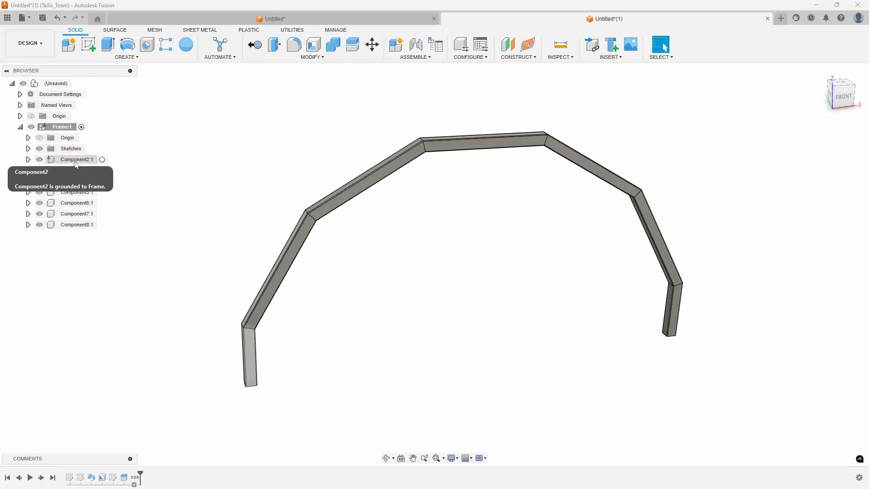
pyautogui.keyDown('shift'); pyautogui.moveTo(216, 165); pyautogui.dragTo(235, 257, button='middle'); pyautogui.keyUp('shift')
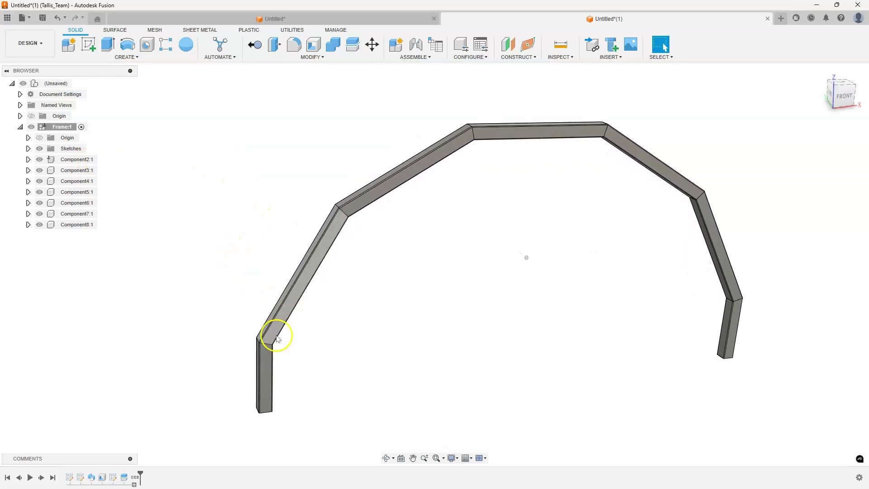
pyautogui.keyDown('shift'); pyautogui.moveTo(337, 254); pyautogui.dragTo(285, 298, button='middle'); pyautogui.keyUp('shift')
pyautogui.keyDown('shift'); pyautogui.moveTo(111, 268); pyautogui.dragTo(399, 97, button='middle'); pyautogui.keyUp('shift')
# Start a revolute as-built joint between the vertical leg on the negative X side and the segment adjoining it
pyautogui.click(409, 58)
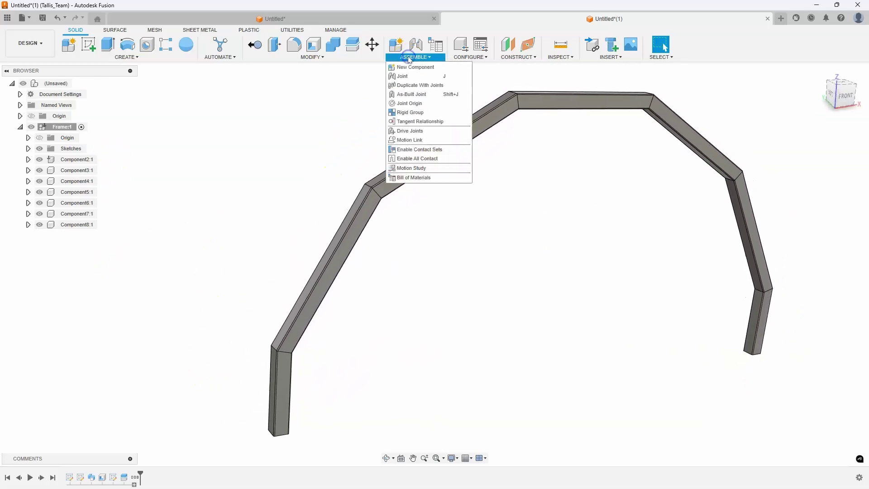
pyautogui.click(411, 94)
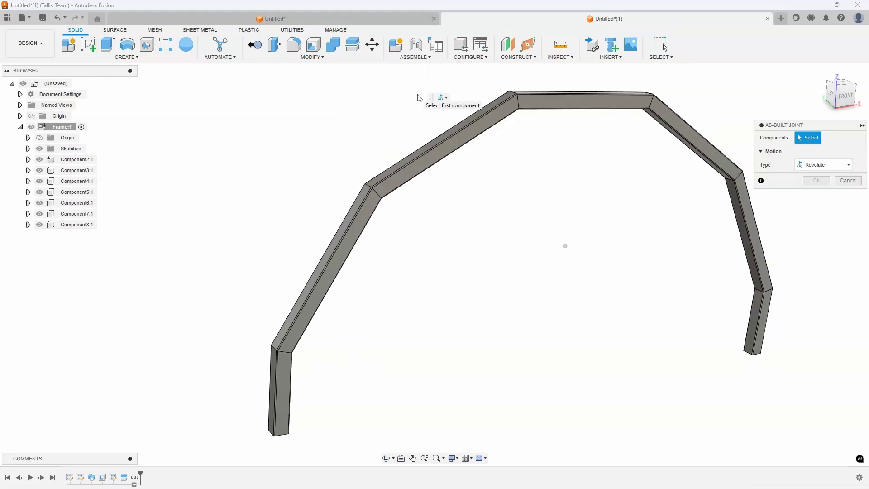
pyautogui.keyDown('shift'); pyautogui.moveTo(419, 97); pyautogui.dragTo(534, 103, button='middle'); pyautogui.keyUp('shift')
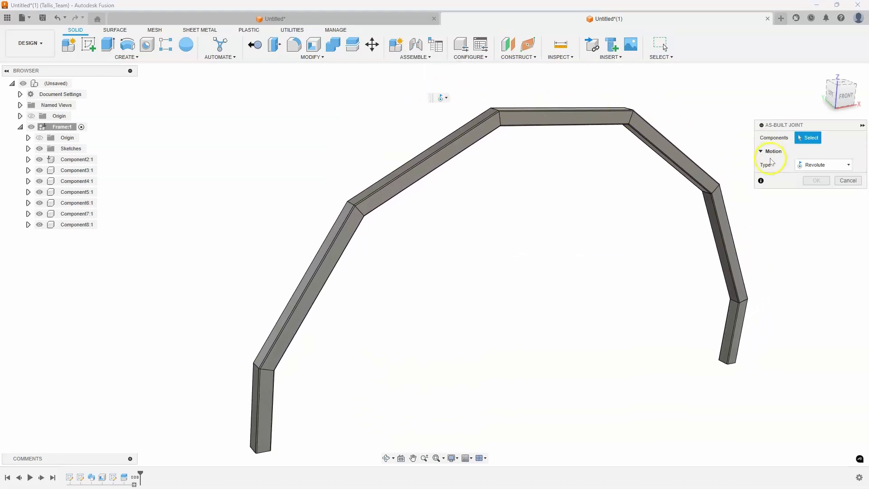
pyautogui.click(828, 165)
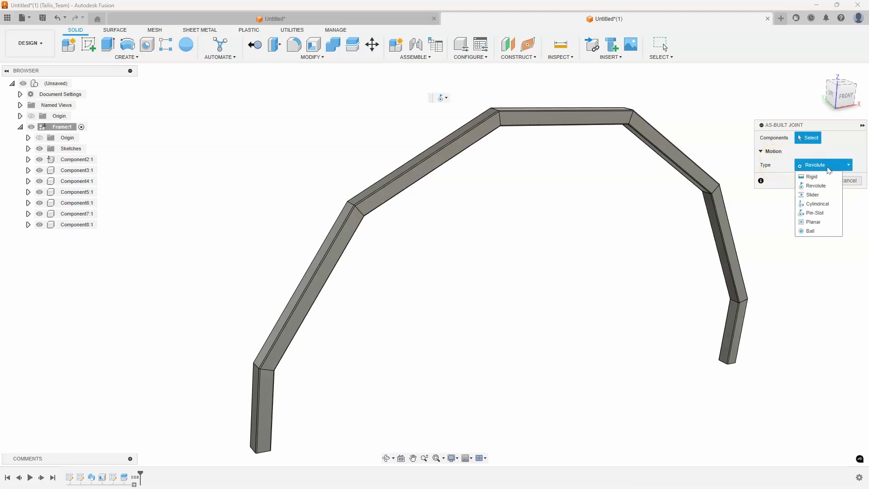
pyautogui.click(824, 176)
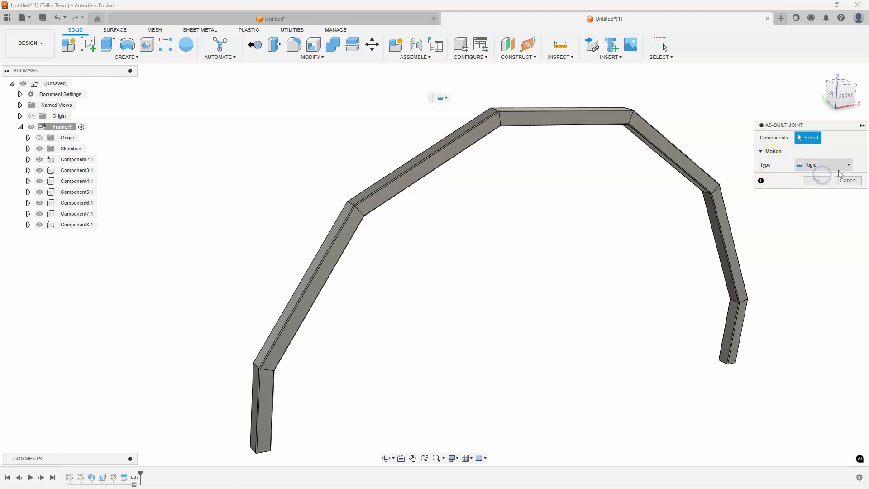
pyautogui.click(821, 168)
pyautogui.click(819, 185)
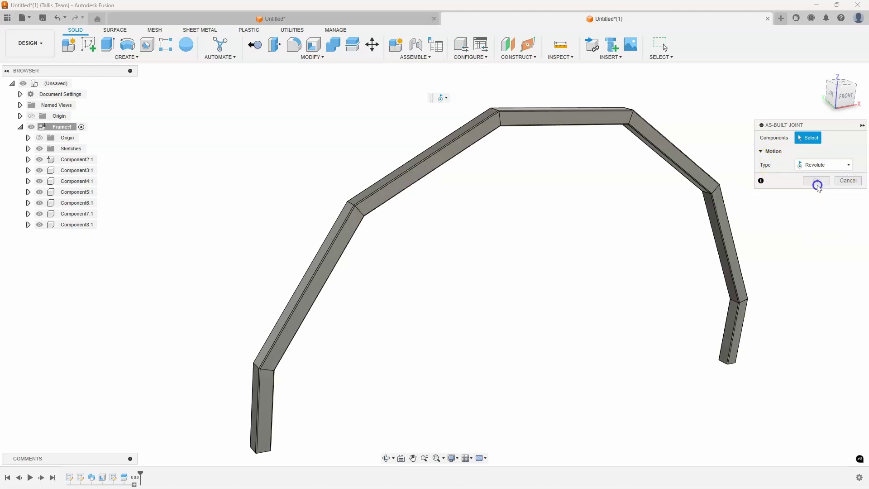
pyautogui.scroll(5, 326, 286)
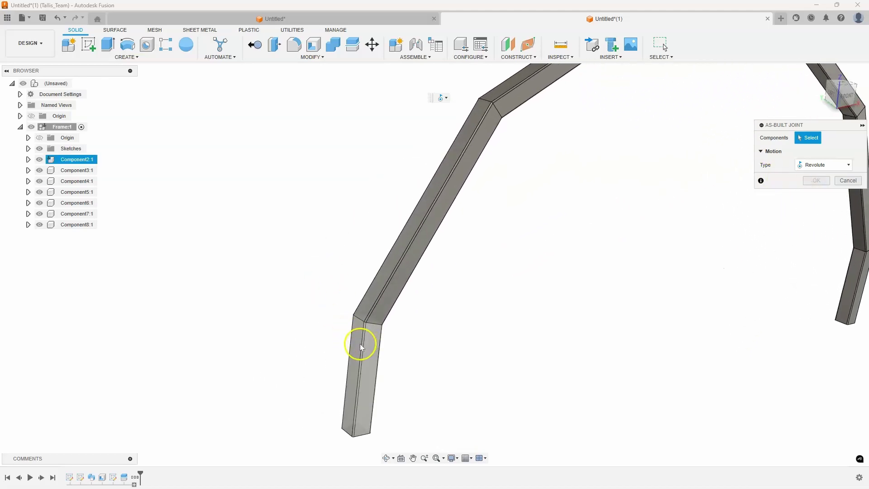
pyautogui.click(360, 345)
pyautogui.click(371, 293)
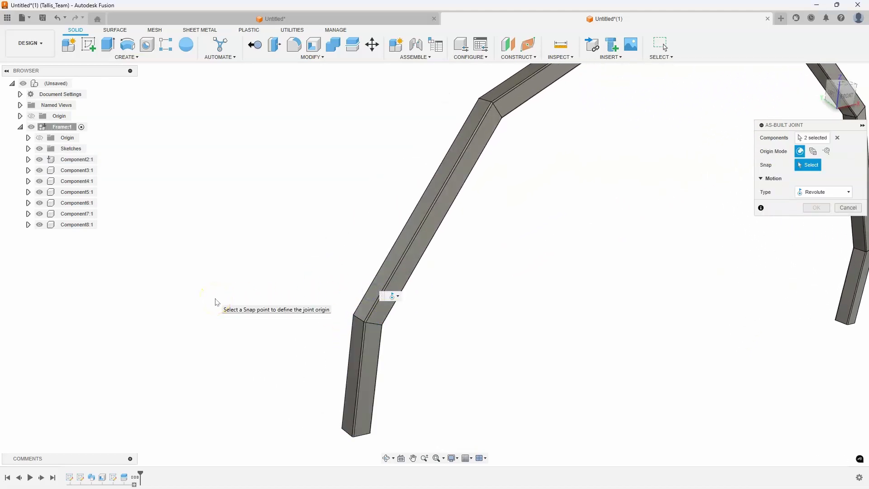
# Place the joint origin at the midpoint of the outer miter edge between the leg and second segment and apply it
pyautogui.scroll(4, 262, 301)
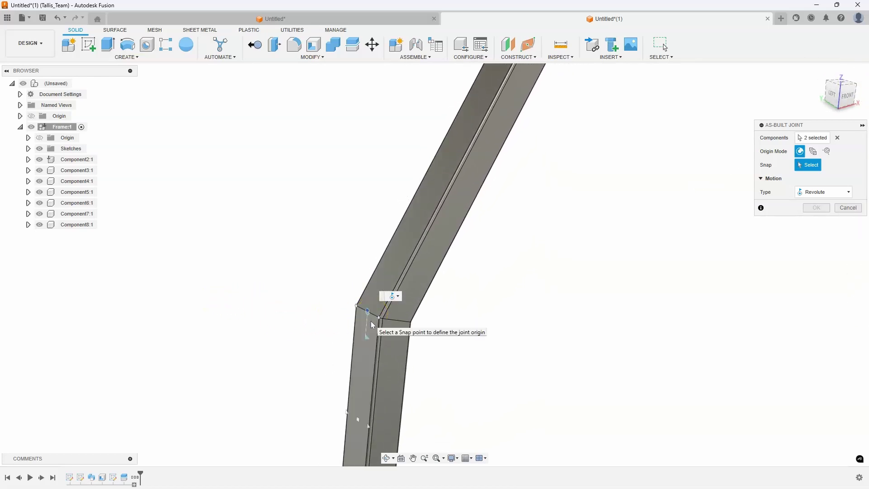
pyautogui.click(372, 306)
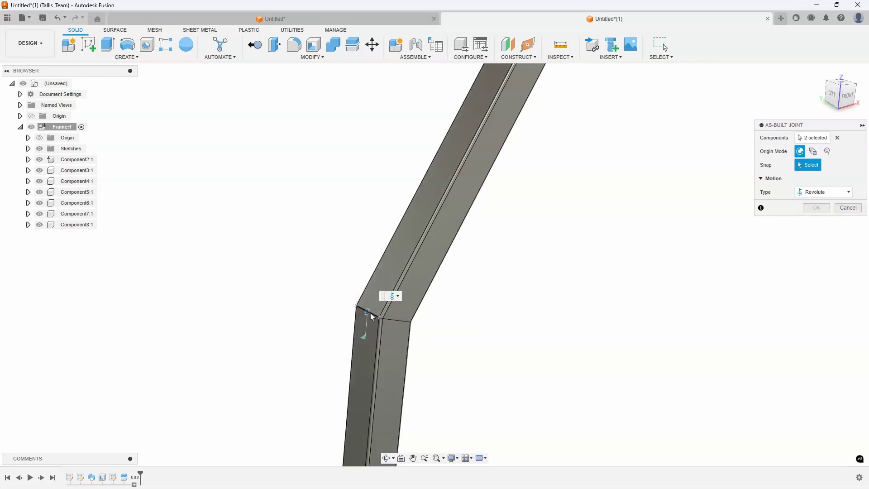
pyautogui.click(371, 316)
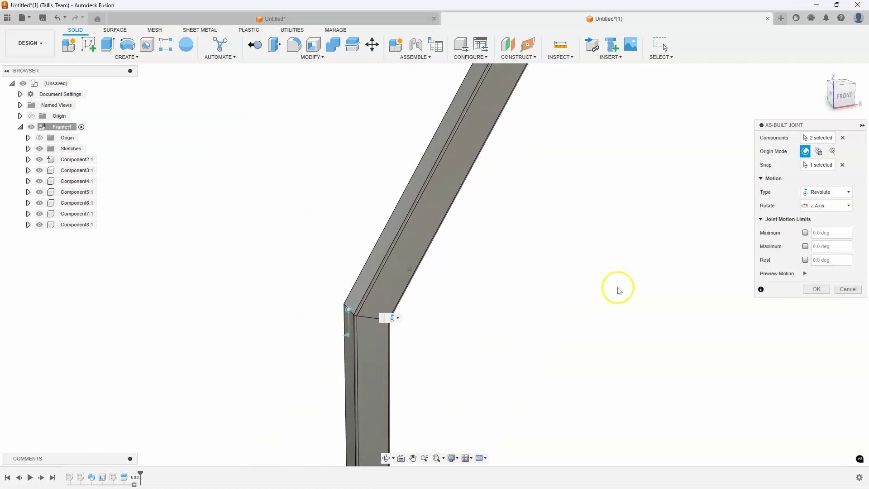
pyautogui.click(816, 290)
# Join the second and third segments with a revolute as-built joint centered on their outer miter edge
pyautogui.moveTo(522, 363); pyautogui.dragTo(523, 271, button='right')
pyautogui.click(398, 244)
pyautogui.click(430, 211)
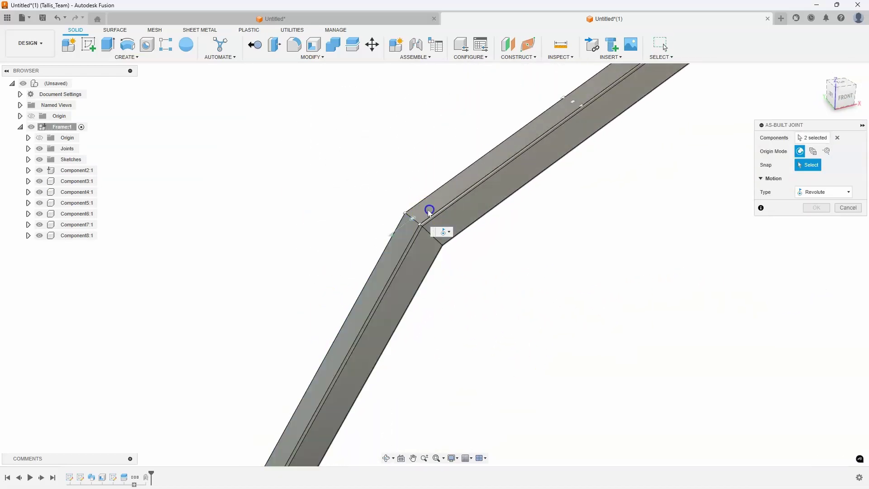
pyautogui.click(413, 221)
pyautogui.click(812, 293)
# Join the third segment to the top segment with a revolute as-built joint centered on their outer miter edge
pyautogui.moveTo(599, 383); pyautogui.dragTo(589, 231, button='right')
pyautogui.scroll(2, 510, 210)
pyautogui.click(512, 213)
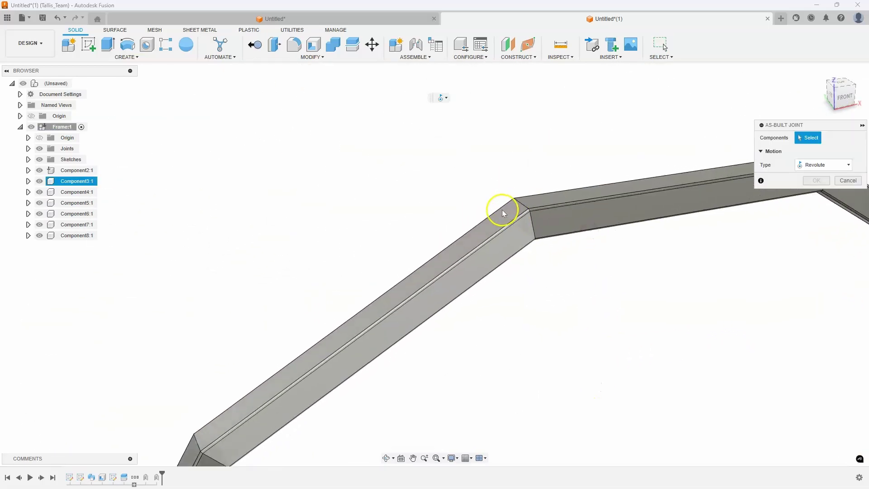
pyautogui.click(532, 200)
pyautogui.click(520, 204)
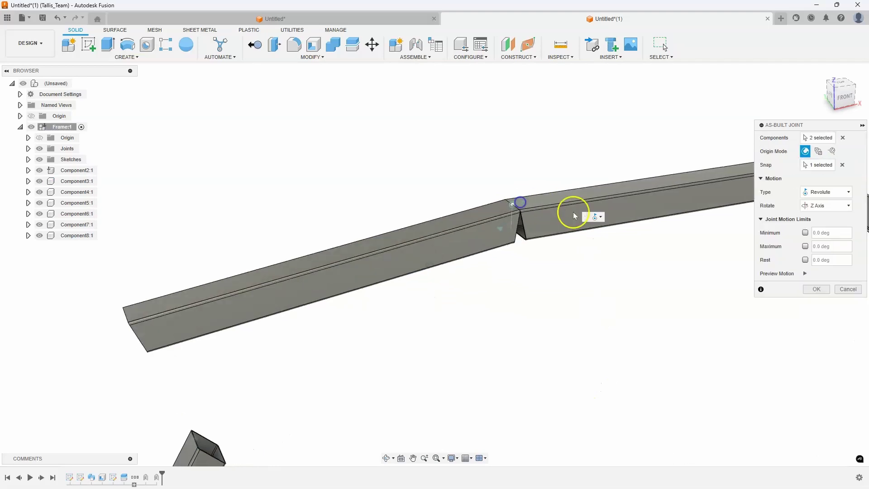
pyautogui.click(815, 288)
# Join the top segment to the fifth segment on the positive X side with a revolute as-built joint at their outer miter edge
pyautogui.moveTo(586, 370); pyautogui.dragTo(577, 194, button='right')
pyautogui.scroll(2, 574, 150)
pyautogui.click(545, 202)
pyautogui.click(577, 202)
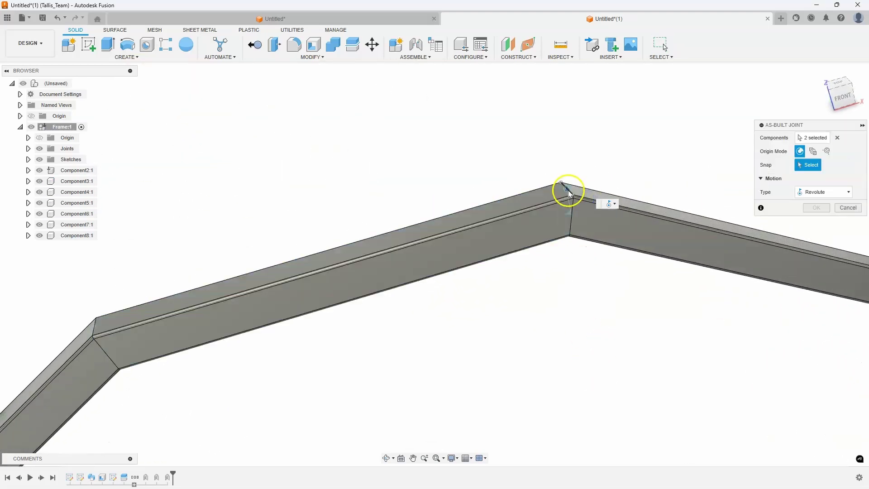
pyautogui.click(569, 192)
pyautogui.click(818, 288)
# Join the fifth and sixth segments with a revolute as-built joint at their outer miter edge
pyautogui.moveTo(588, 357); pyautogui.dragTo(574, 258, button='right')
pyautogui.scroll(2, 564, 254)
pyautogui.click(639, 170)
pyautogui.click(669, 183)
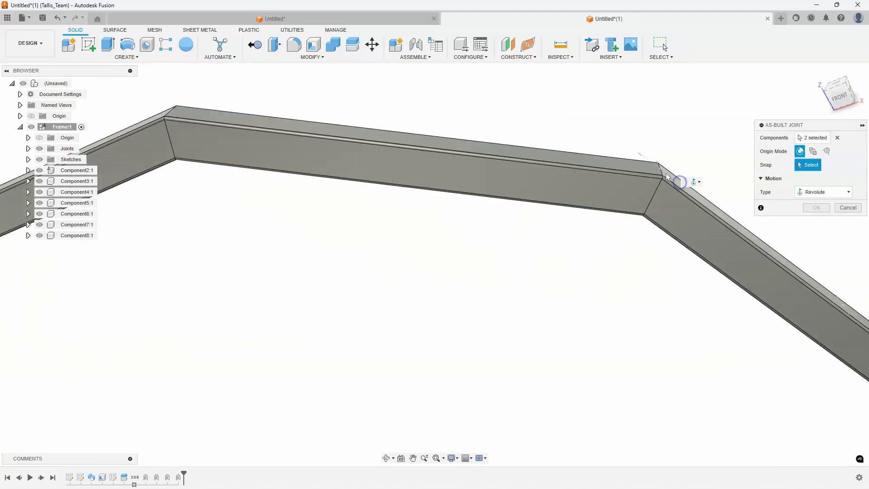
pyautogui.click(662, 175)
pyautogui.scroll(-3, 706, 189)
pyautogui.click(814, 287)
# Join the sixth segment to the vertical leg on the positive X side with a revolute as-built joint at their outer miter edge
pyautogui.moveTo(679, 244); pyautogui.dragTo(663, 145, button='right')
pyautogui.scroll(2, 570, 288)
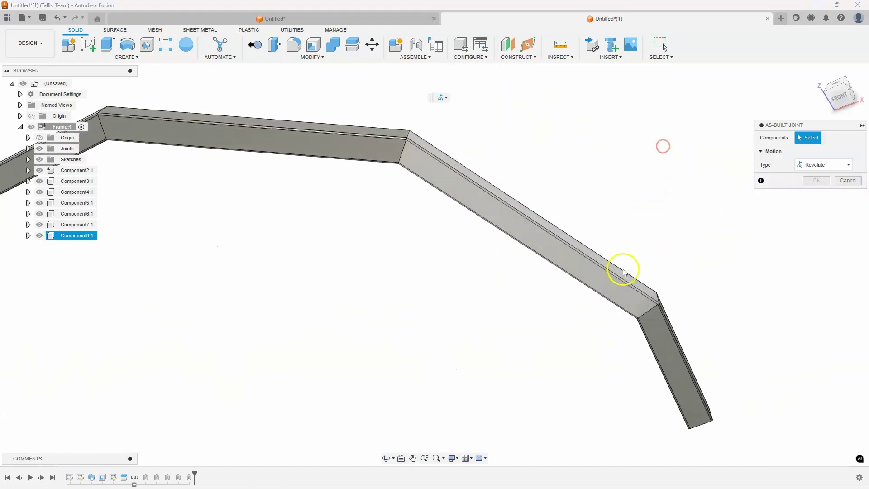
pyautogui.click(622, 273)
pyautogui.keyDown('shift'); pyautogui.moveTo(633, 272); pyautogui.dragTo(671, 253, button='middle'); pyautogui.keyUp('shift')
pyautogui.scroll(2, 671, 253)
pyautogui.click(671, 252)
pyautogui.click(638, 219)
pyautogui.click(814, 288)
# Test the revolute joints by swinging the frame segments, and revert the components to their original positions
pyautogui.scroll(-5, 565, 292)
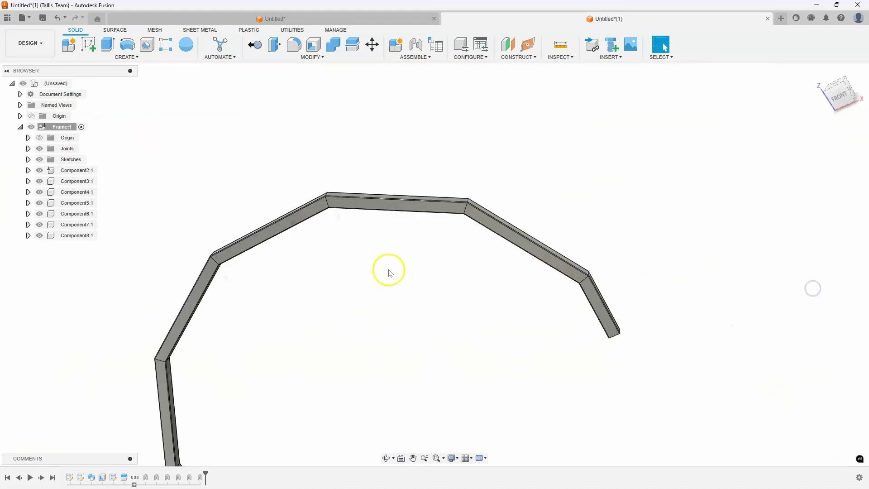
pyautogui.keyDown('shift'); pyautogui.moveTo(385, 273); pyautogui.dragTo(686, 346, button='middle'); pyautogui.keyUp('shift')
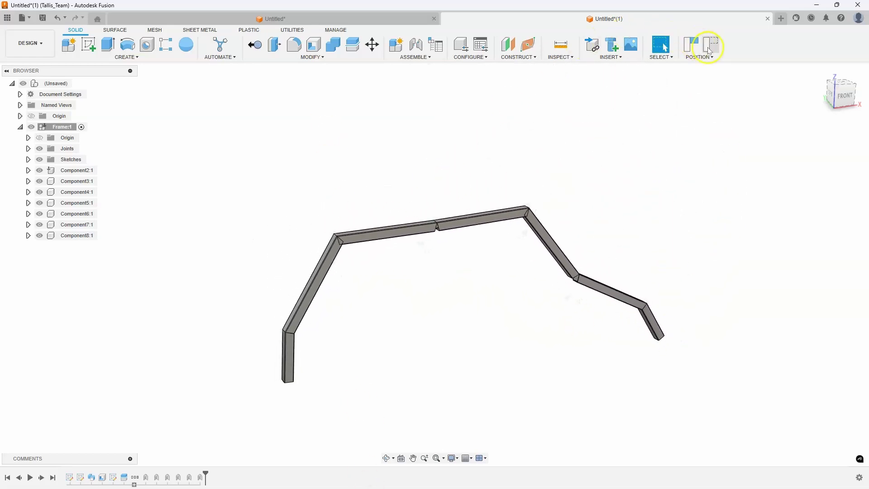
pyautogui.click(710, 44)
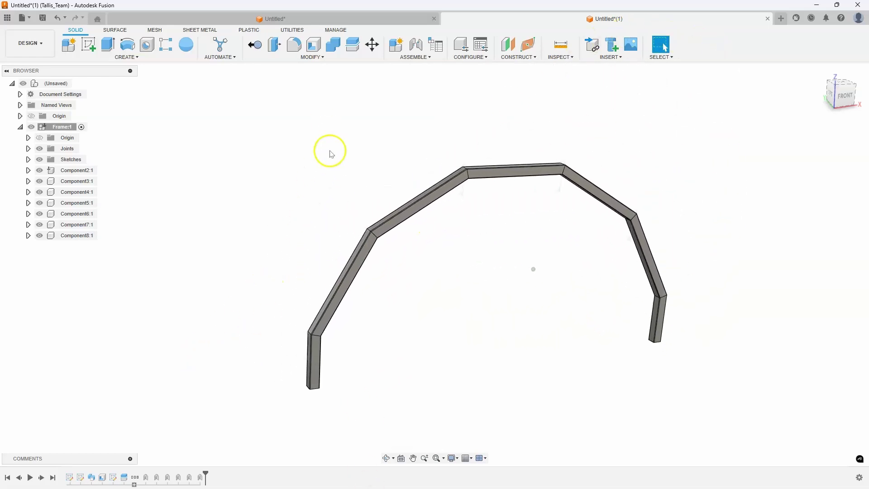
# Align the second segment's outer face with the outer face of the vertical leg on the negative X side
pyautogui.click(302, 57)
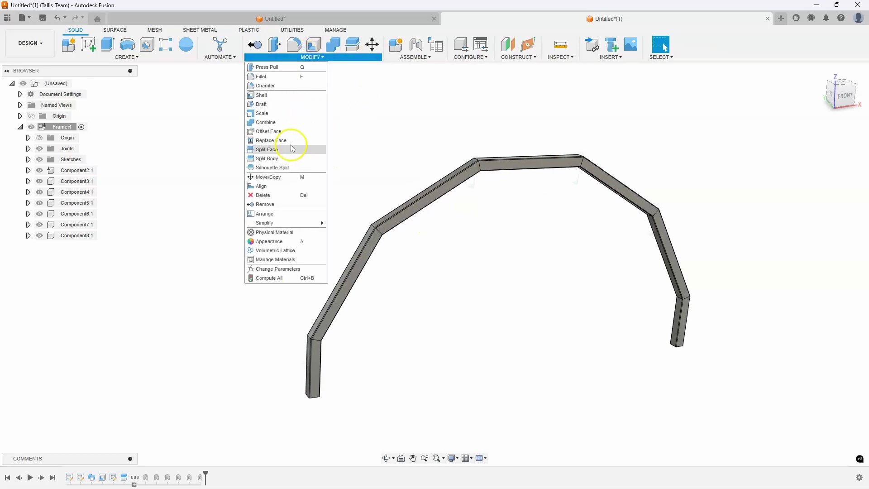
pyautogui.click(267, 186)
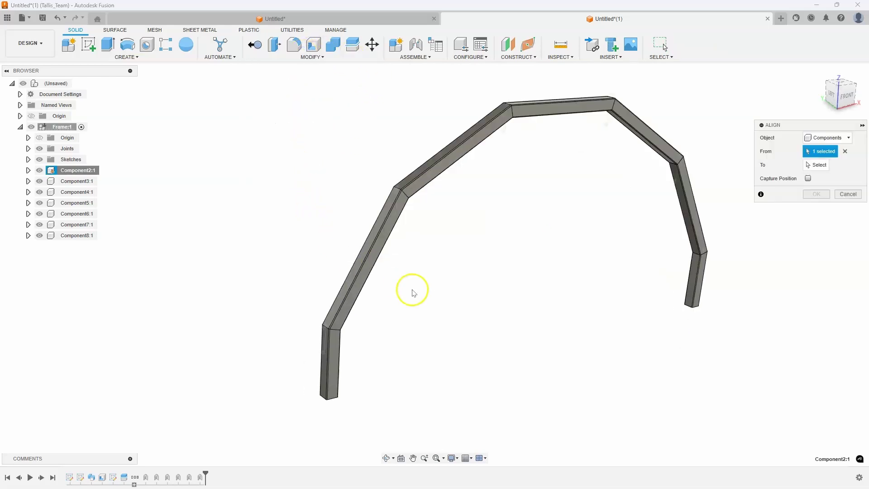
pyautogui.scroll(5, 398, 299)
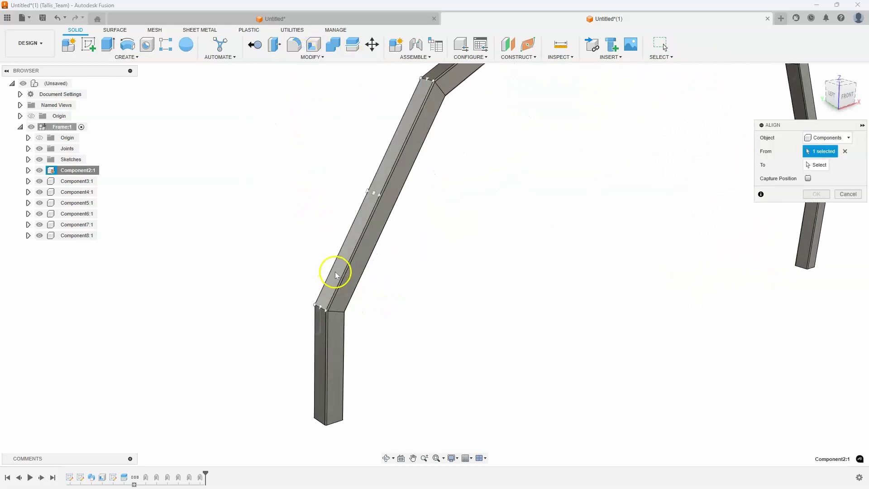
pyautogui.click(335, 286)
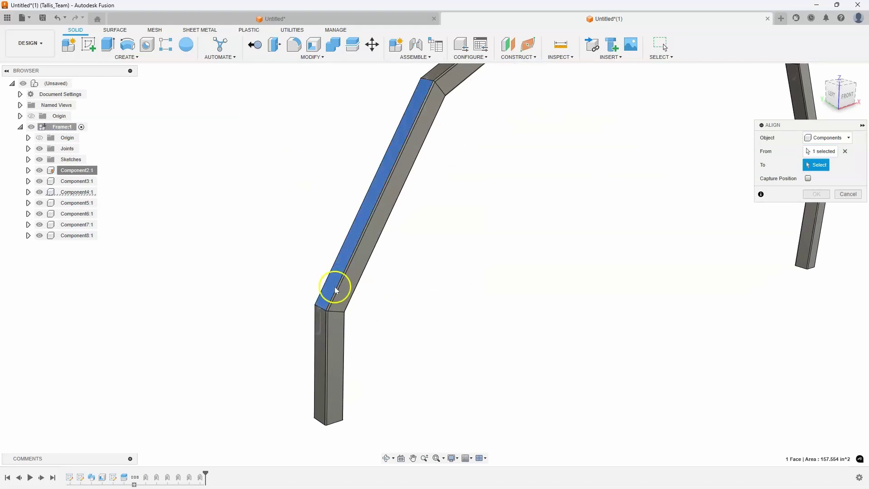
pyautogui.click(319, 352)
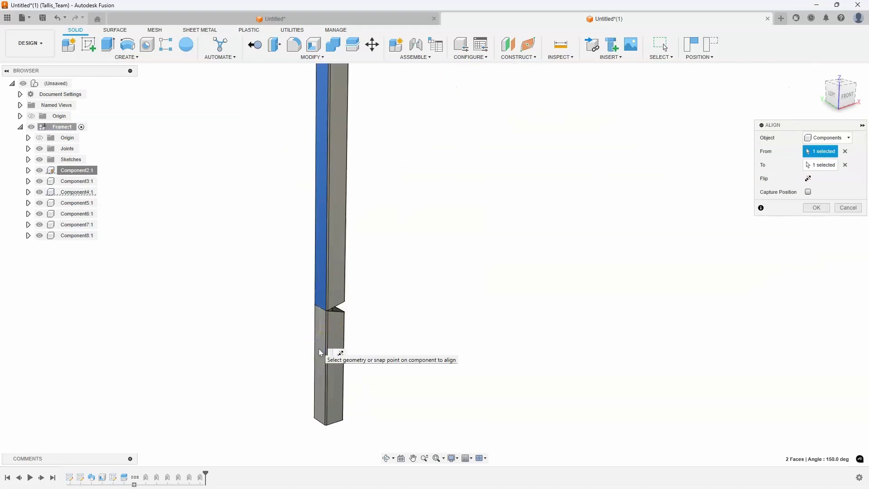
pyautogui.click(318, 155)
pyautogui.click(316, 301)
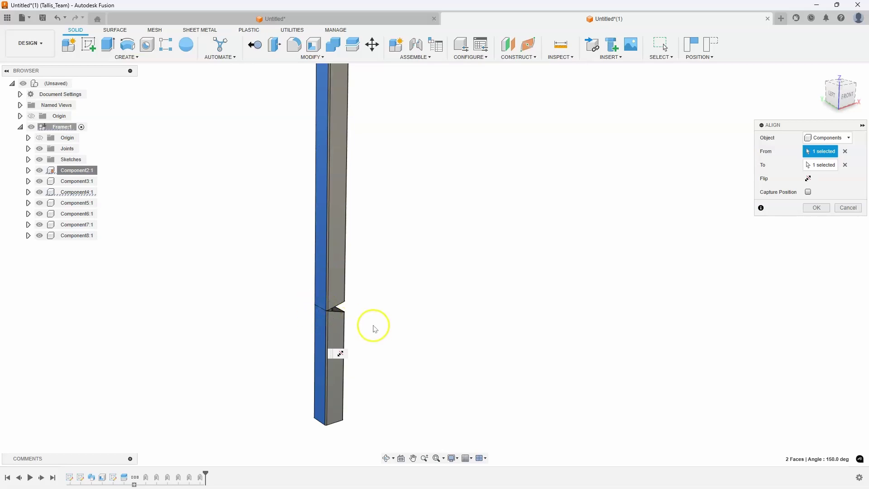
pyautogui.scroll(-4, 389, 323)
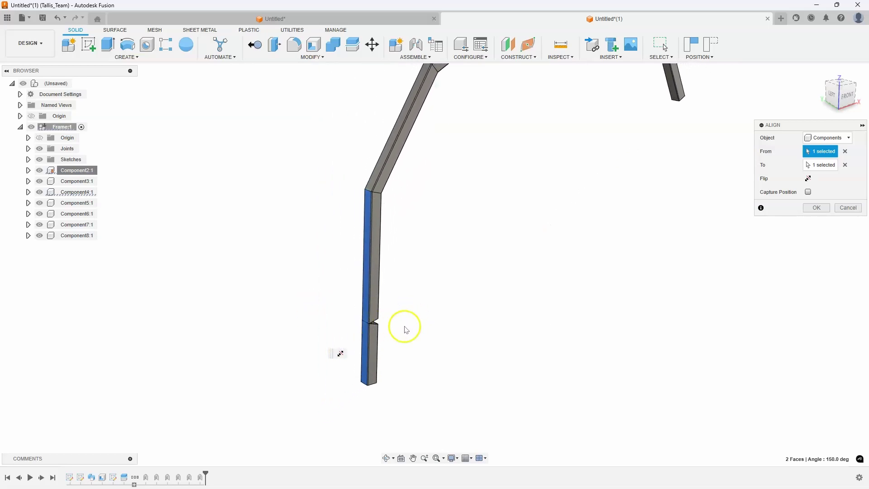
pyautogui.moveTo(429, 324); pyautogui.dragTo(416, 335, button='middle')
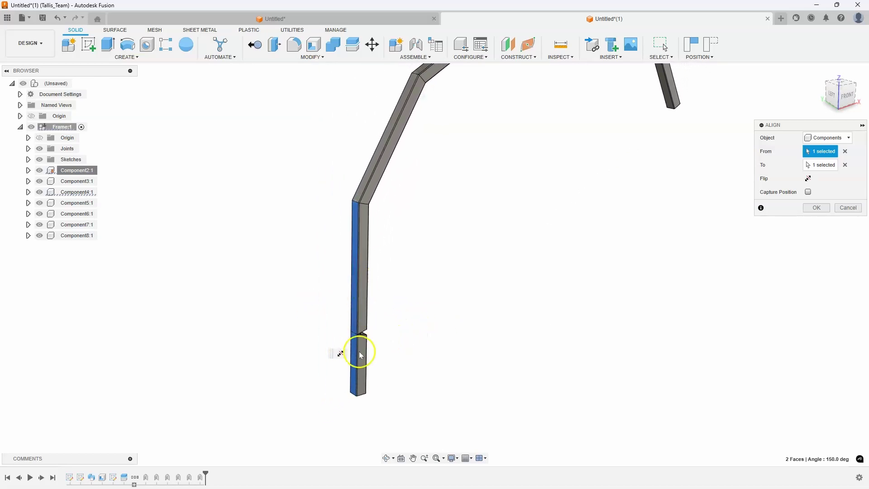
pyautogui.click(813, 208)
# Align the third segment's outer face with the outer face of the straightened second segment
pyautogui.click(465, 225)
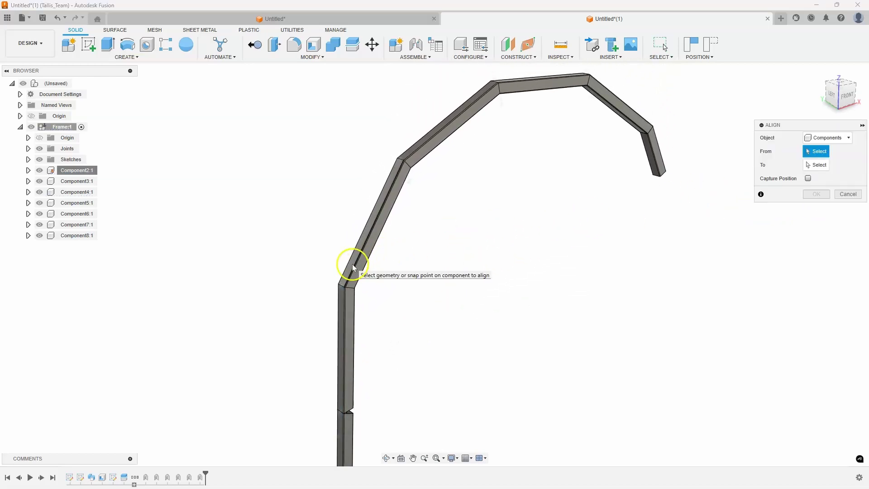
pyautogui.scroll(5, 352, 267)
pyautogui.click(324, 261)
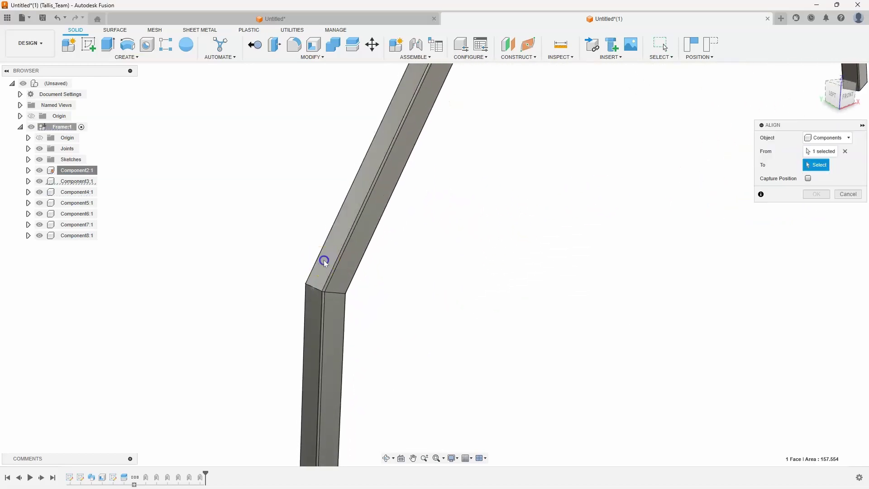
pyautogui.click(316, 324)
pyautogui.scroll(-5, 330, 326)
pyautogui.click(816, 193)
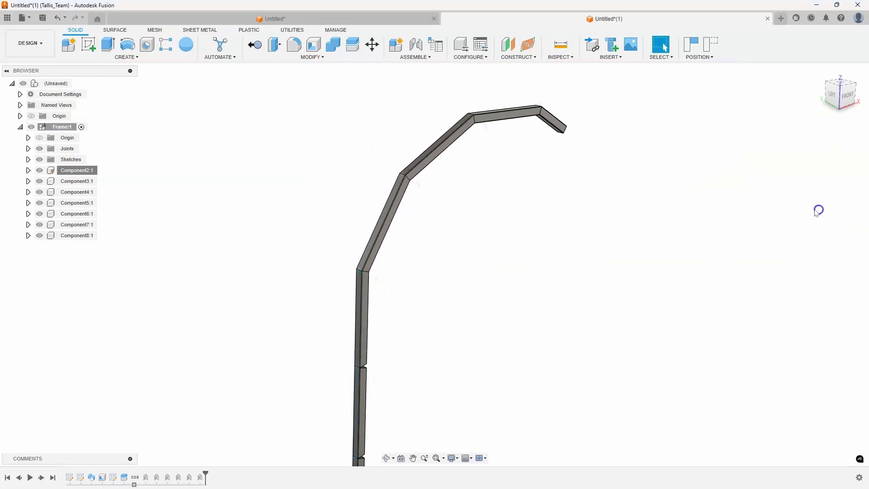
# Align the fourth segment's outer face with the outer face of the third segment
pyautogui.moveTo(488, 204); pyautogui.dragTo(489, 204, button='right')
pyautogui.scroll(5, 365, 265)
pyautogui.click(349, 258)
pyautogui.click(347, 306)
pyautogui.scroll(-4, 454, 285)
pyautogui.click(821, 209)
# Align the fifth segment's outer face with the outer face of the fourth segment
pyautogui.moveTo(473, 324); pyautogui.dragTo(462, 221, button='right')
pyautogui.scroll(2, 349, 275)
pyautogui.click(348, 275)
pyautogui.click(335, 321)
pyautogui.scroll(-3, 425, 294)
pyautogui.click(813, 210)
# Align the sixth segment's outer face with the outer face of the fifth segment
pyautogui.moveTo(544, 256); pyautogui.dragTo(543, 213, button='right')
pyautogui.scroll(2, 410, 294)
pyautogui.click(326, 284)
pyautogui.click(312, 325)
pyautogui.scroll(-3, 430, 308)
pyautogui.click(817, 208)
# Align the last leg's outer face with the outer face of the sixth segment to finish straightening the frame
pyautogui.moveTo(452, 316); pyautogui.dragTo(451, 208, button='right')
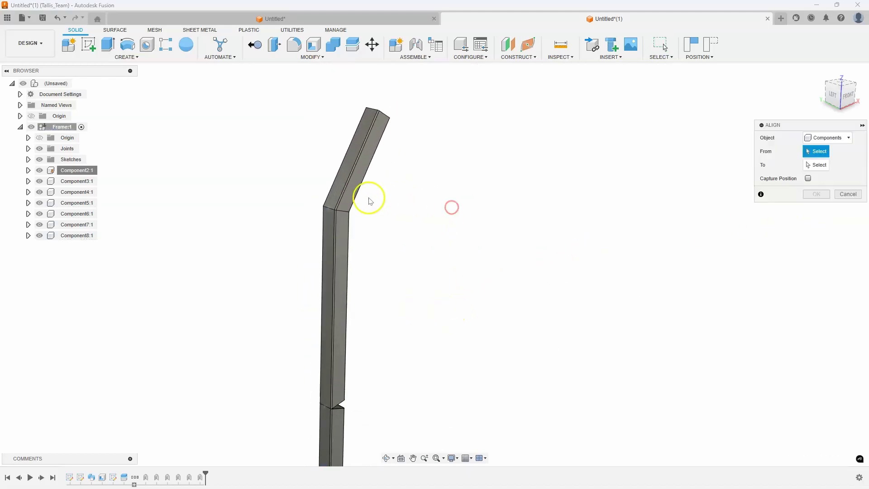
pyautogui.scroll(2, 398, 226)
pyautogui.click(305, 140)
pyautogui.click(285, 194)
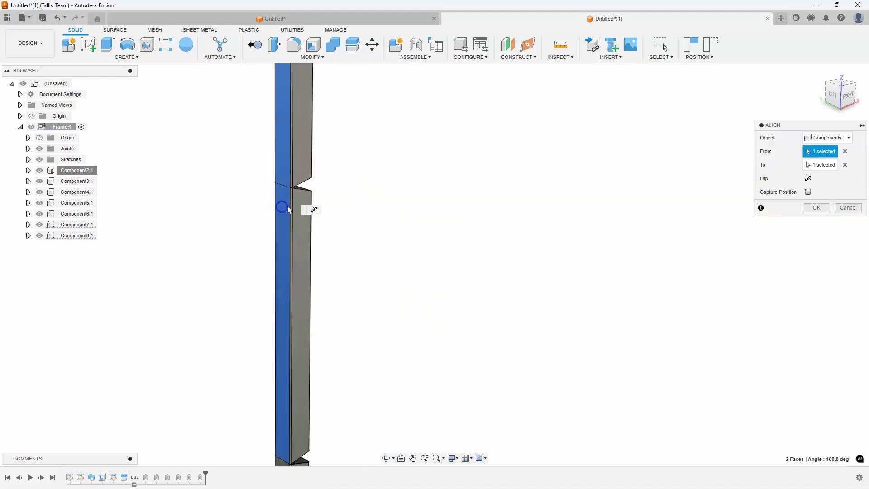
pyautogui.click(817, 207)
pyautogui.keyDown('shift'); pyautogui.moveTo(558, 206); pyautogui.dragTo(682, 94, button='middle'); pyautogui.keyUp('shift')
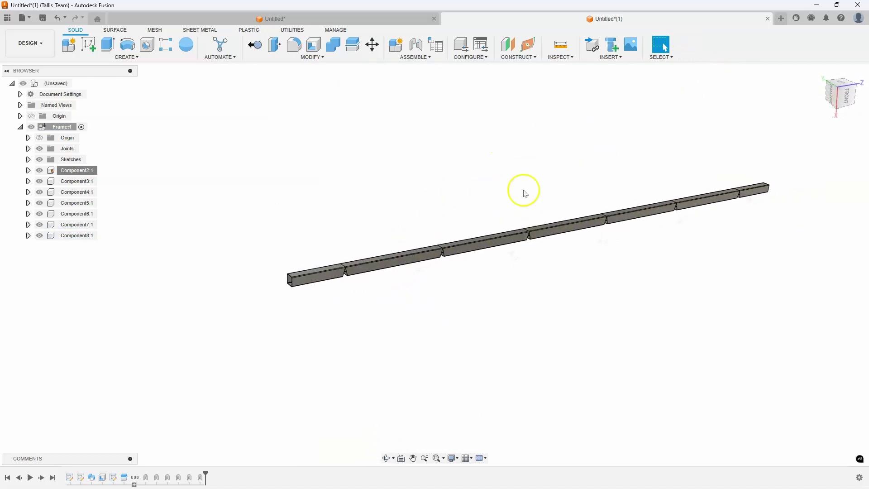
pyautogui.scroll(1, 388, 165)
pyautogui.scroll(2, 409, 120)
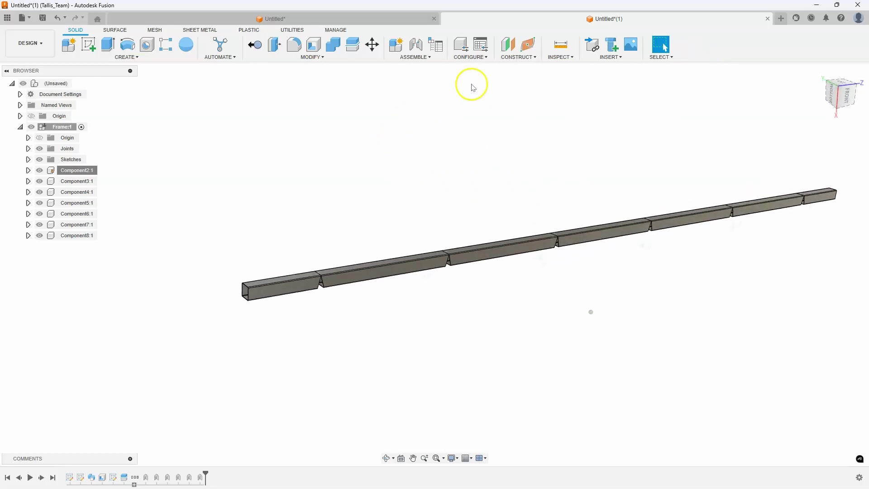
# Measure the overall length of the straightened tube between the outer top edges of its two ends
pyautogui.click(561, 46)
pyautogui.scroll(5, 243, 211)
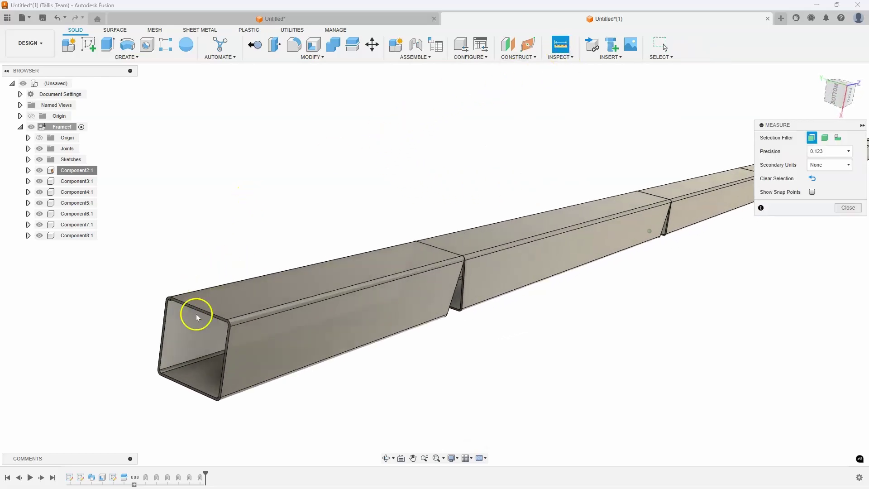
pyautogui.click(190, 306)
pyautogui.scroll(-4, 212, 290)
pyautogui.keyDown('shift'); pyautogui.moveTo(620, 204); pyautogui.dragTo(723, 302, button='middle'); pyautogui.keyUp('shift')
pyautogui.scroll(6, 723, 305)
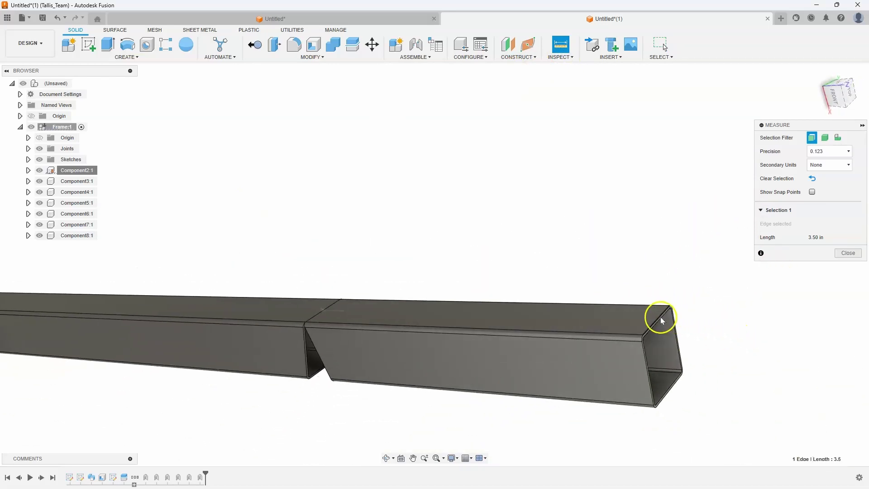
pyautogui.click(660, 320)
pyautogui.scroll(-4, 683, 306)
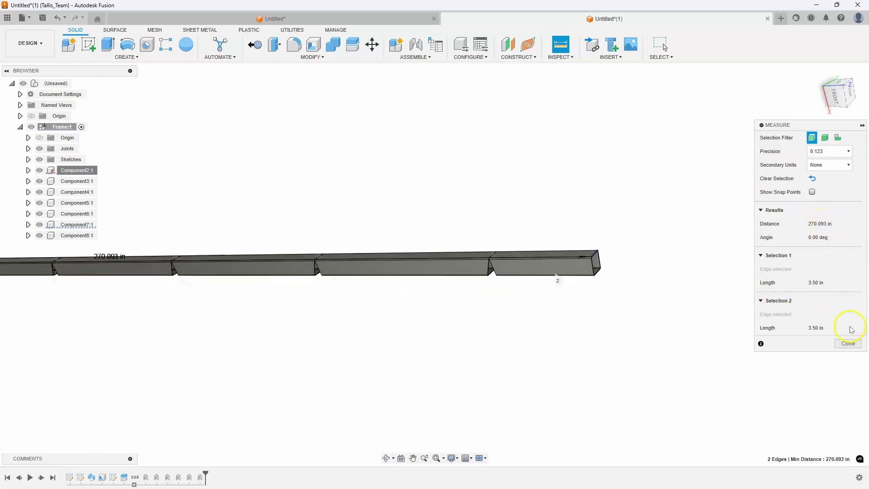
pyautogui.click(847, 343)
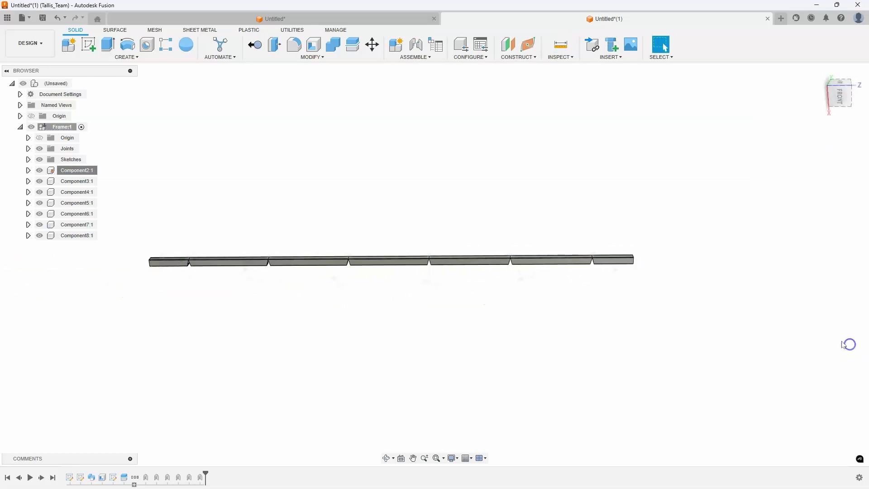
# Measure the angle between the two mitered faces at one of the tube's V-notches
pyautogui.scroll(2, 361, 274)
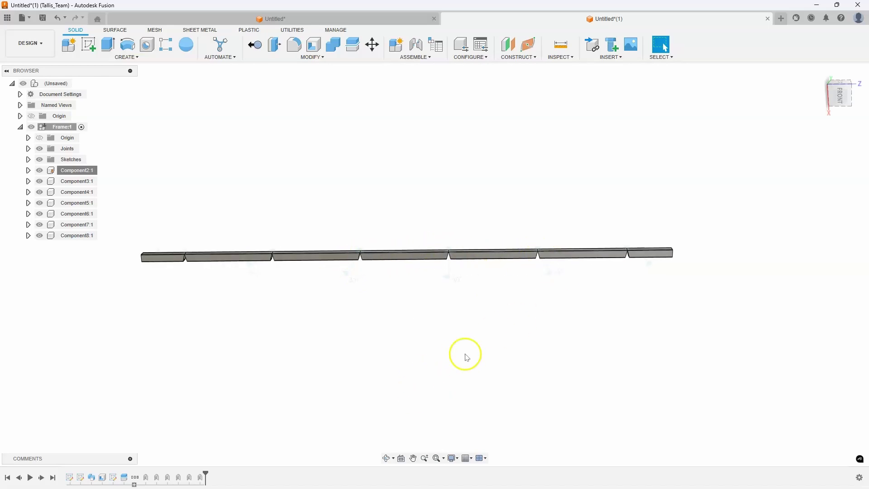
pyautogui.click(561, 45)
pyautogui.scroll(10, 547, 234)
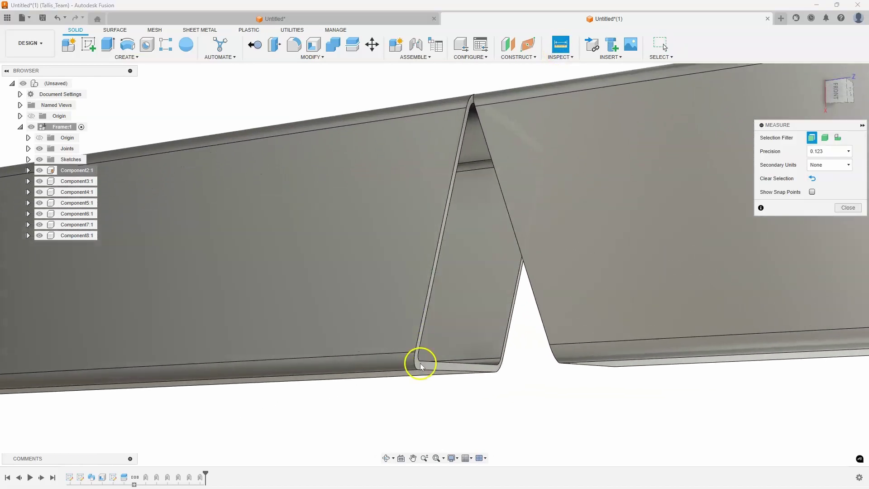
pyautogui.click(422, 359)
pyautogui.keyDown('shift'); pyautogui.moveTo(420, 362); pyautogui.dragTo(329, 293, button='middle'); pyautogui.keyUp('shift')
pyautogui.click(521, 360)
pyautogui.scroll(-3, 324, 338)
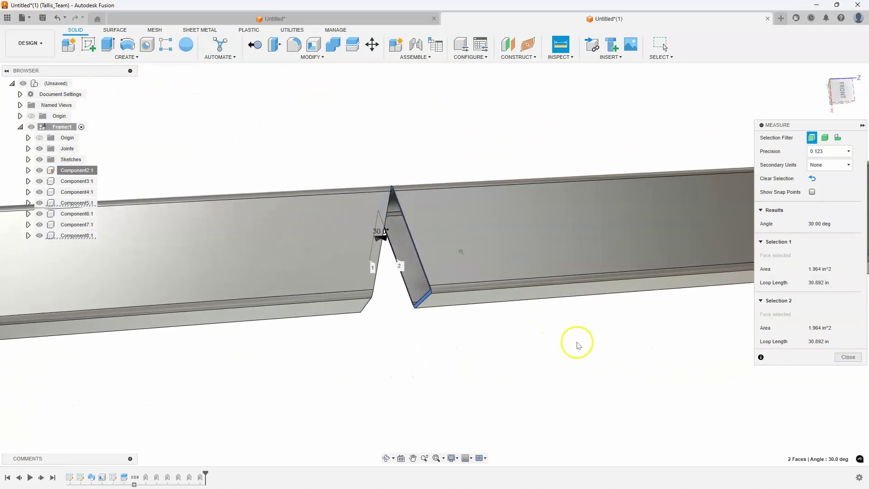
pyautogui.click(838, 360)
pyautogui.scroll(-5, 491, 337)
pyautogui.keyDown('shift'); pyautogui.moveTo(458, 308); pyautogui.dragTo(469, 213, button='middle'); pyautogui.keyUp('shift')
pyautogui.scroll(-5, 470, 216)
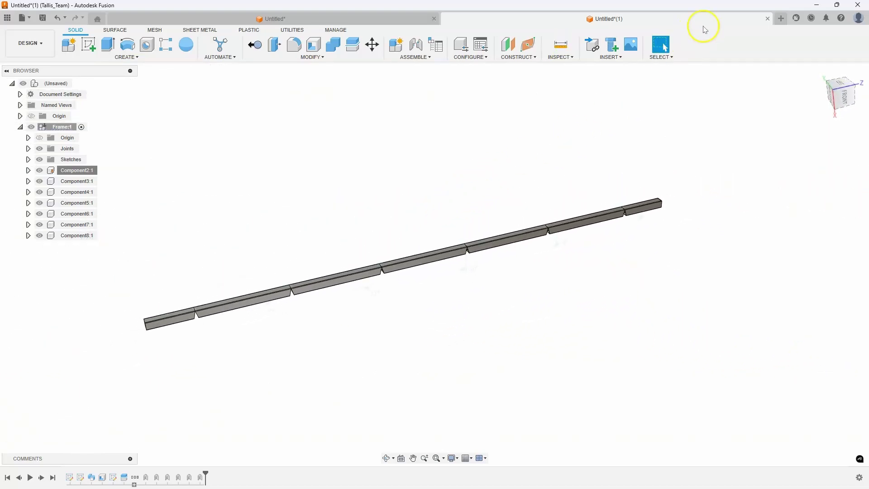
# Start a new design and create an internal sheet metal component named Frame using the Steel .125 rule
pyautogui.click(780, 19)
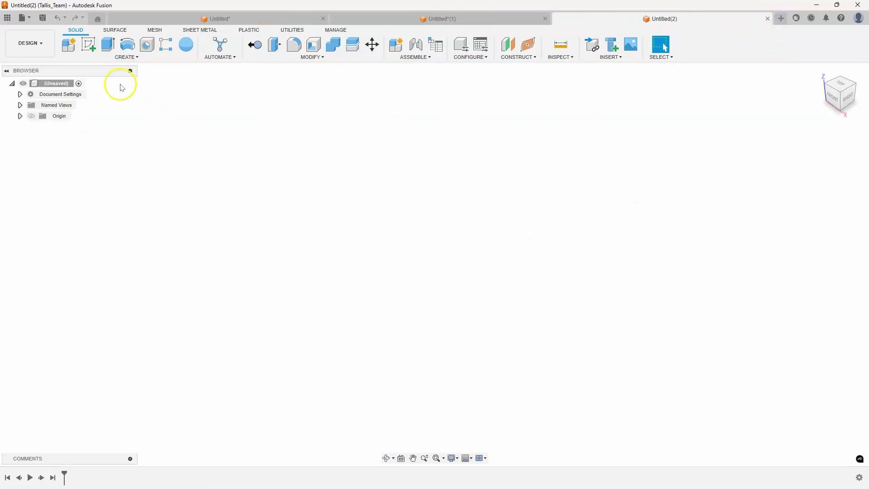
pyautogui.click(193, 30)
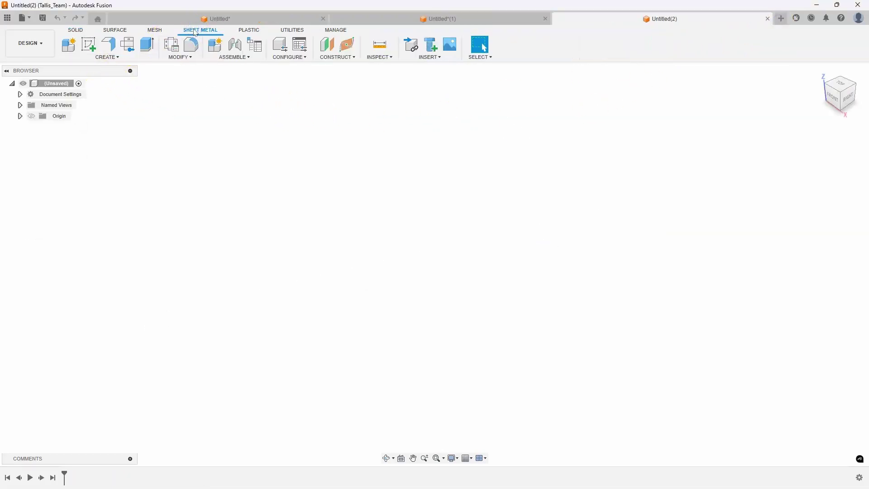
pyautogui.click(78, 45)
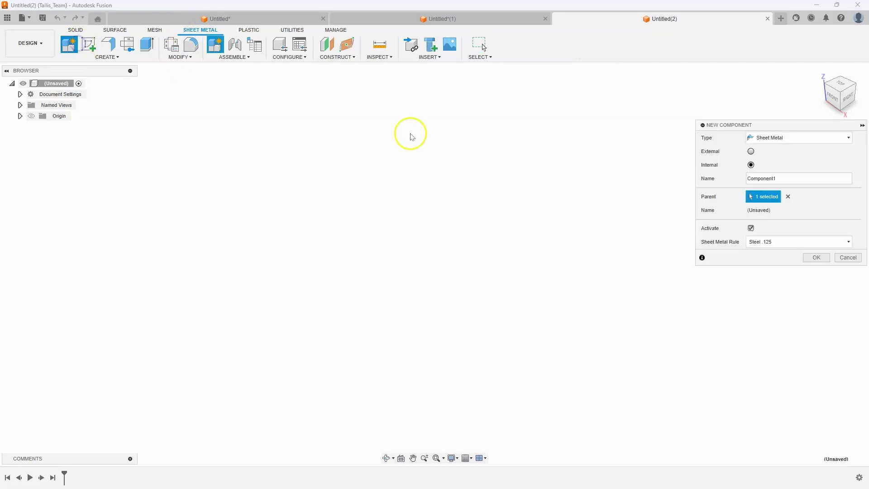
pyautogui.moveTo(763, 178); pyautogui.dragTo(791, 177)
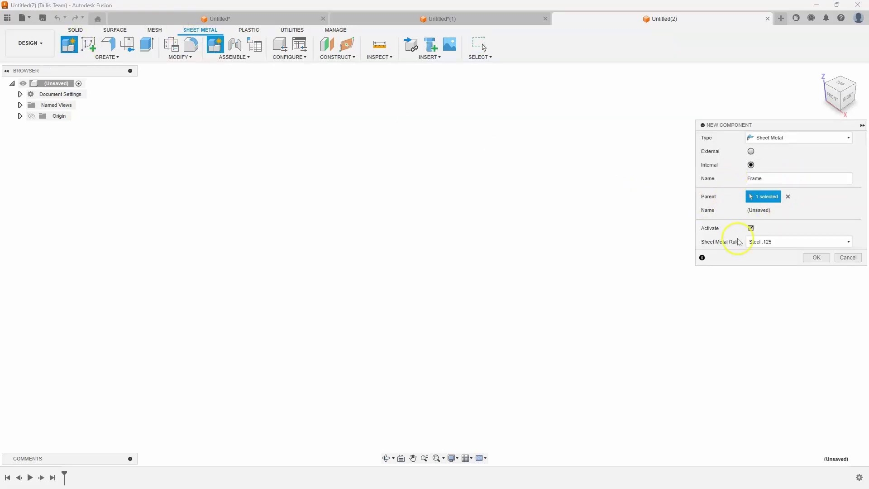
pyautogui.click(756, 246)
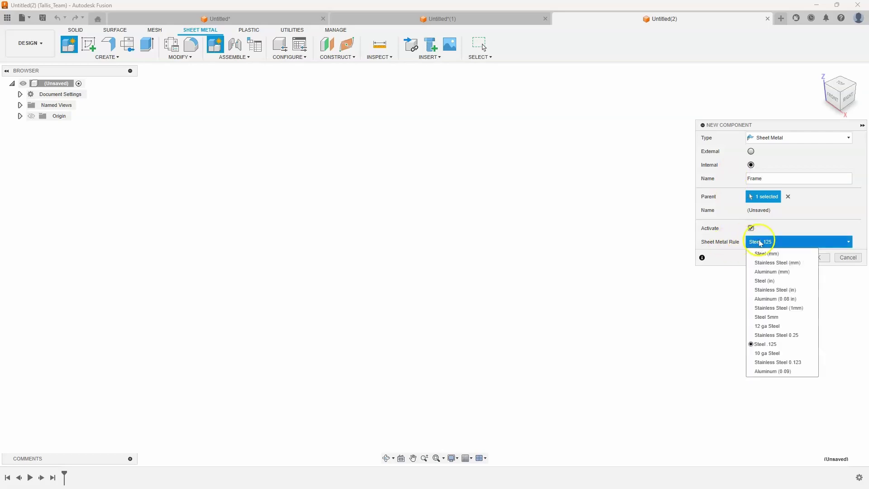
pyautogui.click(784, 344)
pyautogui.click(816, 257)
# Sketch a 12-sided circumscribed polygon centered on the origin in the front plane, with a 7 ft radius and a flat side on top
pyautogui.click(97, 47)
pyautogui.click(448, 233)
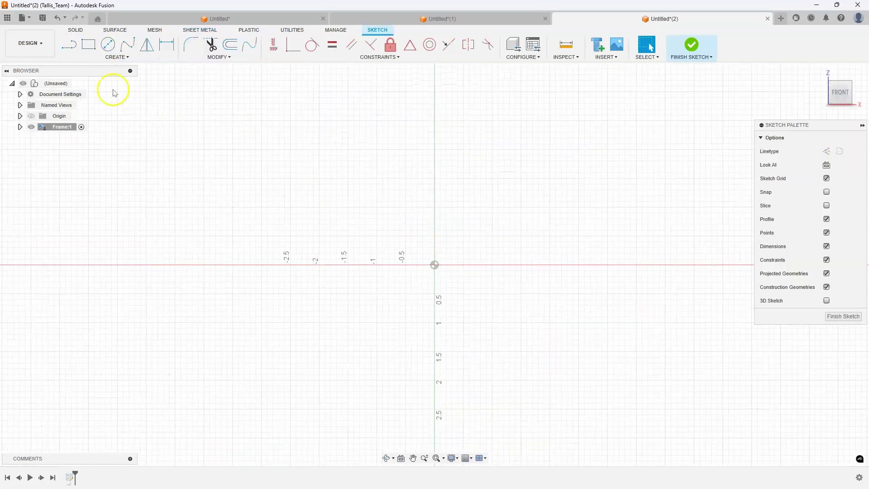
pyautogui.click(119, 59)
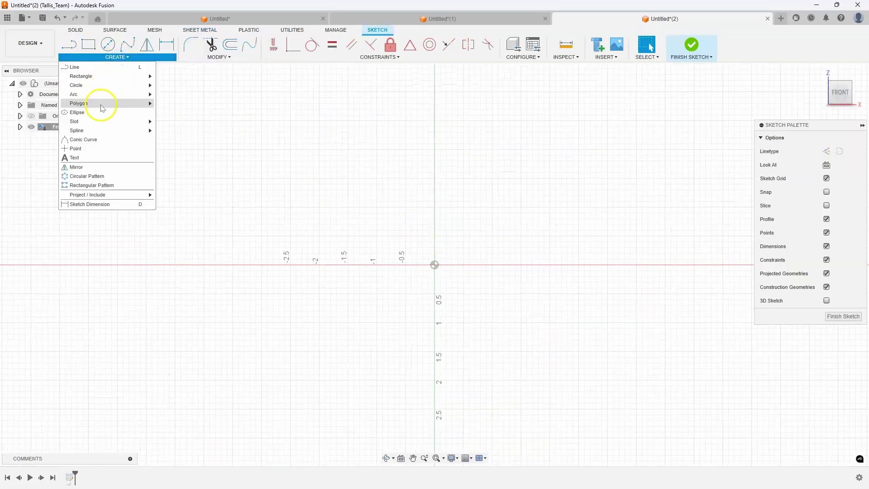
pyautogui.click(157, 104)
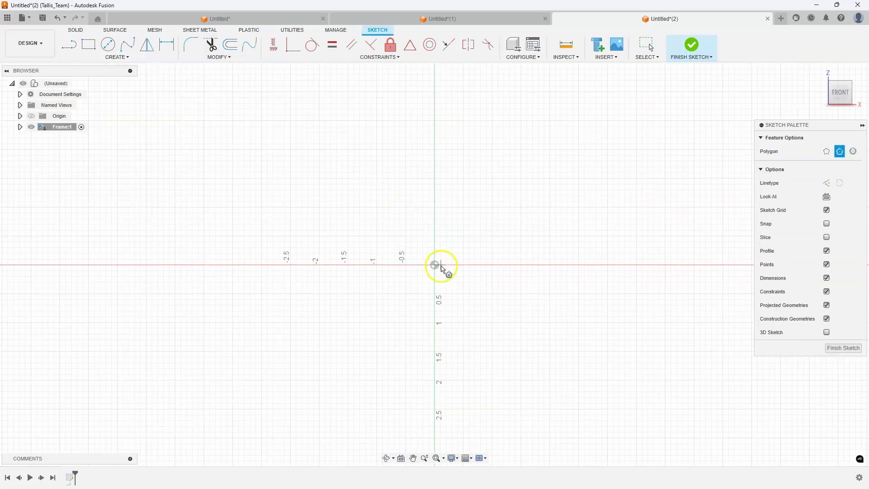
pyautogui.click(435, 266)
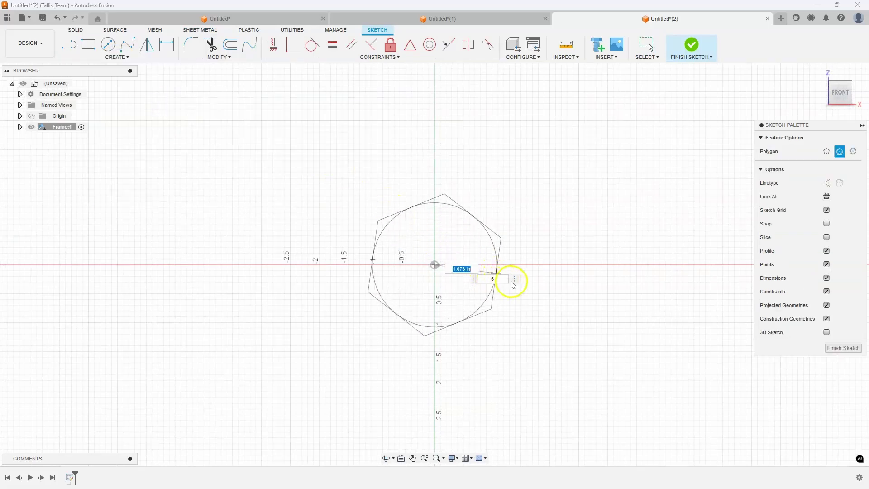
pyautogui.click(504, 290)
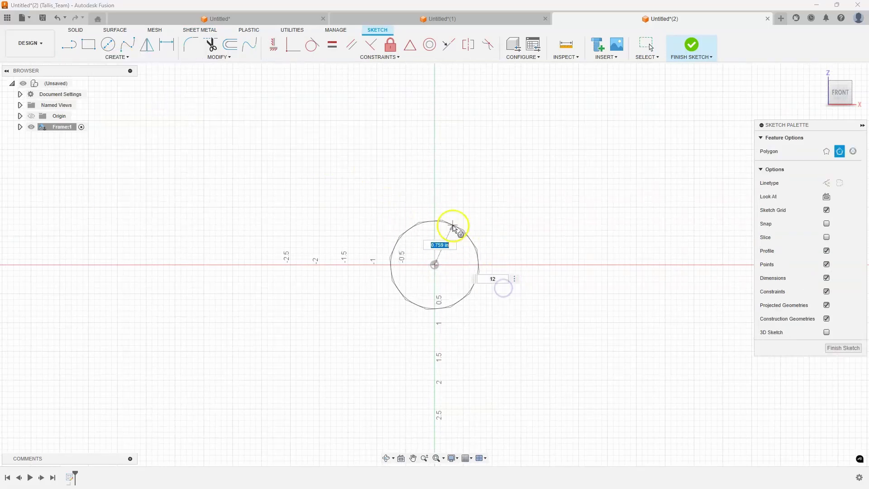
pyautogui.scroll(-2, 434, 208)
pyautogui.scroll(-10, 433, 208)
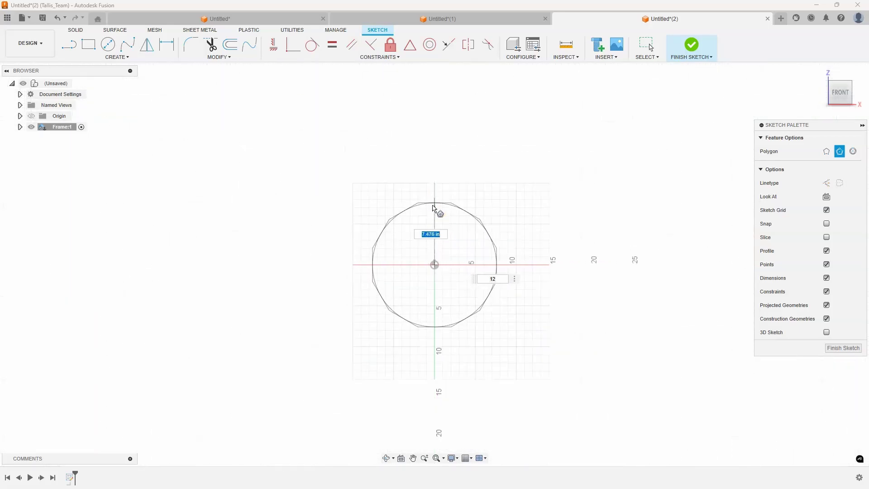
pyautogui.scroll(-3, 433, 199)
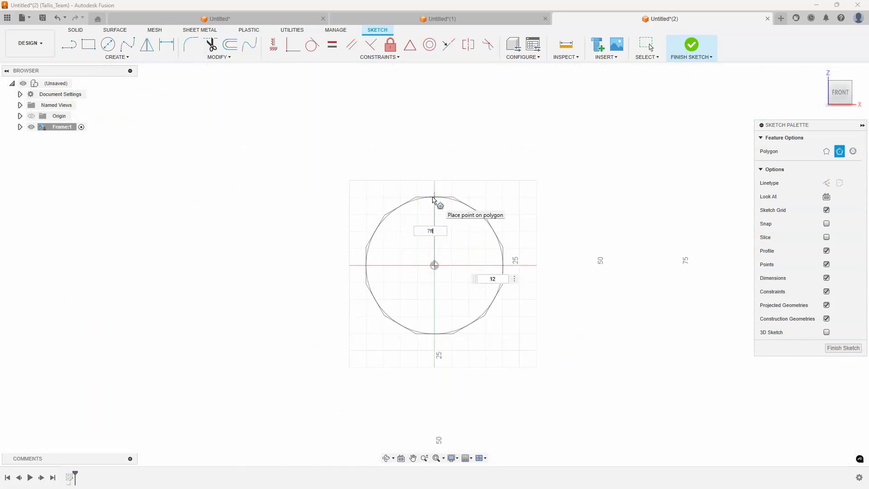
pyautogui.write('7ft')
pyautogui.press('Tab')
pyautogui.press('Return')
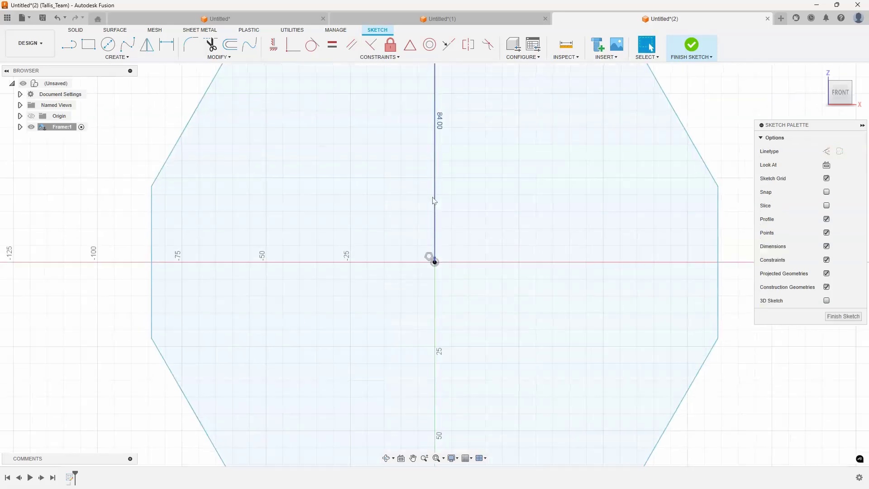
# Draw a horizontal line through the polygon's center, connecting the midpoints of its two vertical sides
pyautogui.scroll(-3, 433, 258)
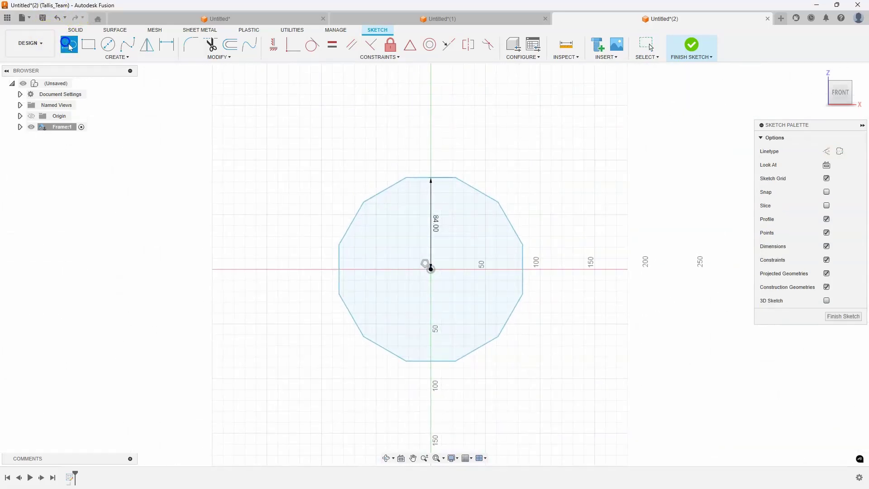
pyautogui.click(301, 235)
pyautogui.click(340, 269)
pyautogui.click(523, 270)
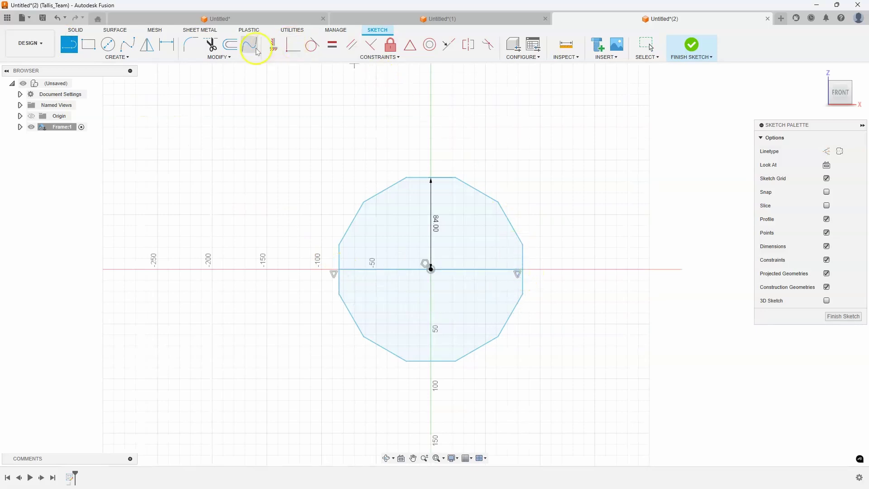
# Trim away the polygon's lower half and the horizontal dividing line, leaving an open arch, and finish the sketch
pyautogui.click(212, 49)
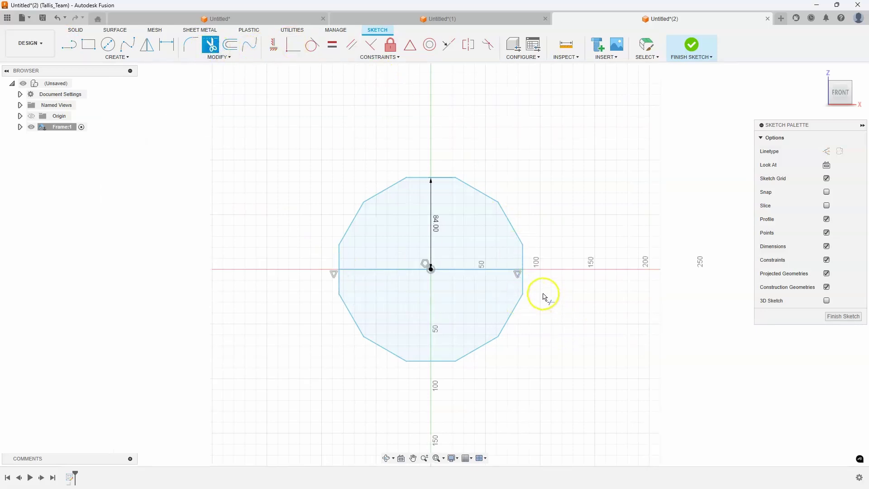
pyautogui.moveTo(525, 289)
pyautogui.mouseDown()
pyautogui.moveTo(501, 325)
pyautogui.moveTo(433, 365)
pyautogui.mouseUp()
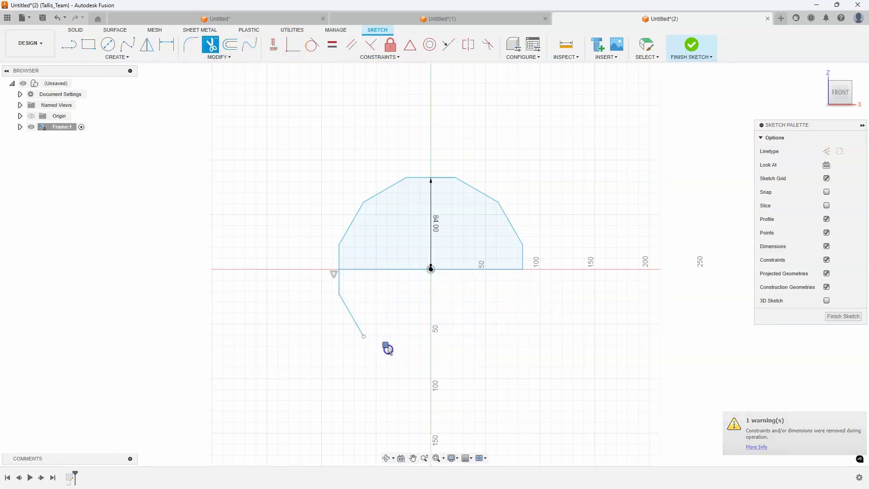
pyautogui.moveTo(384, 346); pyautogui.dragTo(347, 317)
pyautogui.click(340, 290)
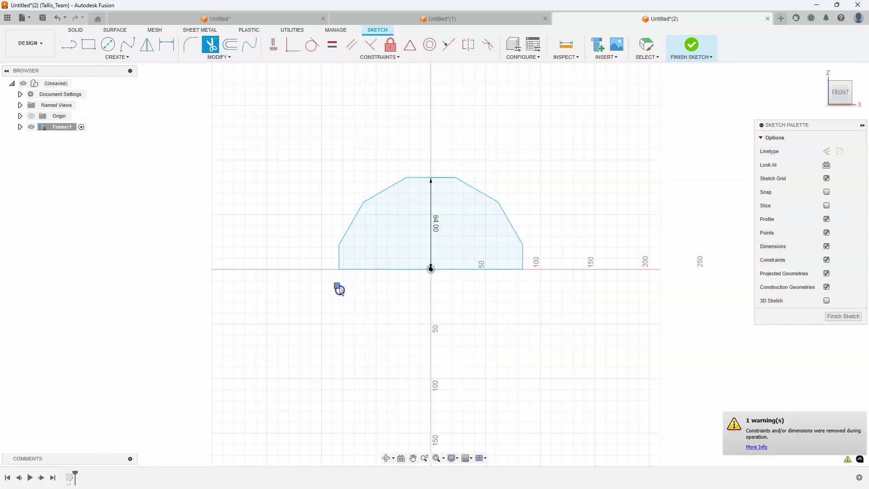
pyautogui.click(398, 269)
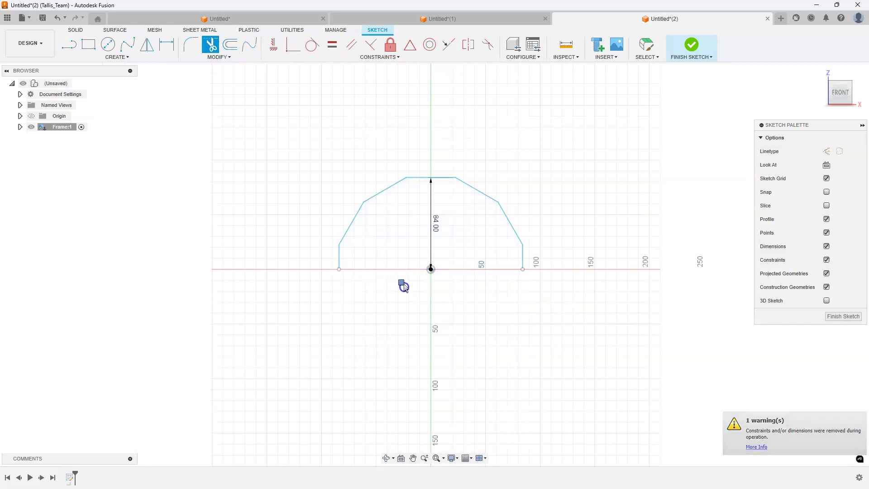
pyautogui.click(691, 49)
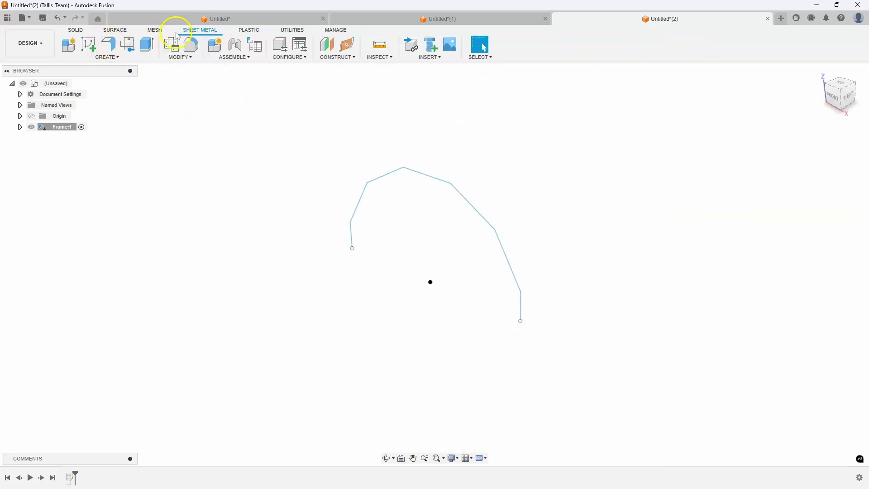
# Create a one-sided contour flange from the arch profile as a new body with a distance of -4 in
pyautogui.click(108, 46)
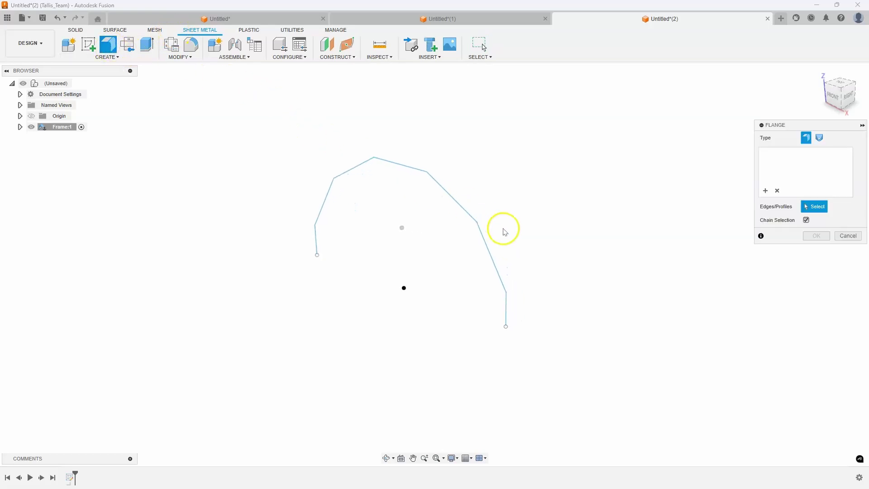
pyautogui.click(451, 197)
pyautogui.scroll(4, 521, 253)
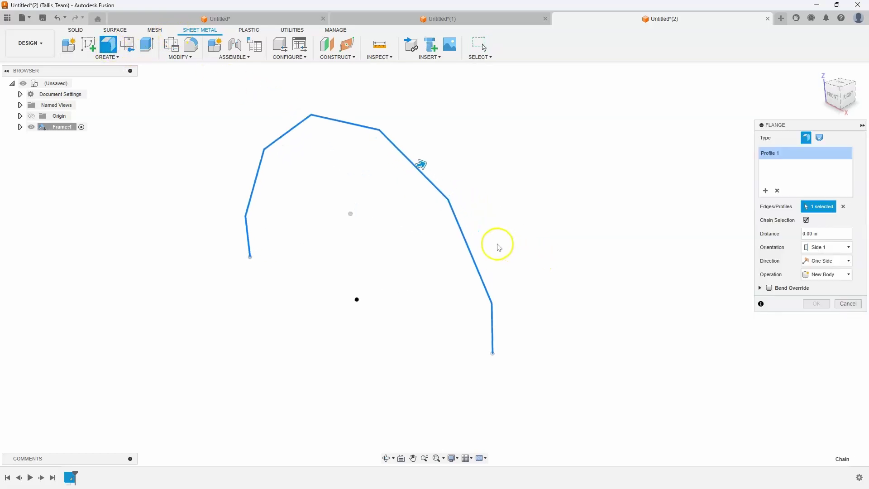
pyautogui.moveTo(417, 149); pyautogui.dragTo(407, 150)
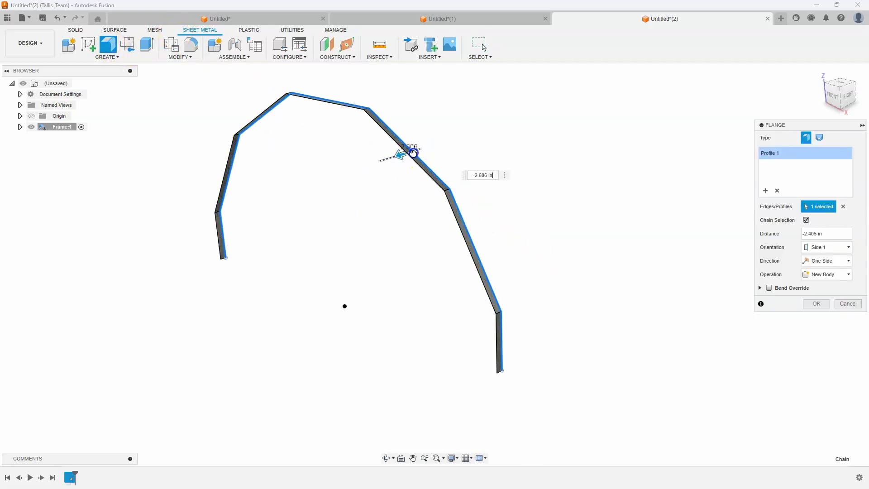
pyautogui.scroll(5, 500, 184)
pyautogui.keyDown('shift'); pyautogui.moveTo(533, 166); pyautogui.dragTo(451, 174, button='middle'); pyautogui.keyUp('shift')
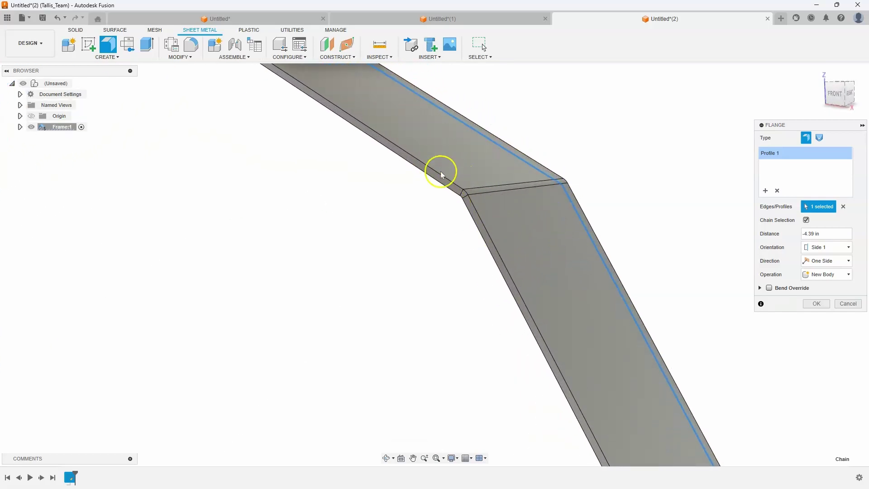
pyautogui.scroll(-6, 482, 197)
pyautogui.keyDown('shift'); pyautogui.moveTo(468, 246); pyautogui.dragTo(482, 246, button='middle'); pyautogui.keyUp('shift')
pyautogui.scroll(3, 483, 247)
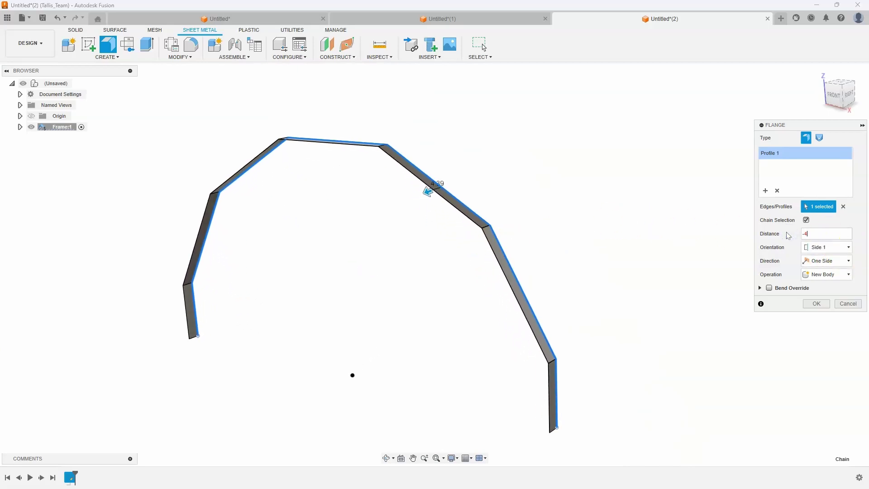
pyautogui.press('Return')
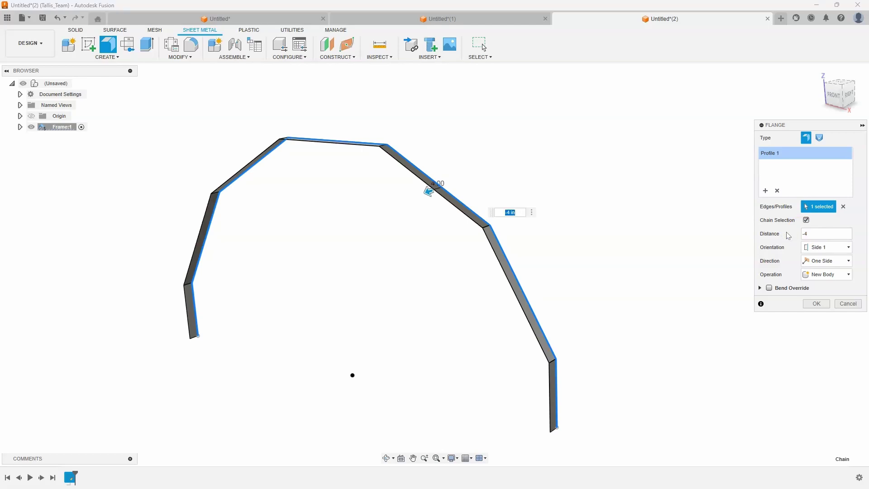
pyautogui.press('Return')
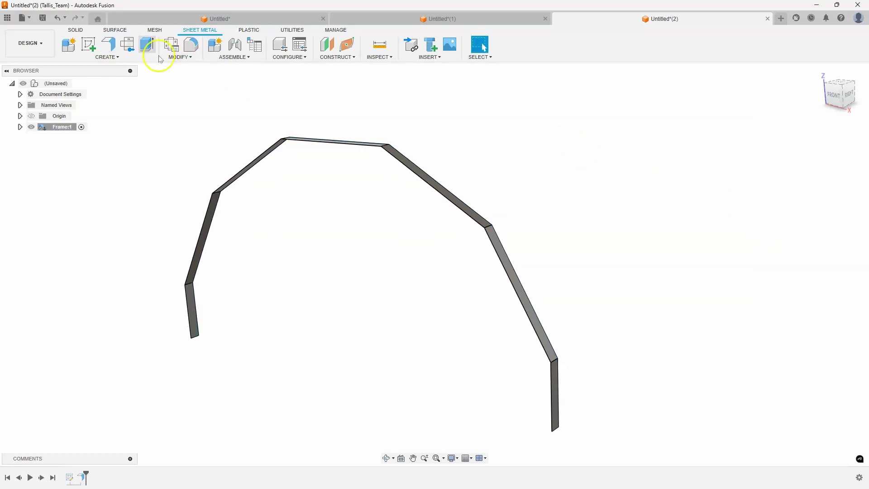
# Start a 4 in high flange along the inner-side edges of the arch's right leg and the adjoining lower-right segment
pyautogui.click(112, 46)
pyautogui.keyDown('shift'); pyautogui.moveTo(271, 158); pyautogui.dragTo(554, 254, button='middle'); pyautogui.keyUp('shift')
pyautogui.scroll(4, 566, 269)
pyautogui.scroll(5, 533, 281)
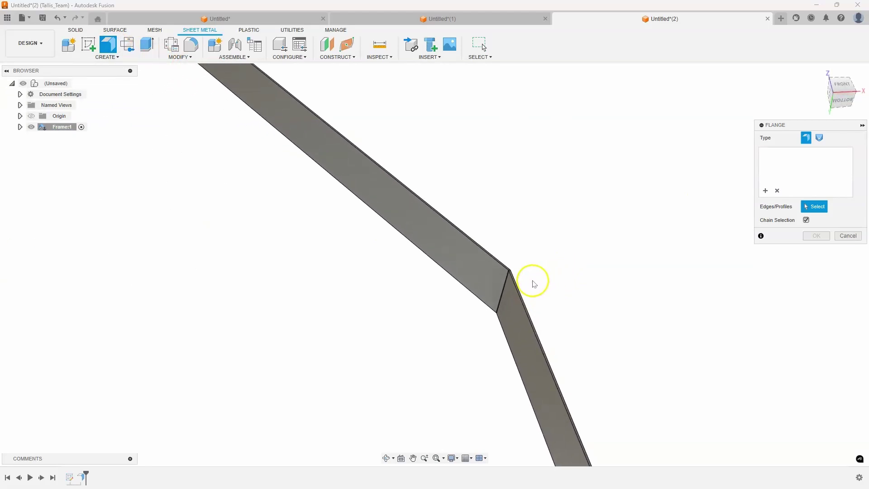
pyautogui.click(514, 296)
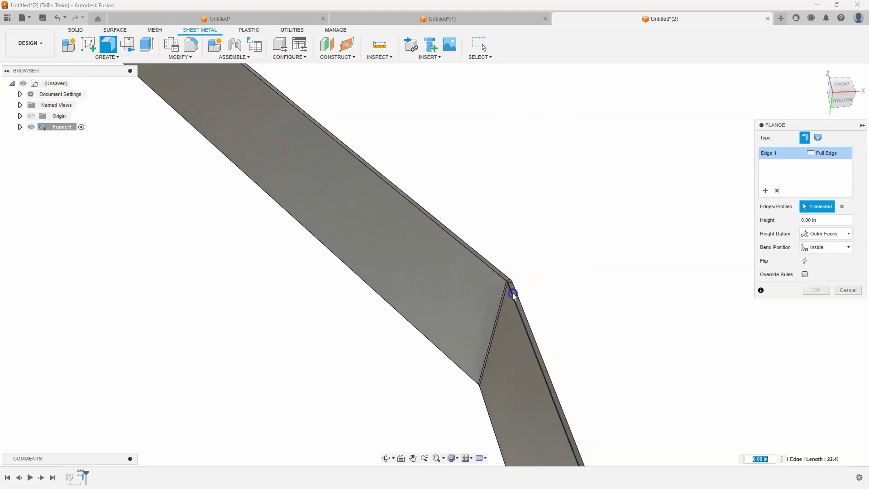
pyautogui.click(489, 269)
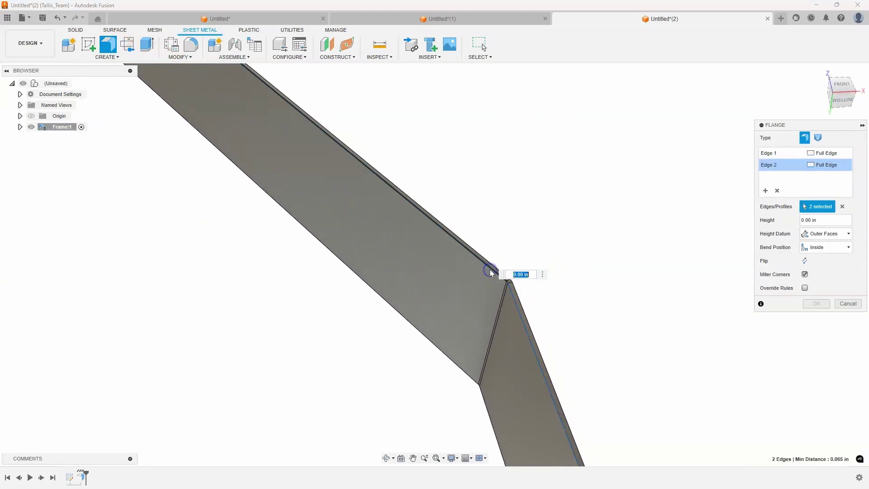
pyautogui.scroll(-5, 485, 270)
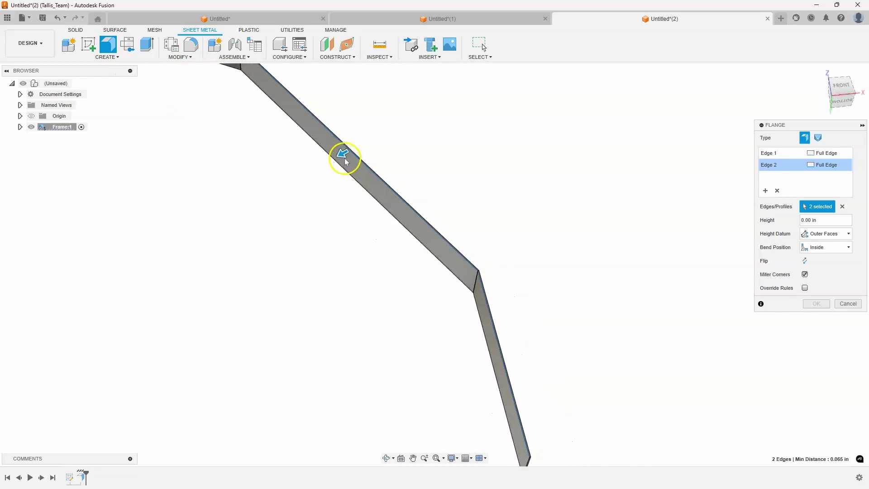
pyautogui.moveTo(342, 155); pyautogui.dragTo(314, 164)
pyautogui.click(828, 219)
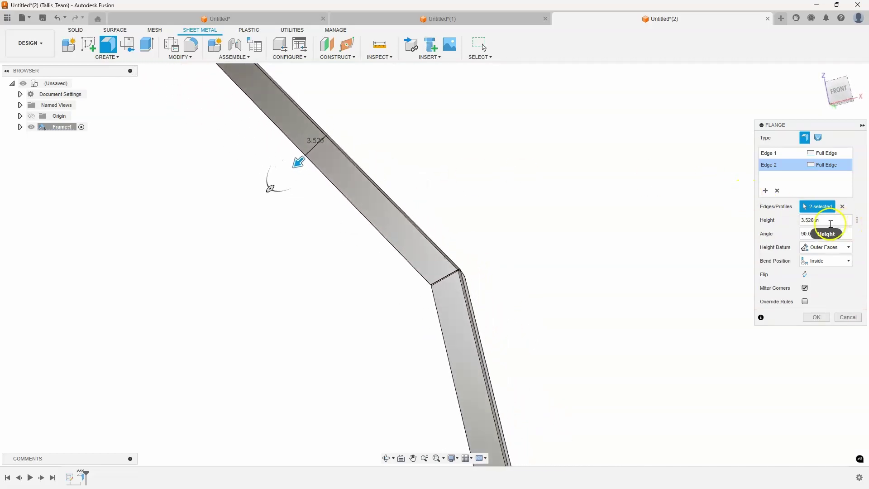
pyautogui.write('4')
# Add the matching edges of the arch's upper-right and top segments to the flange, keeping mitered corners
pyautogui.keyDown('shift'); pyautogui.moveTo(413, 285); pyautogui.dragTo(342, 183, button='middle'); pyautogui.keyUp('shift')
pyautogui.scroll(3, 342, 184)
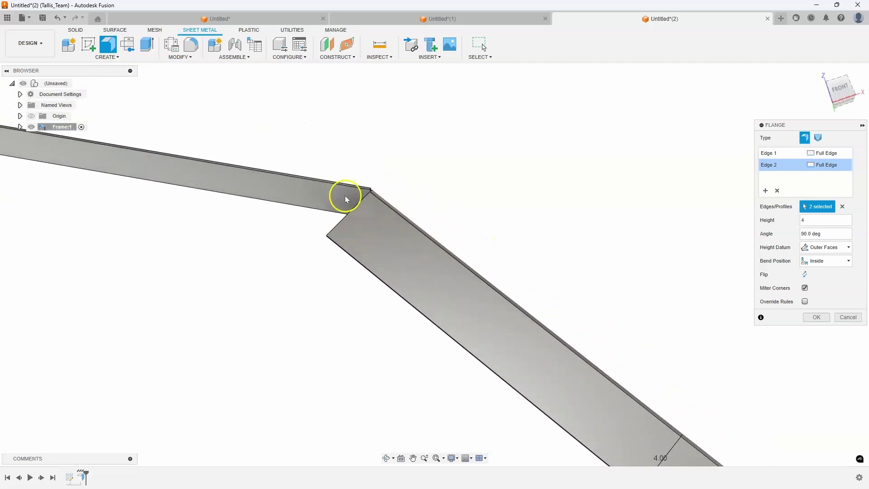
pyautogui.click(341, 186)
pyautogui.keyDown('shift'); pyautogui.moveTo(401, 215); pyautogui.dragTo(444, 220, button='middle'); pyautogui.keyUp('shift')
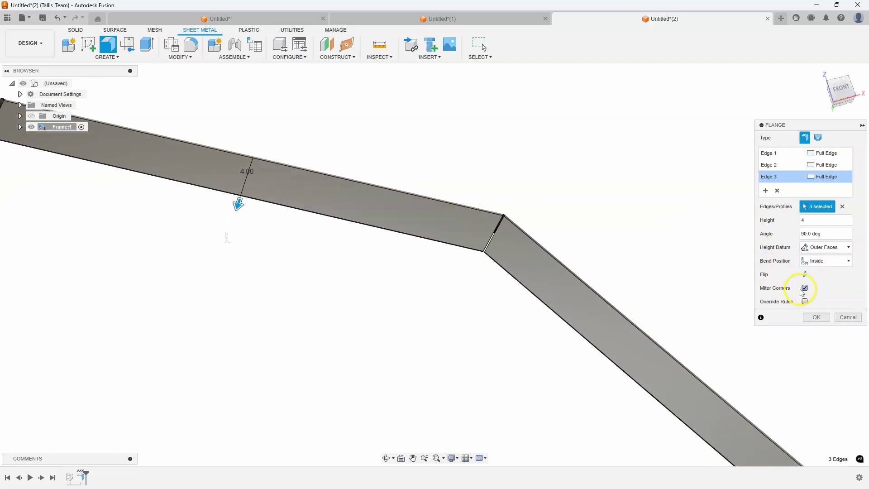
pyautogui.keyDown('shift'); pyautogui.moveTo(532, 269); pyautogui.dragTo(511, 241, button='middle'); pyautogui.keyUp('shift')
pyautogui.scroll(-3, 511, 241)
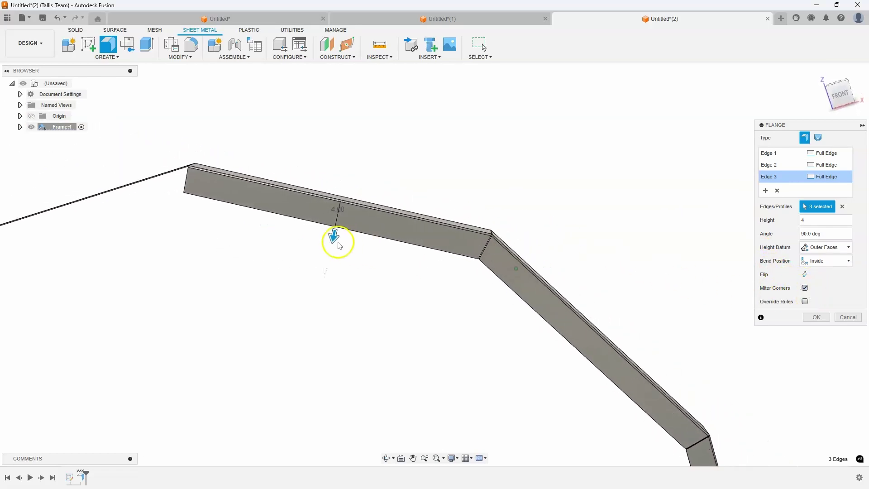
pyautogui.keyDown('shift'); pyautogui.moveTo(335, 239); pyautogui.dragTo(449, 150, button='middle'); pyautogui.keyUp('shift')
pyautogui.click(506, 131)
# Add the edges of the two left diagonal segments and the left leg to the flange and finish it
pyautogui.scroll(-3, 452, 197)
pyautogui.keyDown('shift'); pyautogui.moveTo(452, 196); pyautogui.dragTo(342, 233, button='middle'); pyautogui.keyUp('shift')
pyautogui.scroll(-3, 343, 235)
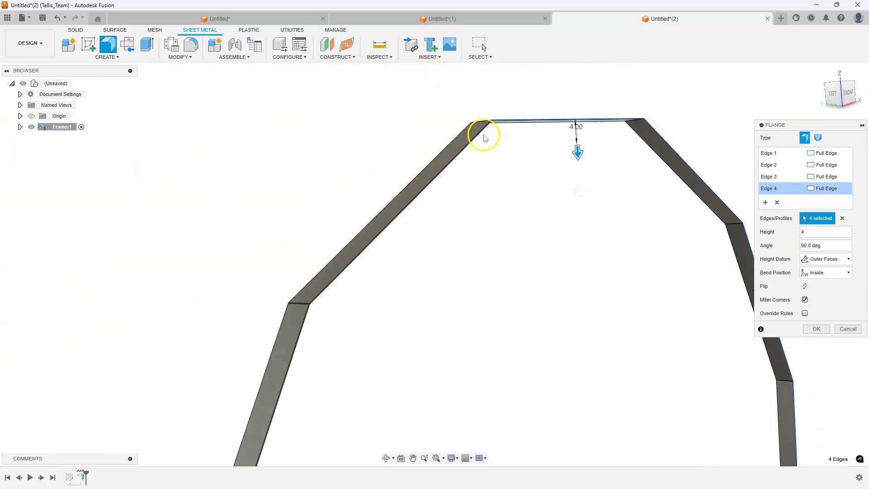
pyautogui.click(482, 136)
pyautogui.click(308, 321)
pyautogui.keyDown('shift'); pyautogui.moveTo(411, 334); pyautogui.dragTo(313, 347, button='middle'); pyautogui.keyUp('shift')
pyautogui.scroll(3, 184, 233)
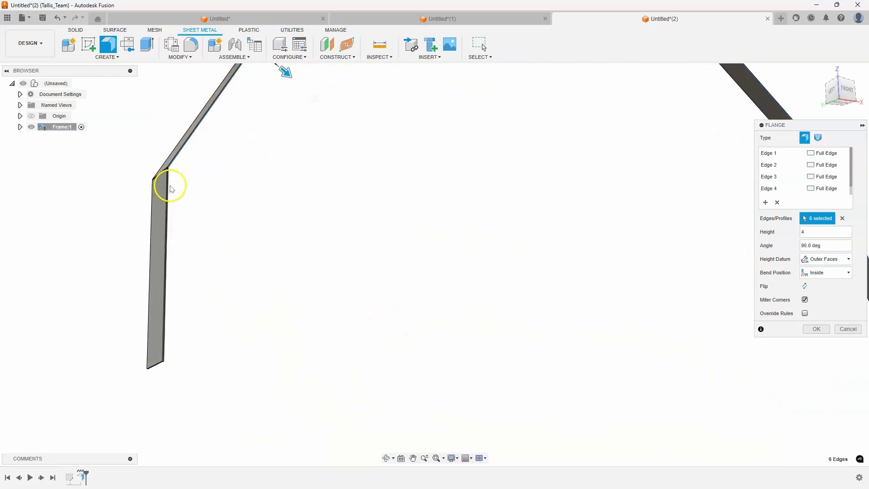
pyautogui.click(173, 189)
pyautogui.scroll(-3, 443, 295)
pyautogui.keyDown('shift'); pyautogui.moveTo(645, 297); pyautogui.dragTo(721, 323, button='middle'); pyautogui.keyUp('shift')
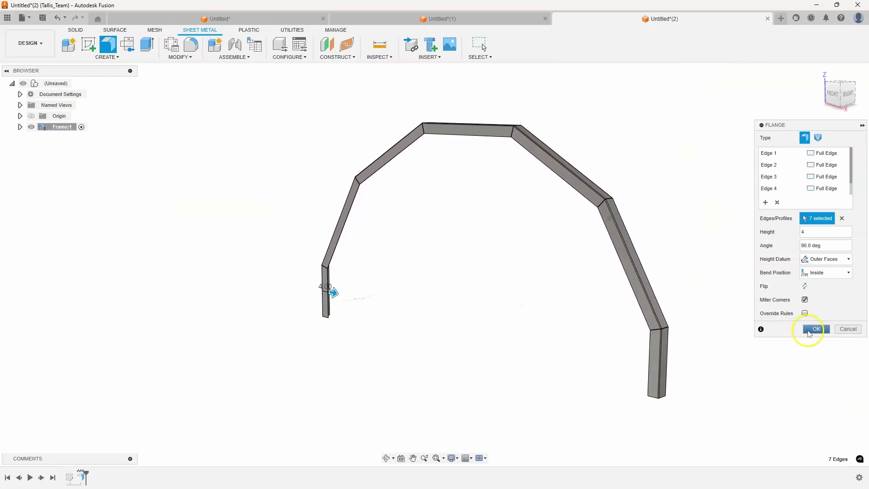
pyautogui.click(812, 332)
# Edit the arch's contour flange and set its distance to -2 in
pyautogui.keyDown('shift'); pyautogui.moveTo(460, 297); pyautogui.dragTo(128, 445, button='middle'); pyautogui.keyUp('shift')
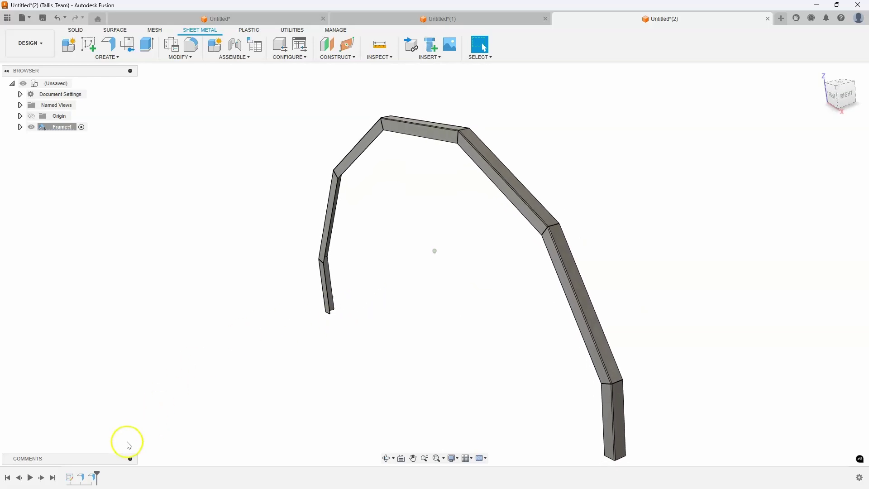
pyautogui.doubleClick(81, 476)
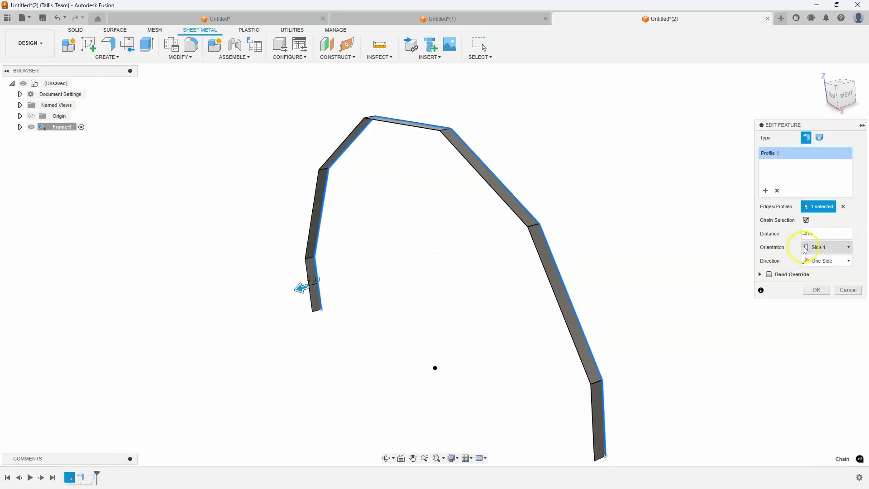
pyautogui.click(808, 234)
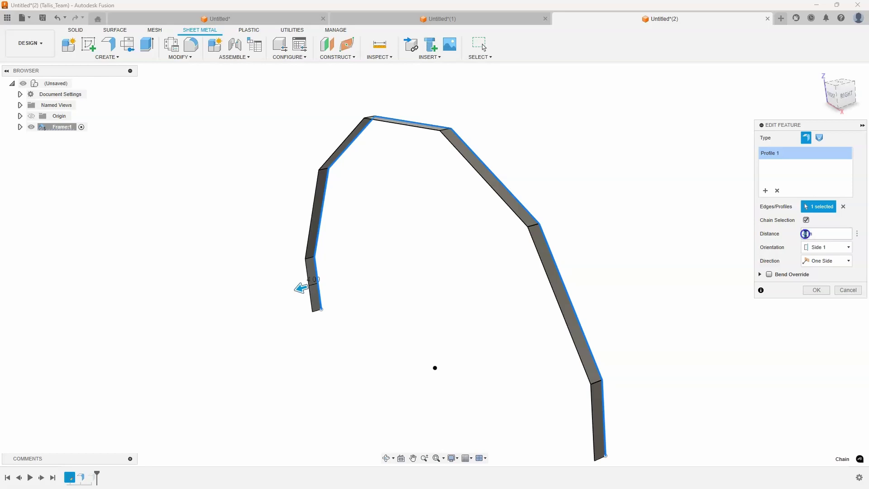
pyautogui.click(798, 323)
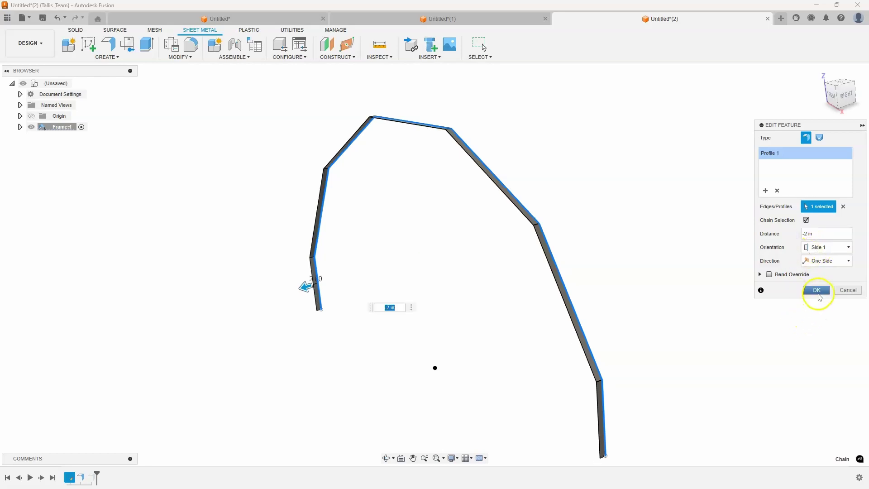
pyautogui.click(817, 290)
# Mirror the Frame component across the narrow open edge face of its contour flange
pyautogui.keyDown('shift'); pyautogui.moveTo(624, 240); pyautogui.dragTo(145, 81, button='middle'); pyautogui.keyUp('shift')
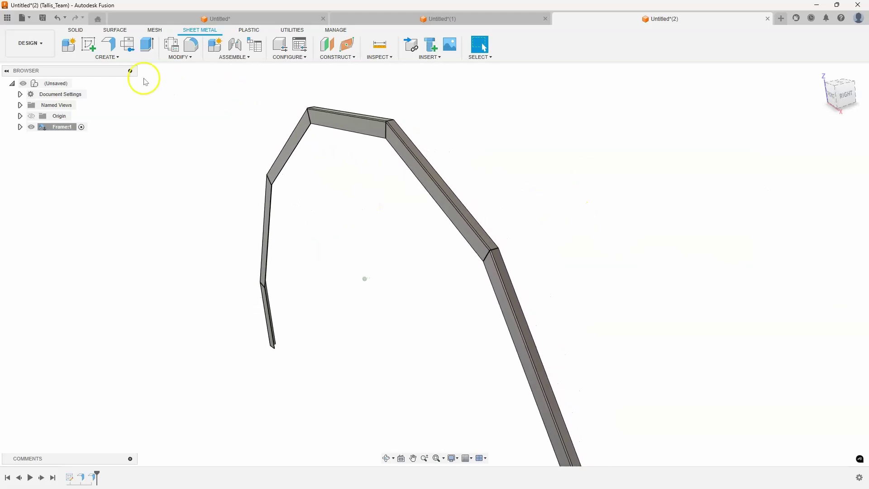
pyautogui.click(115, 59)
pyautogui.click(84, 157)
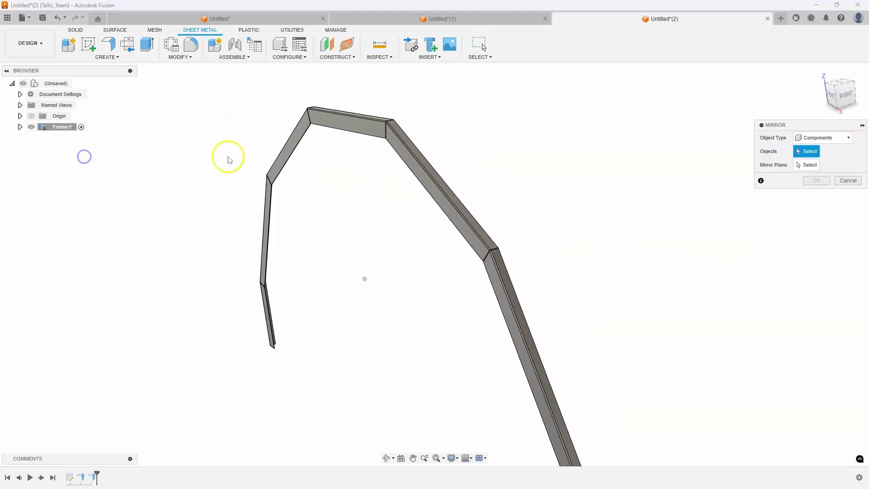
pyautogui.click(423, 178)
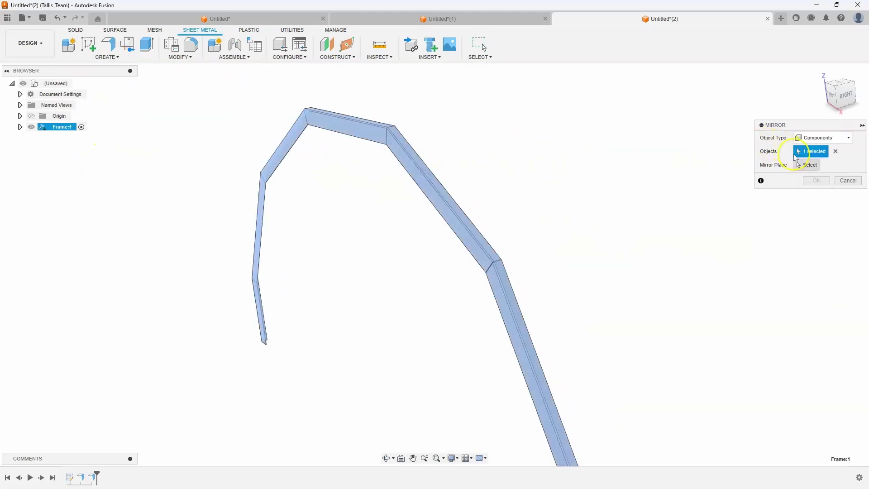
pyautogui.click(799, 163)
pyautogui.keyDown('shift'); pyautogui.moveTo(559, 150); pyautogui.dragTo(286, 167, button='middle'); pyautogui.keyUp('shift')
pyautogui.scroll(5, 274, 157)
pyautogui.click(274, 169)
pyautogui.scroll(-10, 275, 168)
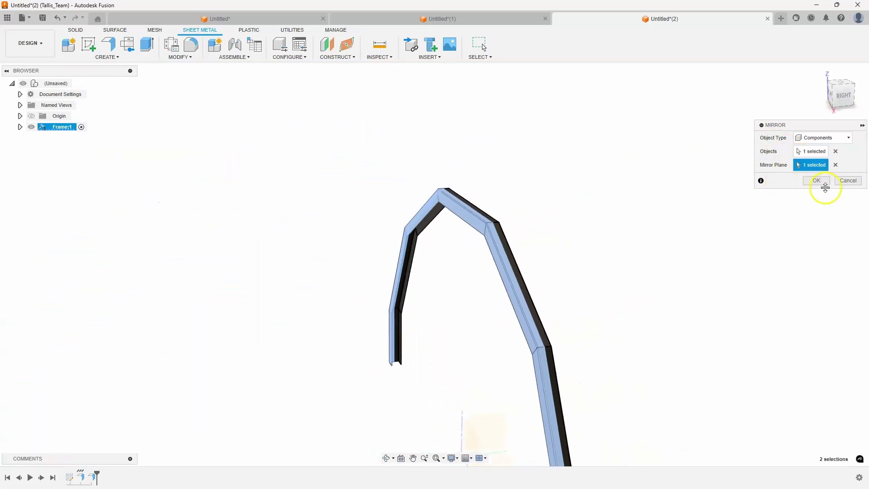
pyautogui.click(817, 181)
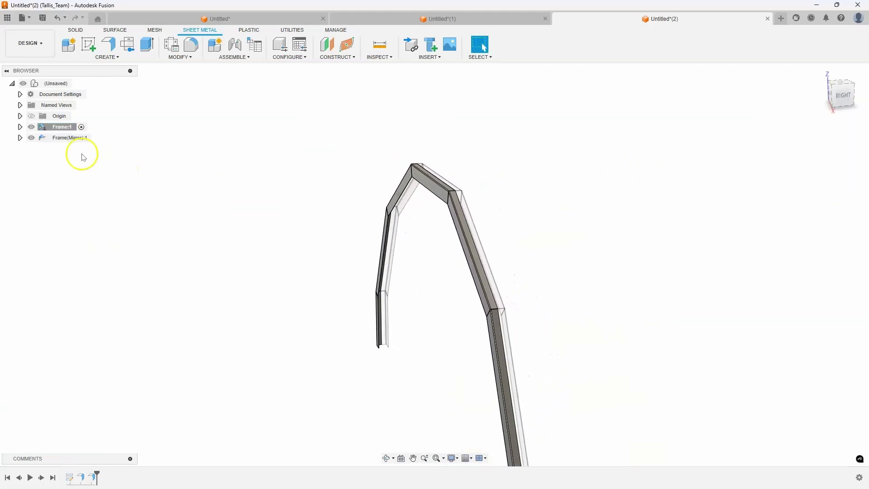
# Join the mirrored body into the original frame body with Combine and remove the leftover Frame(Mirror) component
pyautogui.keyDown('shift'); pyautogui.moveTo(229, 181); pyautogui.dragTo(116, 74, button='middle'); pyautogui.keyUp('shift')
pyautogui.click(75, 30)
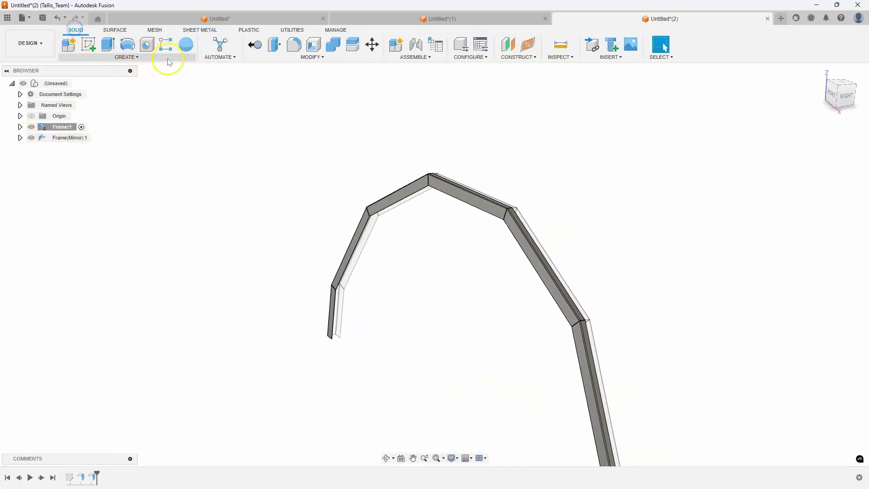
pyautogui.click(331, 45)
pyautogui.scroll(3, 420, 129)
pyautogui.click(416, 232)
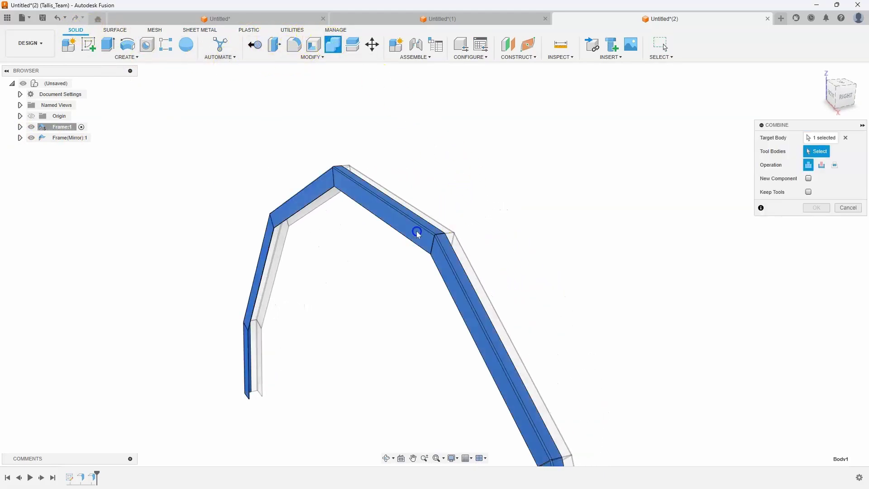
pyautogui.click(439, 224)
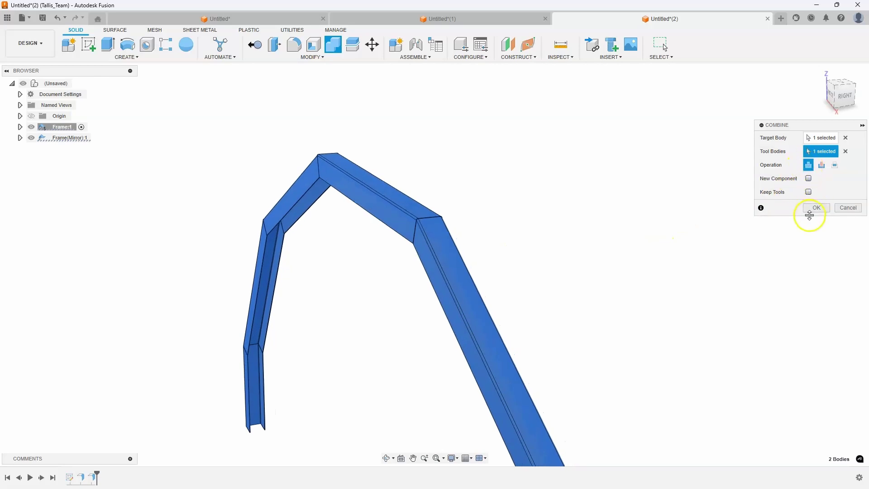
pyautogui.click(816, 208)
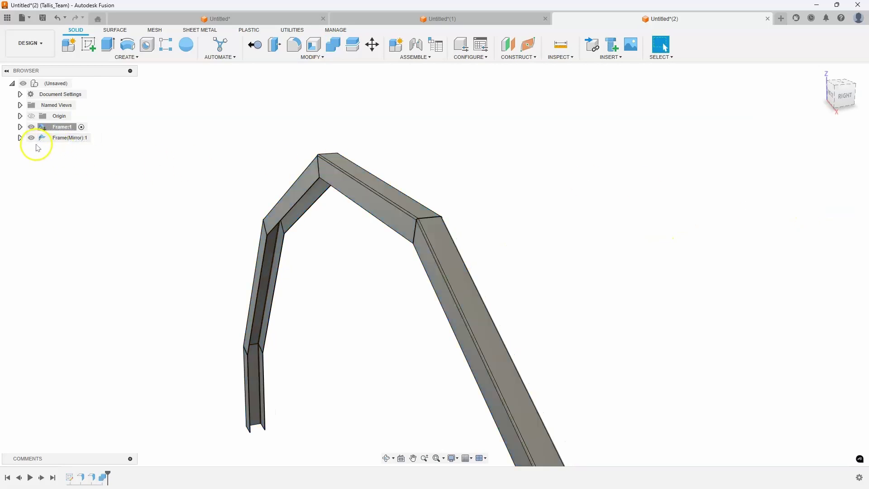
pyautogui.rightClick(56, 138)
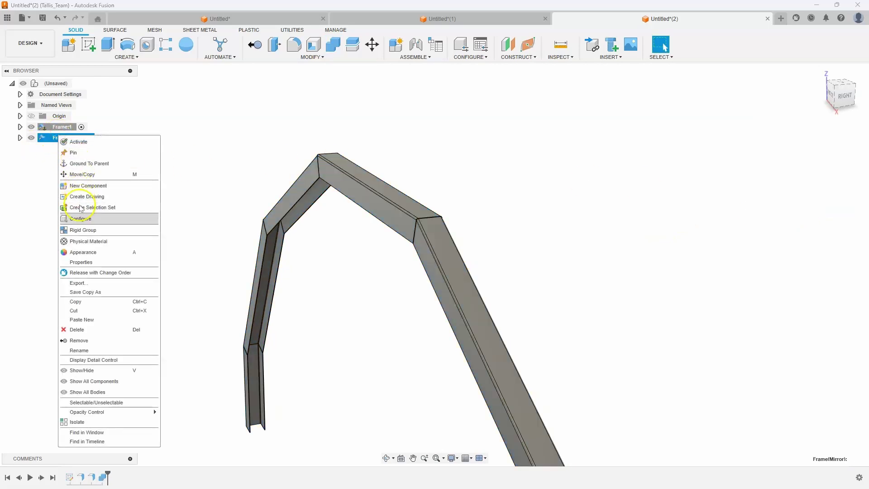
pyautogui.click(73, 340)
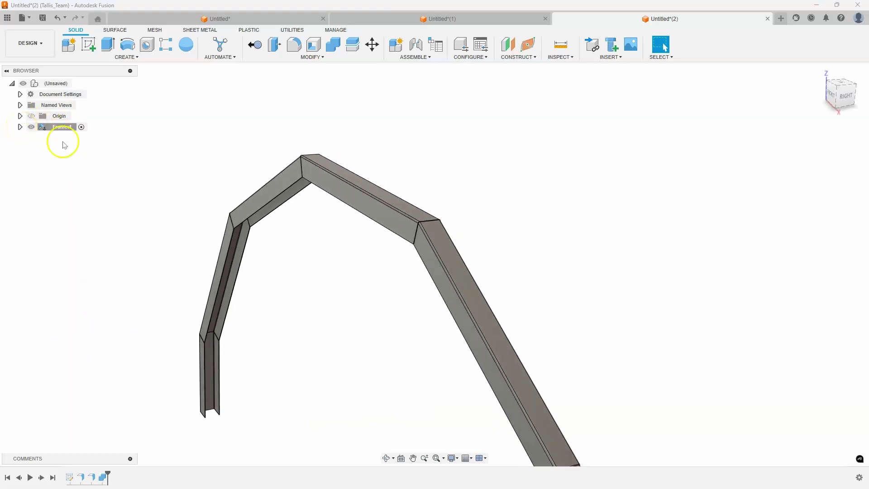
# Start a sheet metal unfold with the outer face of the arch's top segment as the stationary entity
pyautogui.keyDown('shift'); pyautogui.moveTo(394, 178); pyautogui.dragTo(240, 278, button='middle'); pyautogui.keyUp('shift')
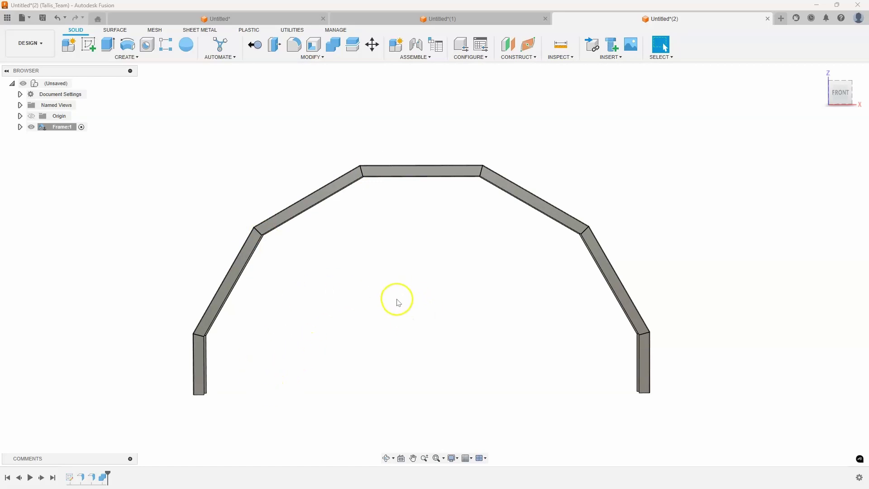
pyautogui.keyDown('shift'); pyautogui.moveTo(398, 302); pyautogui.dragTo(248, 54, button='middle'); pyautogui.keyUp('shift')
pyautogui.click(202, 31)
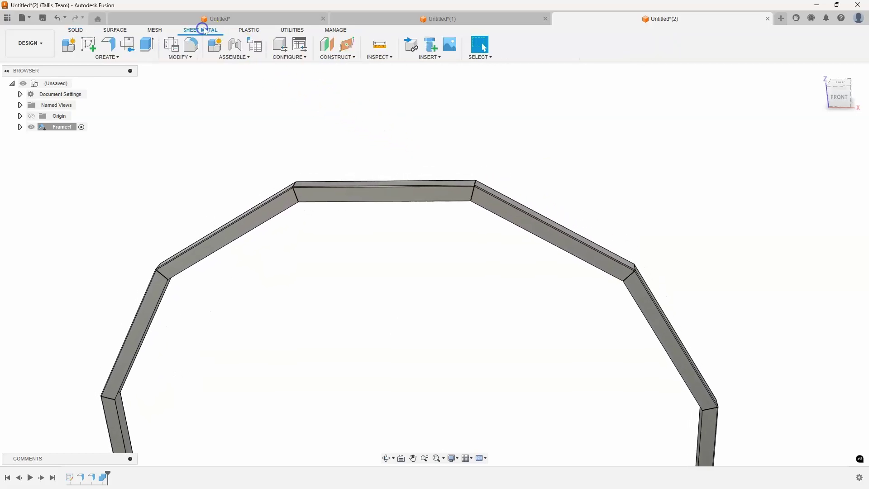
pyautogui.click(183, 57)
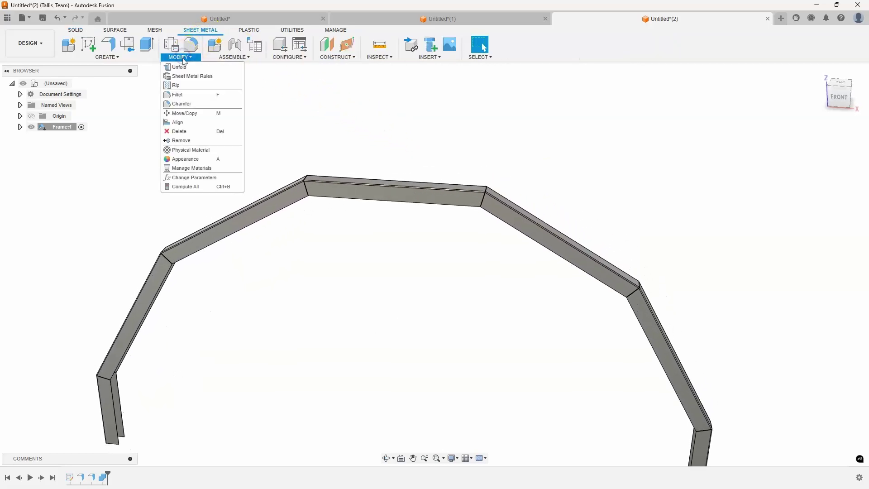
pyautogui.click(179, 67)
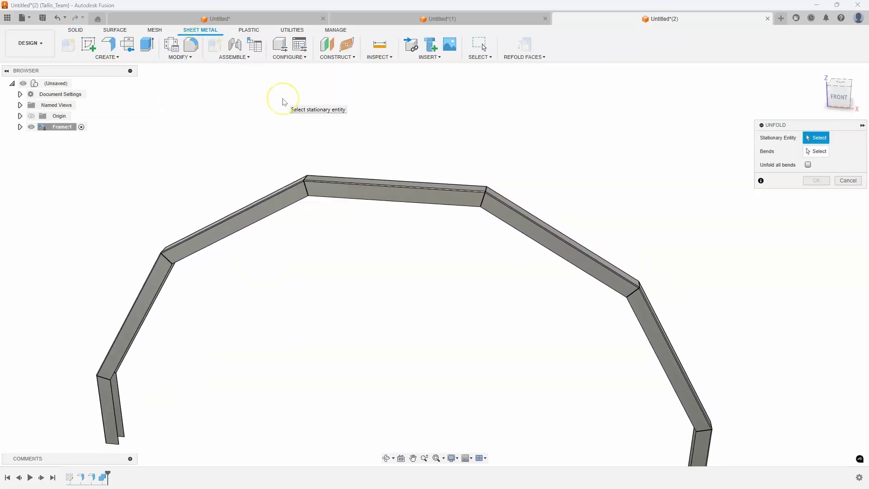
pyautogui.scroll(3, 401, 163)
pyautogui.click(377, 186)
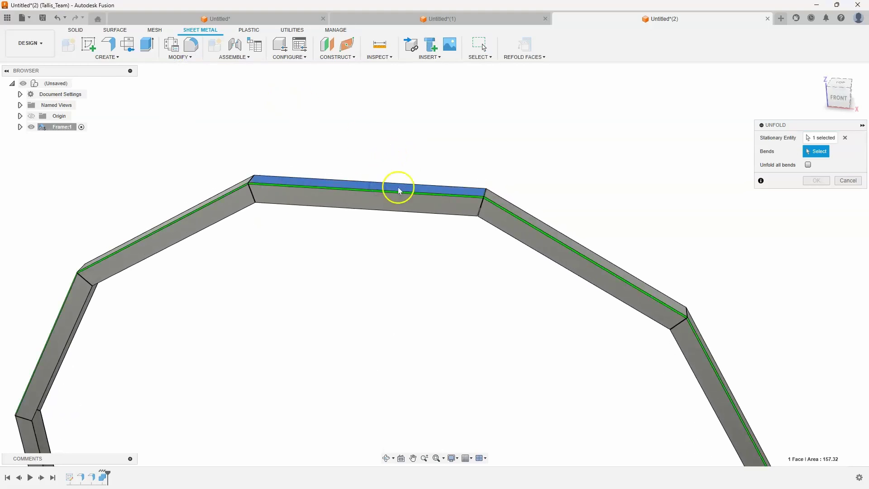
pyautogui.scroll(-2, 449, 193)
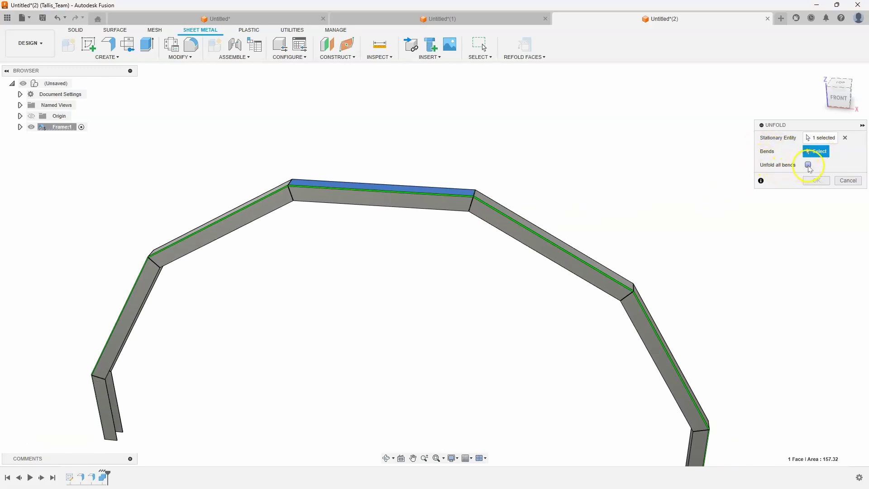
# Try unfolding all bends at once, examine the flat strip, and turn the option back off
pyautogui.click(808, 165)
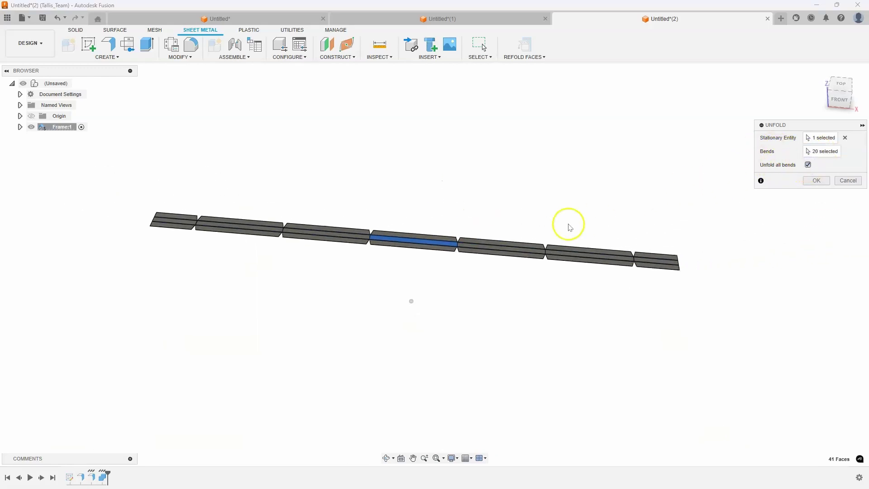
pyautogui.keyDown('shift'); pyautogui.moveTo(552, 232); pyautogui.dragTo(474, 262, button='middle'); pyautogui.keyUp('shift')
pyautogui.scroll(2, 474, 261)
pyautogui.click(807, 166)
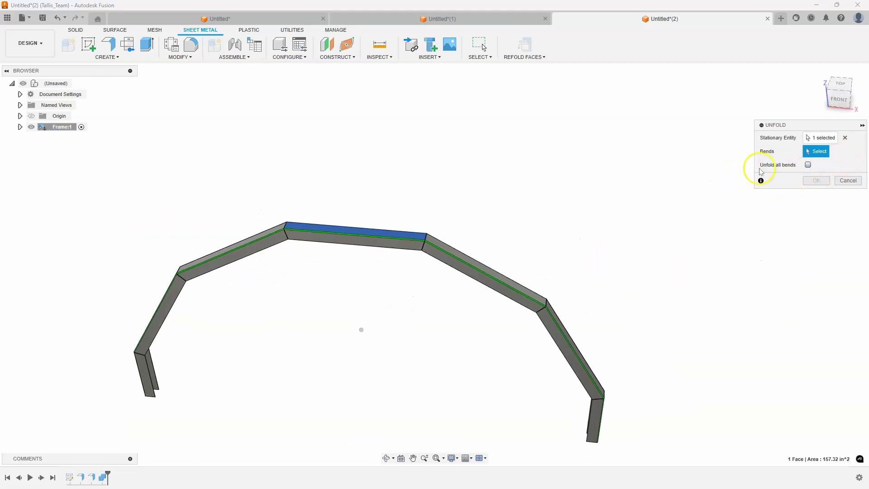
pyautogui.scroll(10, 442, 227)
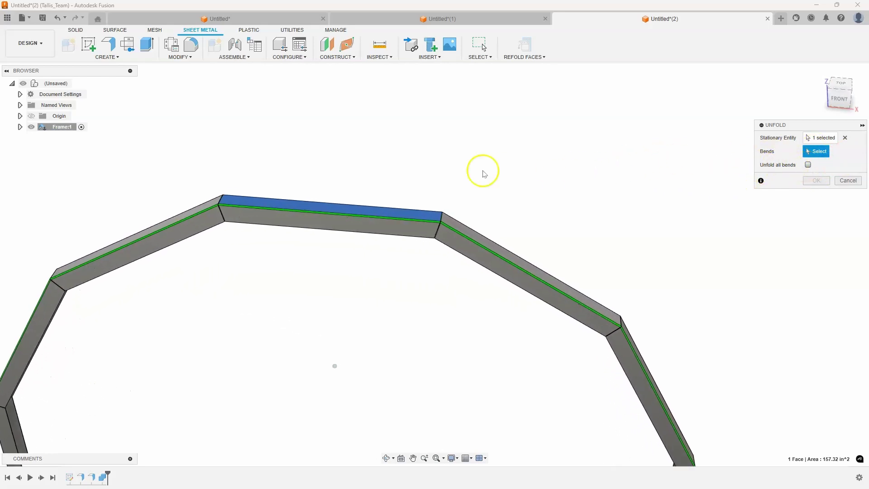
# Try unfolding only the bend at the end of the stationary top segment and clear the bend selection
pyautogui.scroll(1, 421, 215)
pyautogui.click(383, 196)
pyautogui.click(385, 198)
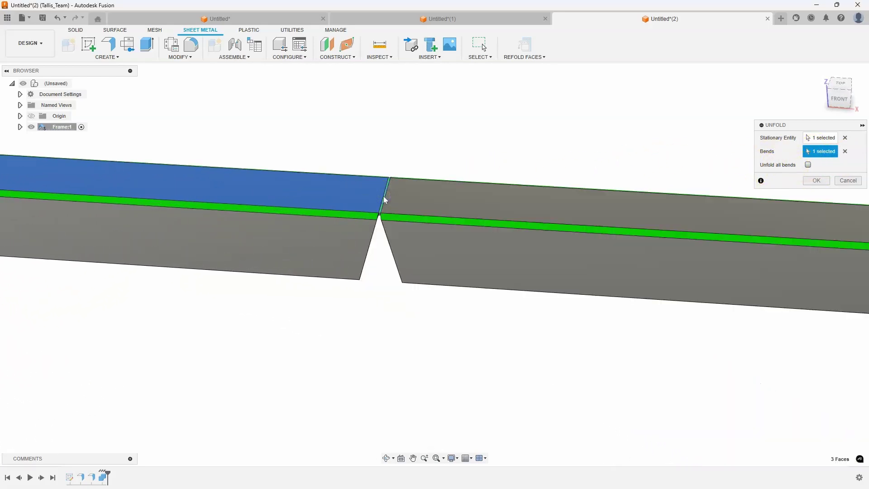
pyautogui.scroll(-2, 383, 196)
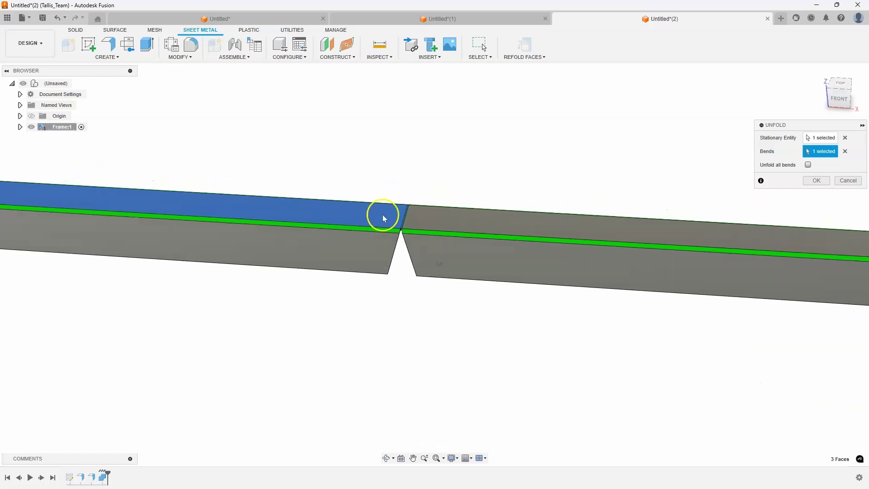
pyautogui.scroll(2, 391, 217)
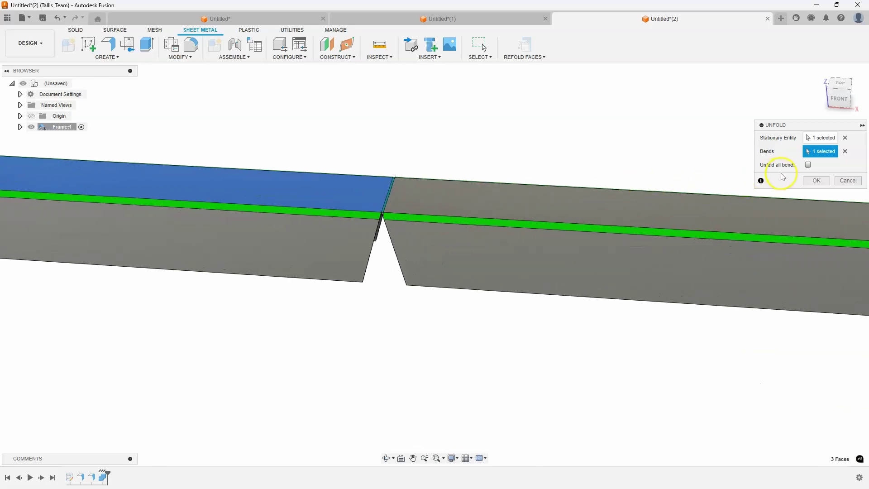
pyautogui.click(844, 151)
# Window-select all six bends along the arch from the top view and complete the unfold into a straight strip
pyautogui.scroll(-5, 651, 174)
pyautogui.scroll(-2, 640, 164)
pyautogui.keyDown('shift'); pyautogui.moveTo(640, 165); pyautogui.dragTo(440, 232, button='middle'); pyautogui.keyUp('shift')
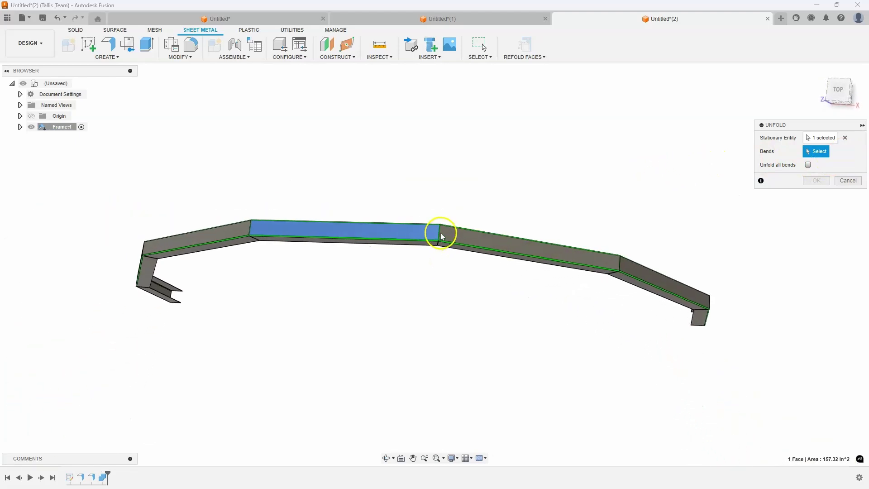
pyautogui.click(840, 96)
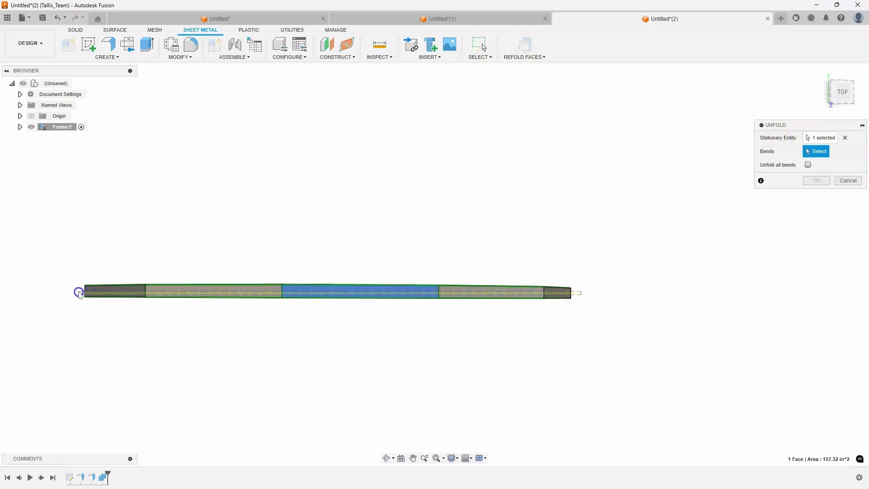
pyautogui.click(77, 292)
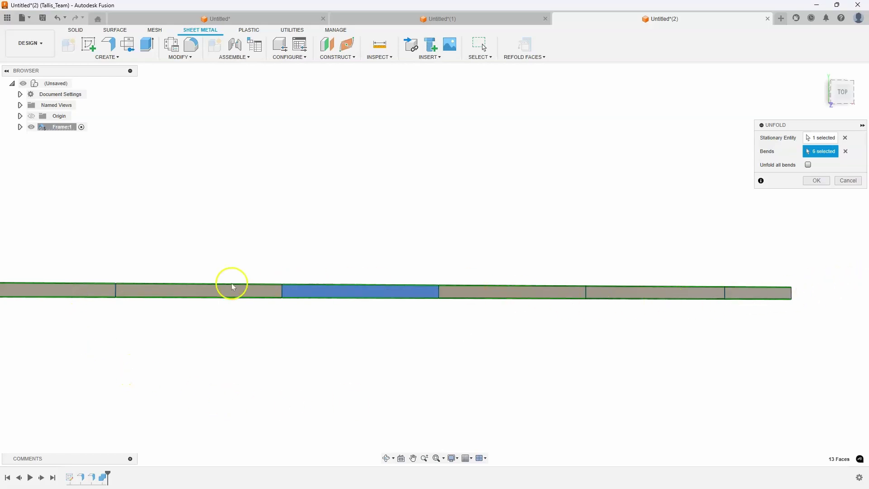
pyautogui.keyDown('shift'); pyautogui.moveTo(206, 287); pyautogui.dragTo(314, 200, button='middle'); pyautogui.keyUp('shift')
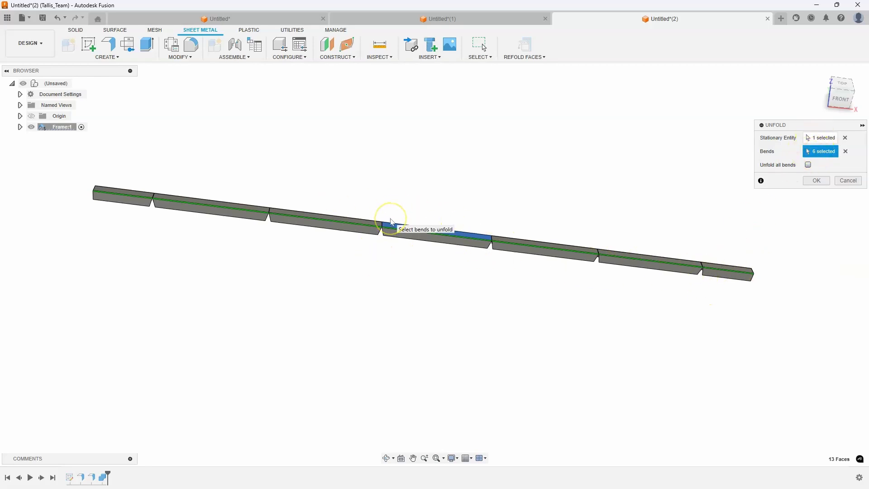
pyautogui.keyDown('shift'); pyautogui.moveTo(390, 218); pyautogui.dragTo(724, 208, button='middle'); pyautogui.keyUp('shift')
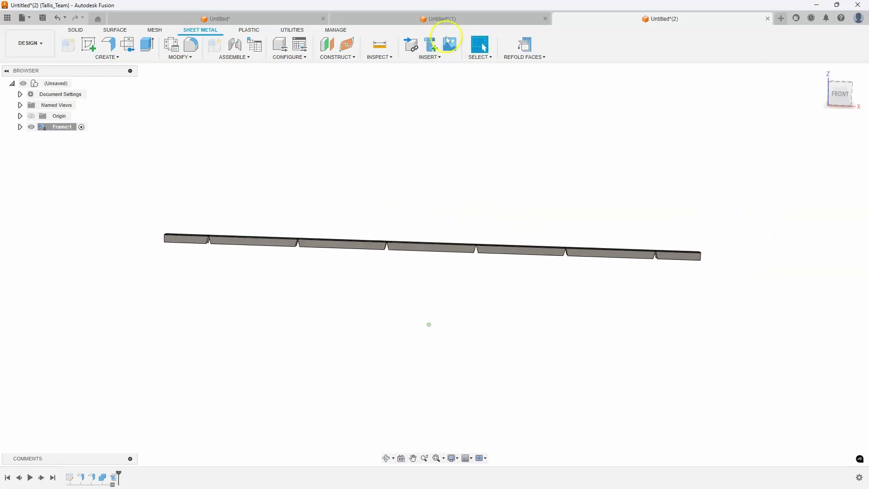
# Compare the unfolded strip with the jointed frame in Untitled(1) and examine a notch at one sheet metal bend in Untitled(2)
pyautogui.click(366, 19)
pyautogui.keyDown('shift'); pyautogui.moveTo(404, 277); pyautogui.dragTo(374, 254, button='middle'); pyautogui.keyUp('shift')
pyautogui.click(610, 20)
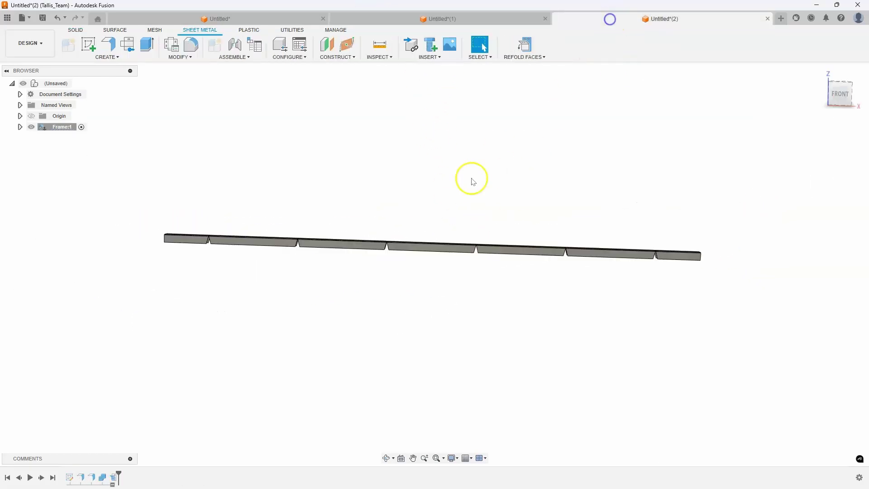
pyautogui.scroll(3, 600, 277)
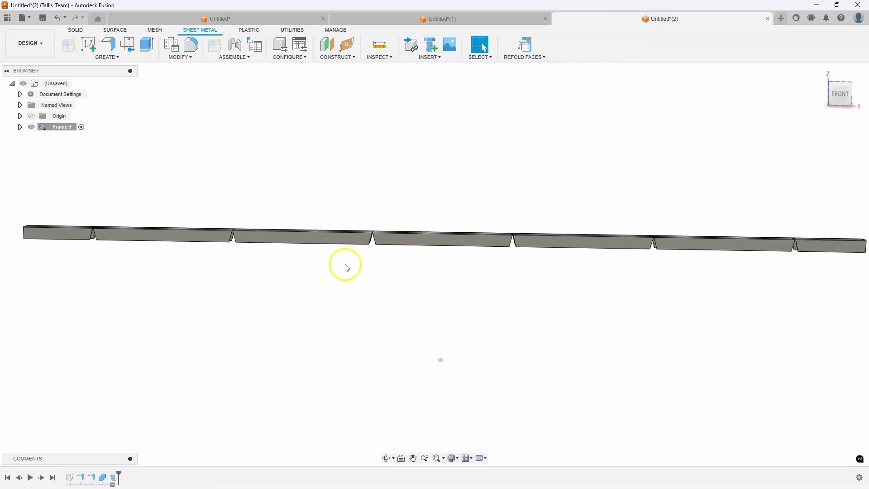
pyautogui.scroll(10, 392, 237)
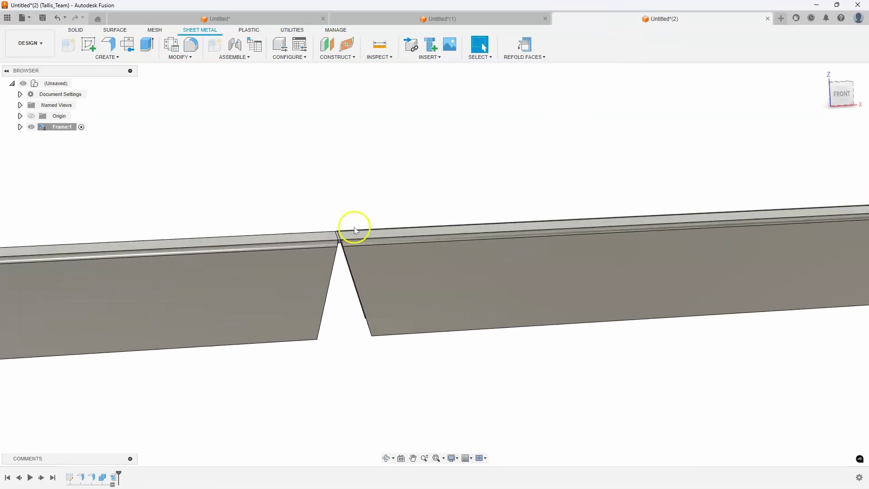
pyautogui.scroll(3, 312, 244)
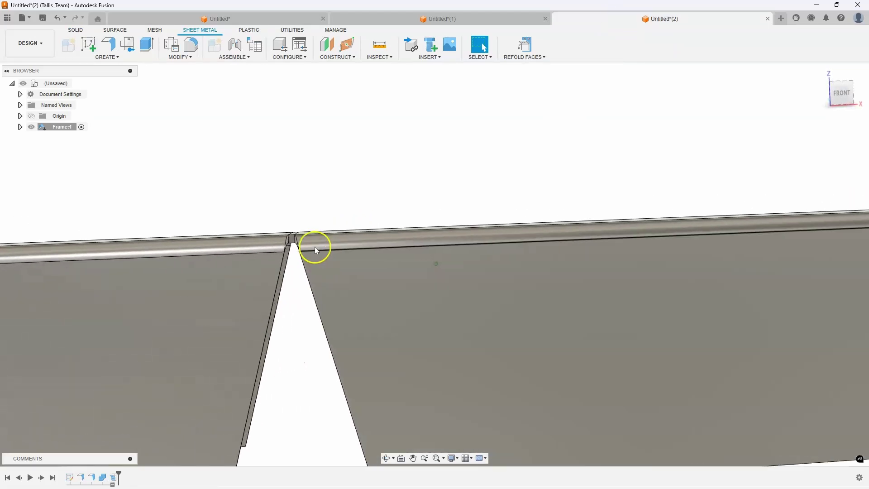
pyautogui.scroll(4, 298, 237)
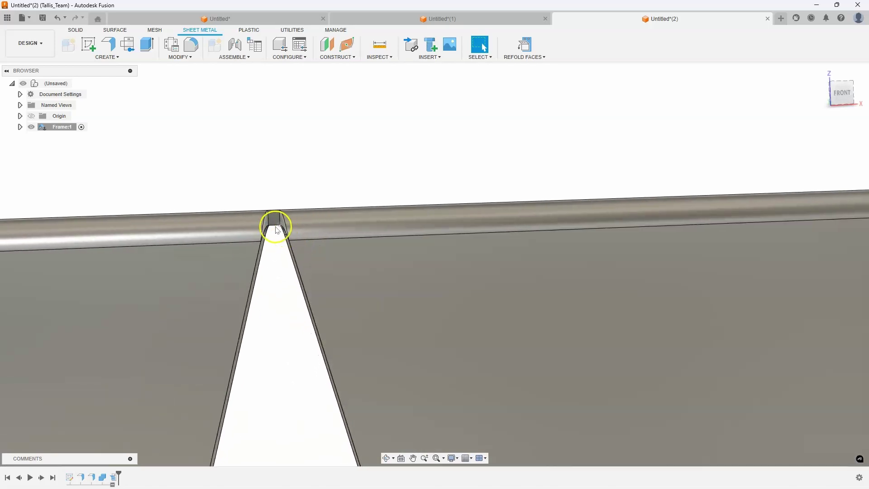
pyautogui.keyDown('shift'); pyautogui.moveTo(262, 256); pyautogui.dragTo(303, 231, button='middle'); pyautogui.keyUp('shift')
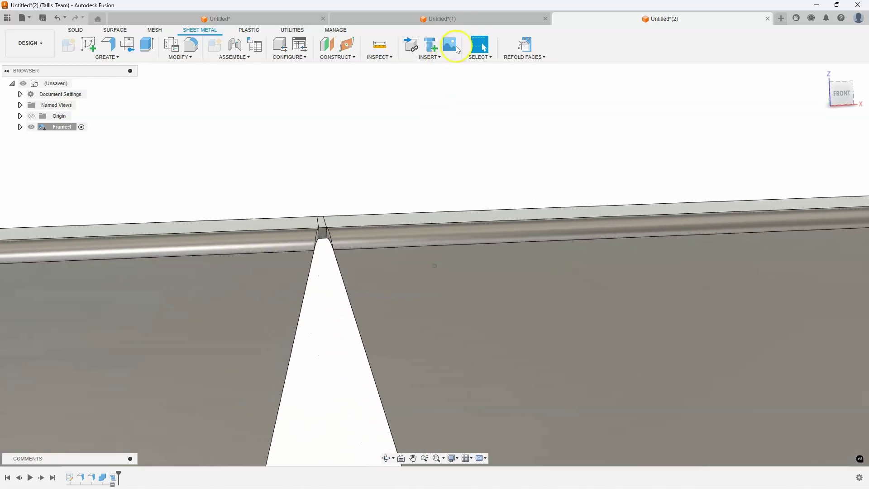
# Examine the tip of the V-shaped gap between two unfolded segments of the jointed frame in Untitled(1)
pyautogui.click(430, 21)
pyautogui.scroll(5, 378, 194)
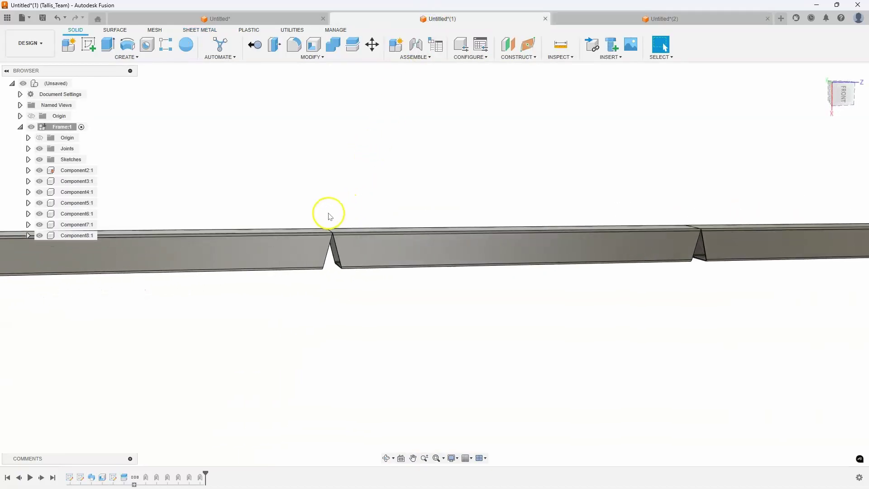
pyautogui.scroll(6, 330, 216)
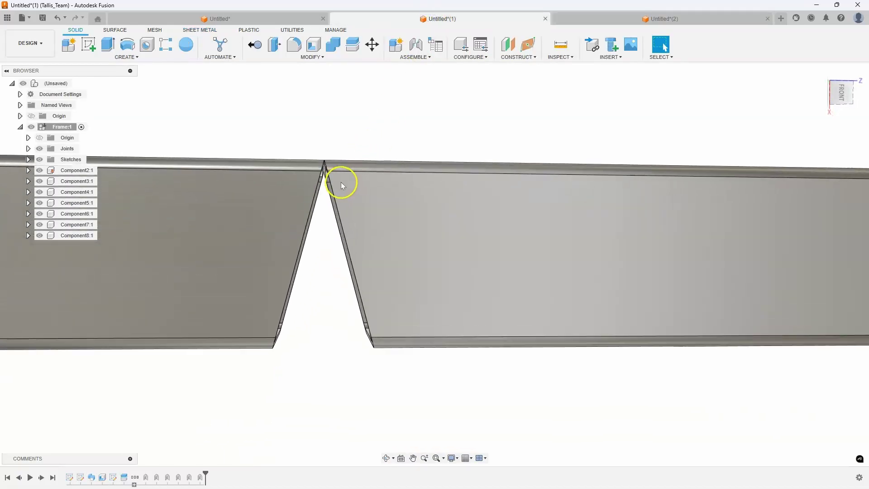
pyautogui.scroll(5, 343, 183)
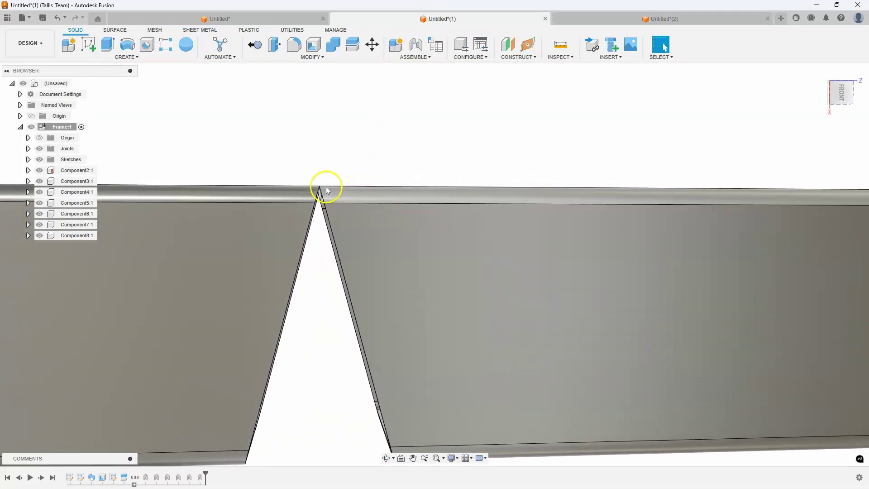
pyautogui.keyDown('shift'); pyautogui.moveTo(326, 191); pyautogui.dragTo(317, 198, button='middle'); pyautogui.keyUp('shift')
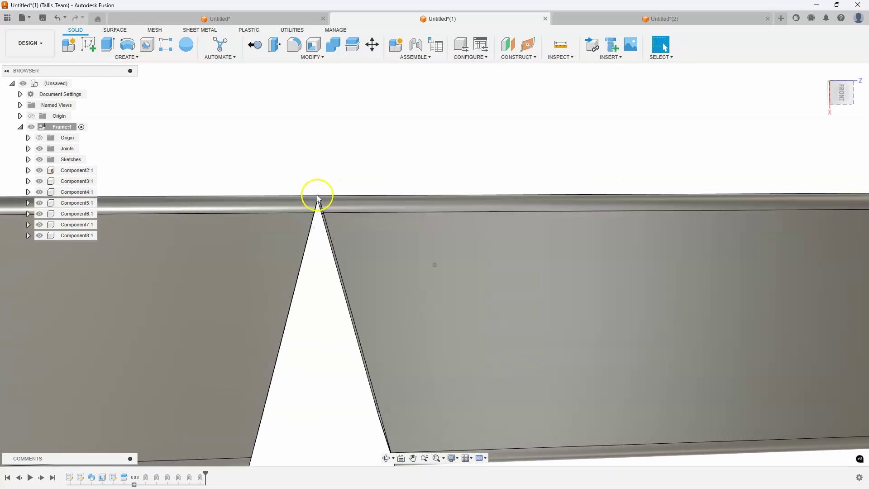
# Return to the sheet metal design Untitled(2) and review the whole unfolded strip
pyautogui.click(612, 20)
pyautogui.scroll(-4, 285, 238)
pyautogui.scroll(-6, 362, 294)
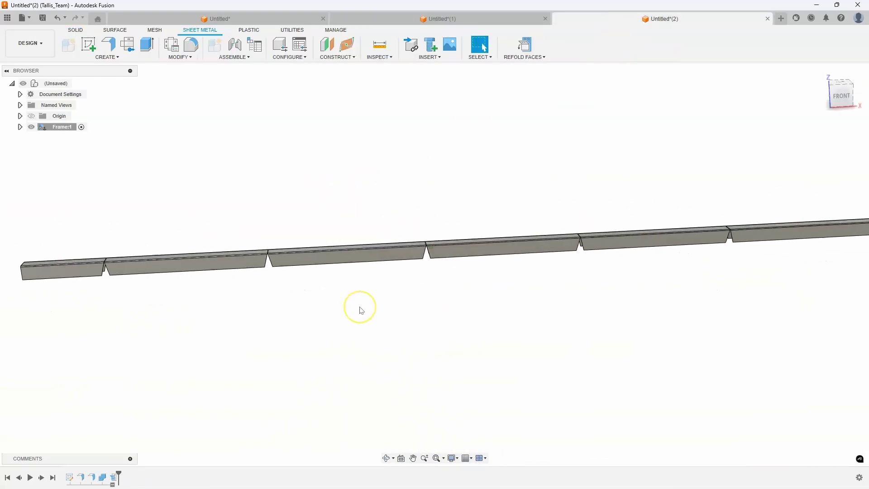
pyautogui.scroll(1, 381, 306)
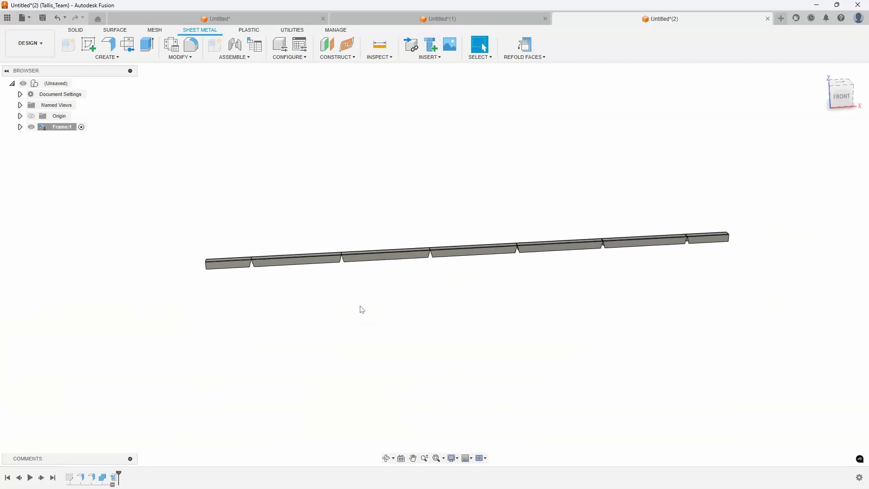
pyautogui.keyDown('shift'); pyautogui.moveTo(362, 310); pyautogui.dragTo(376, 212, button='middle'); pyautogui.keyUp('shift')
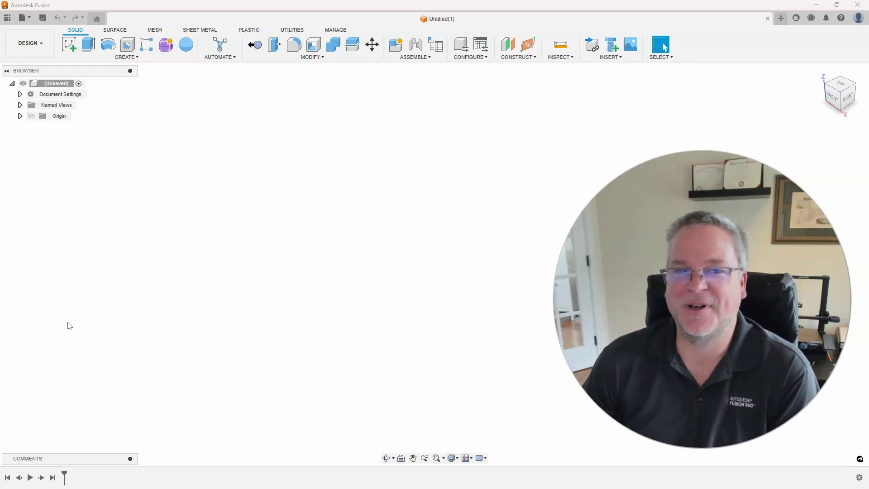
pyautogui.click(48, 307)
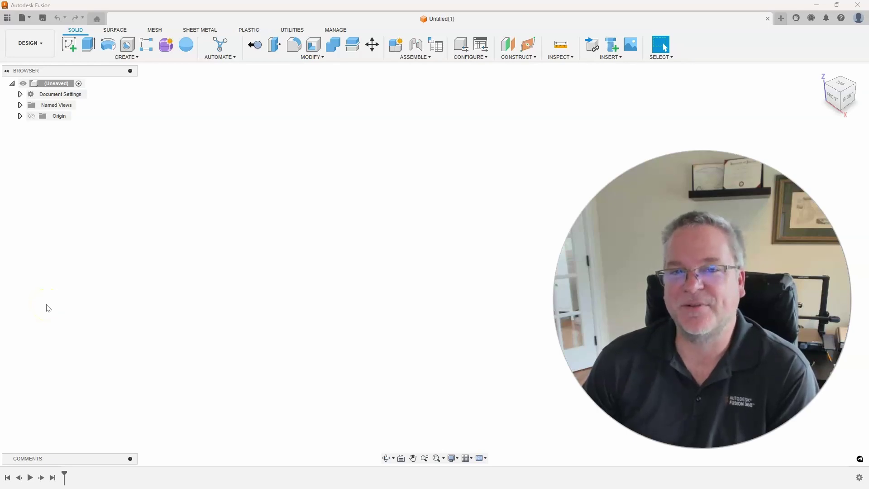